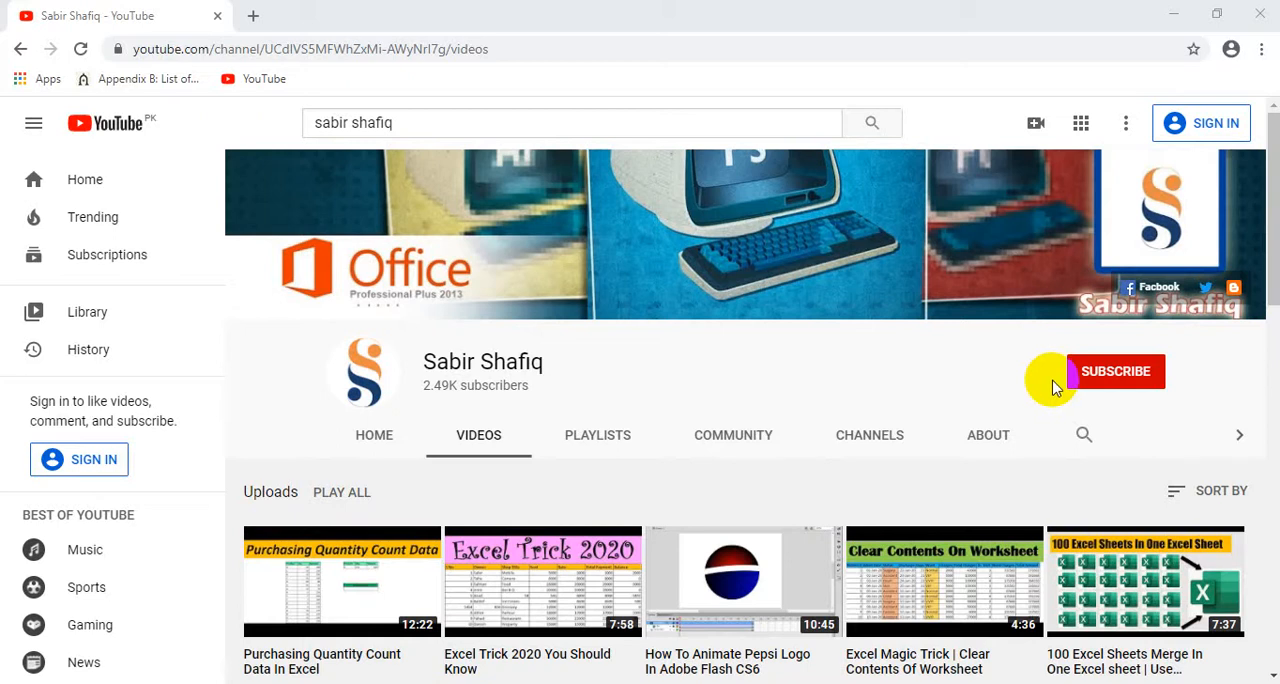
Step: Look through the channel's uploaded videos, from the newest uploads to the month-old ones
scroll(610, 445, down, 2)
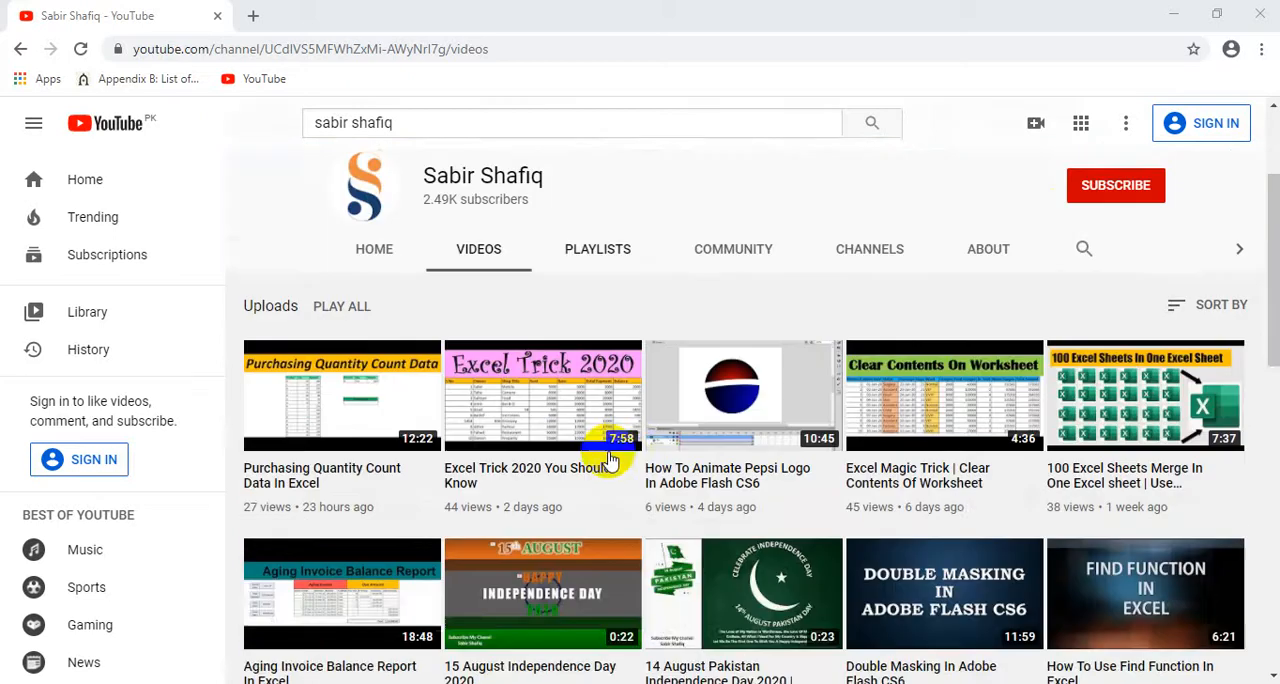
scroll(610, 455, down, 3)
scroll(610, 455, down, 1)
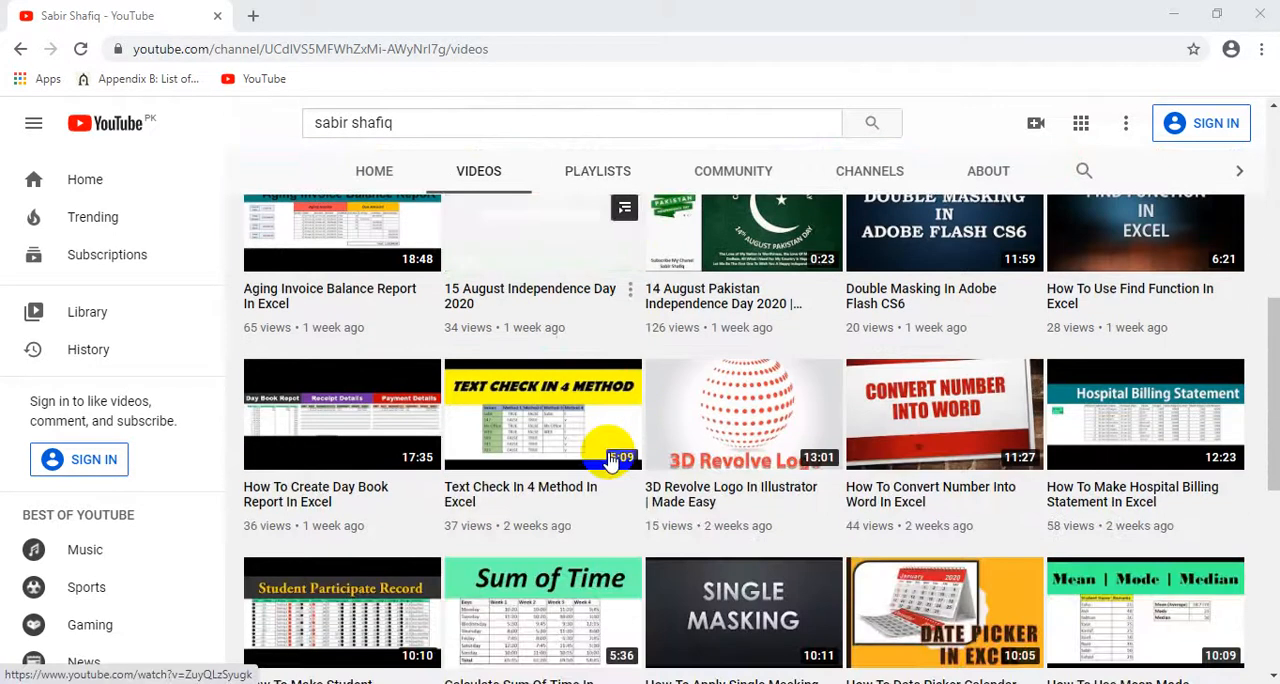
scroll(610, 450, up, 5)
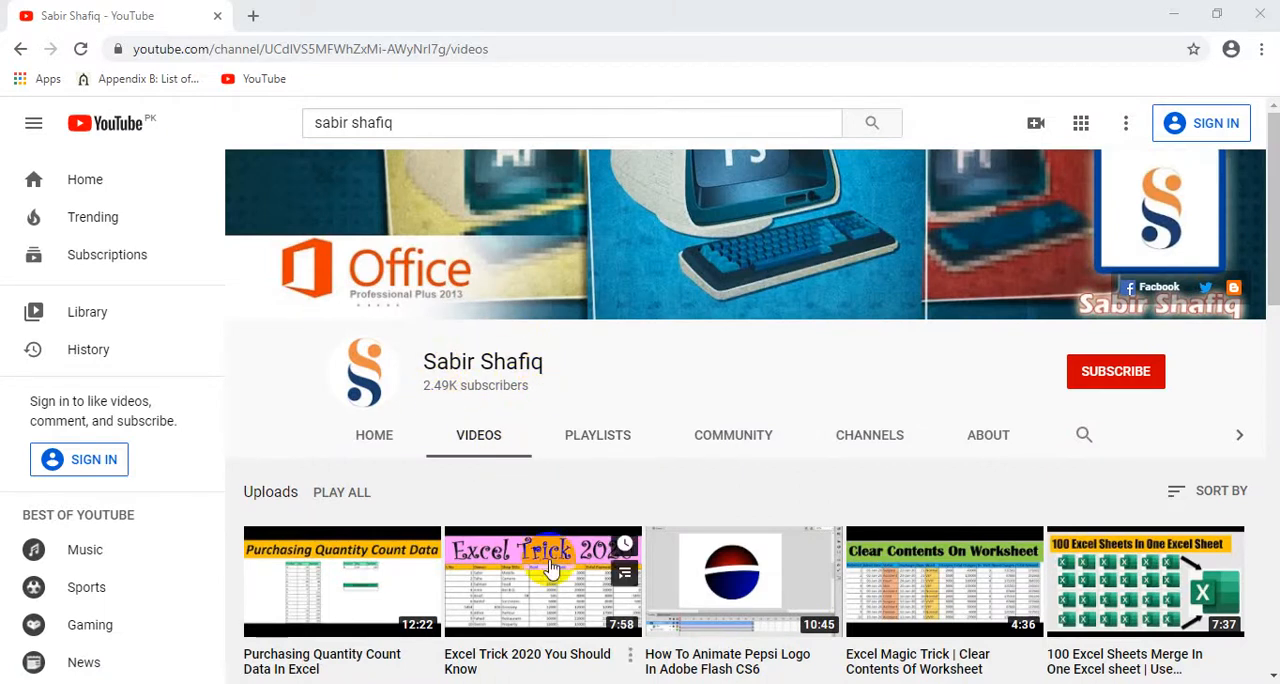
scroll(550, 570, down, 5)
scroll(551, 570, down, 3)
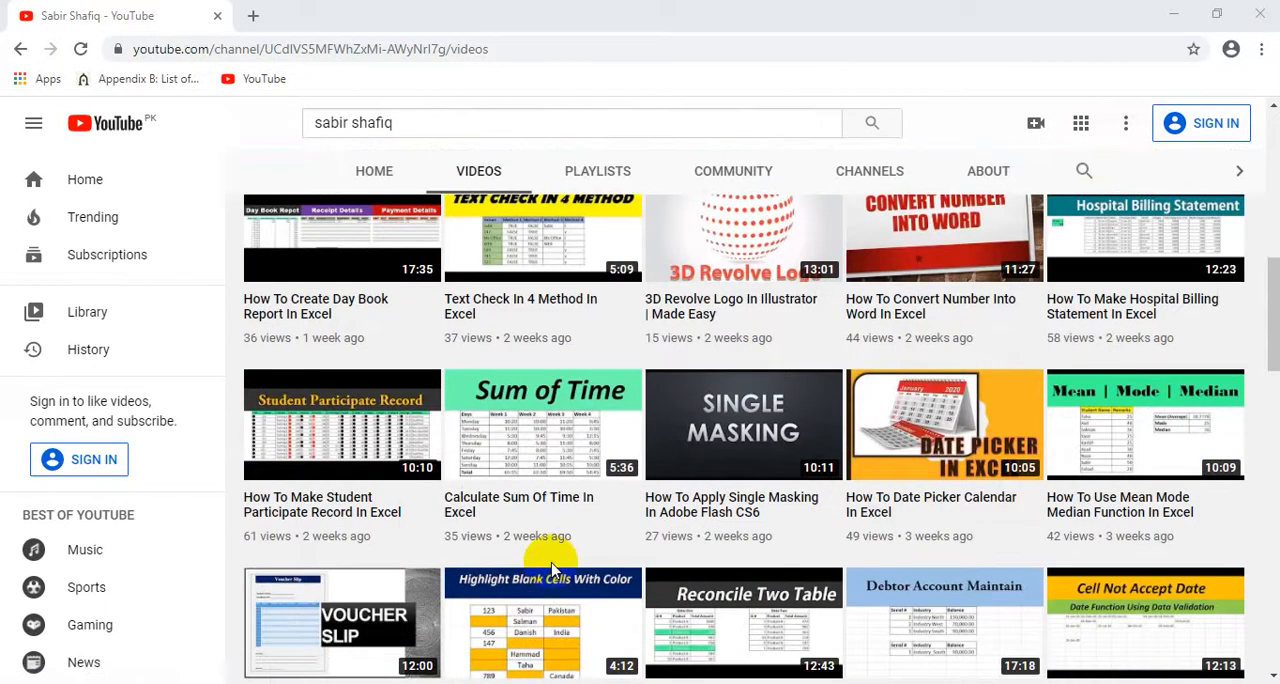
scroll(551, 570, down, 1)
scroll(553, 566, down, 3)
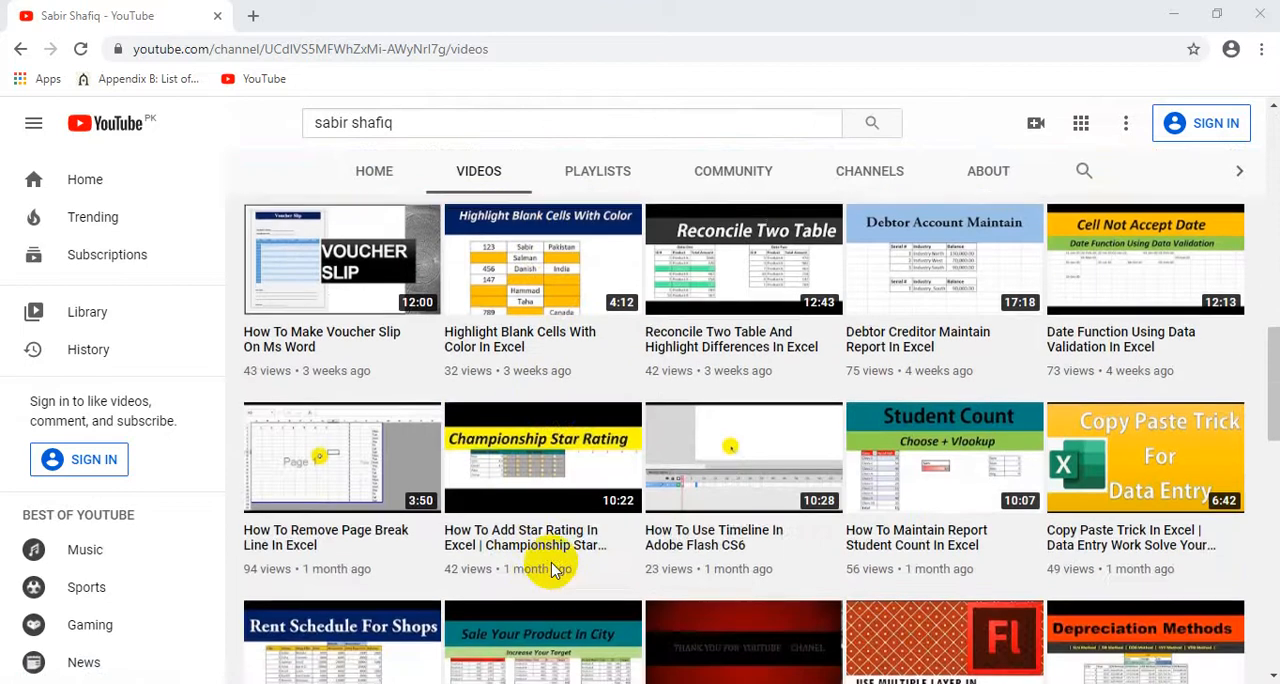
scroll(545, 562, up, 3)
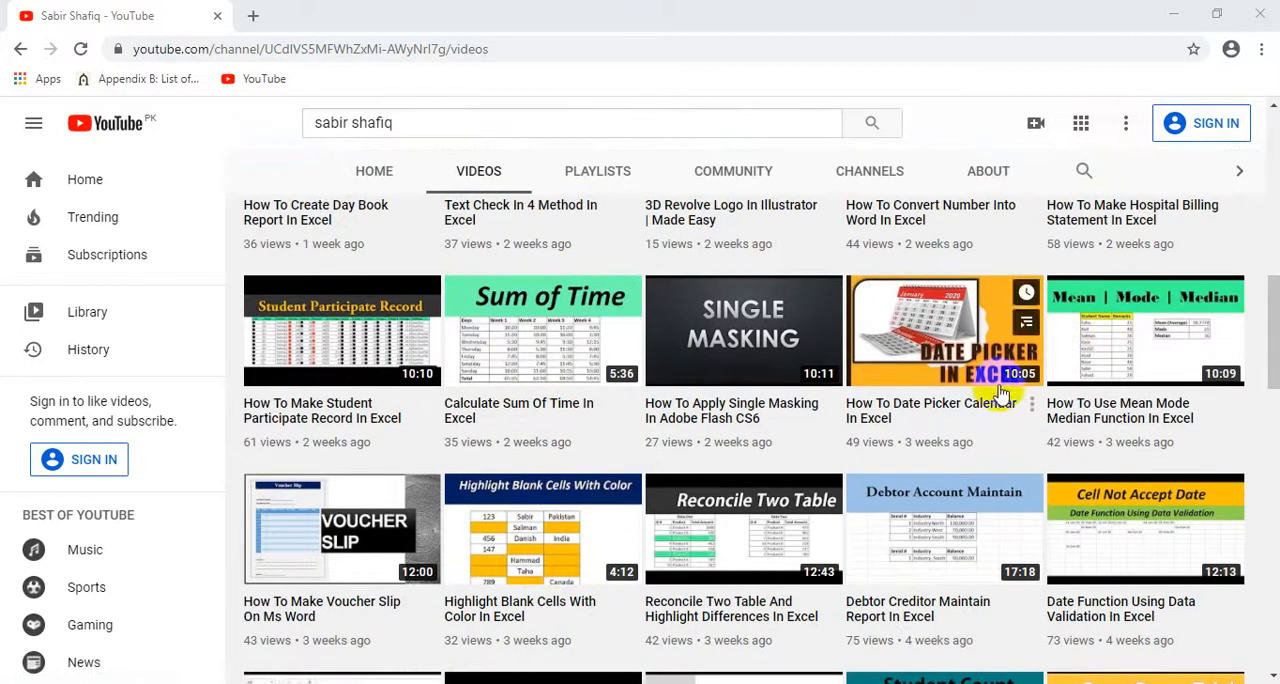
scroll(557, 568, down, 5)
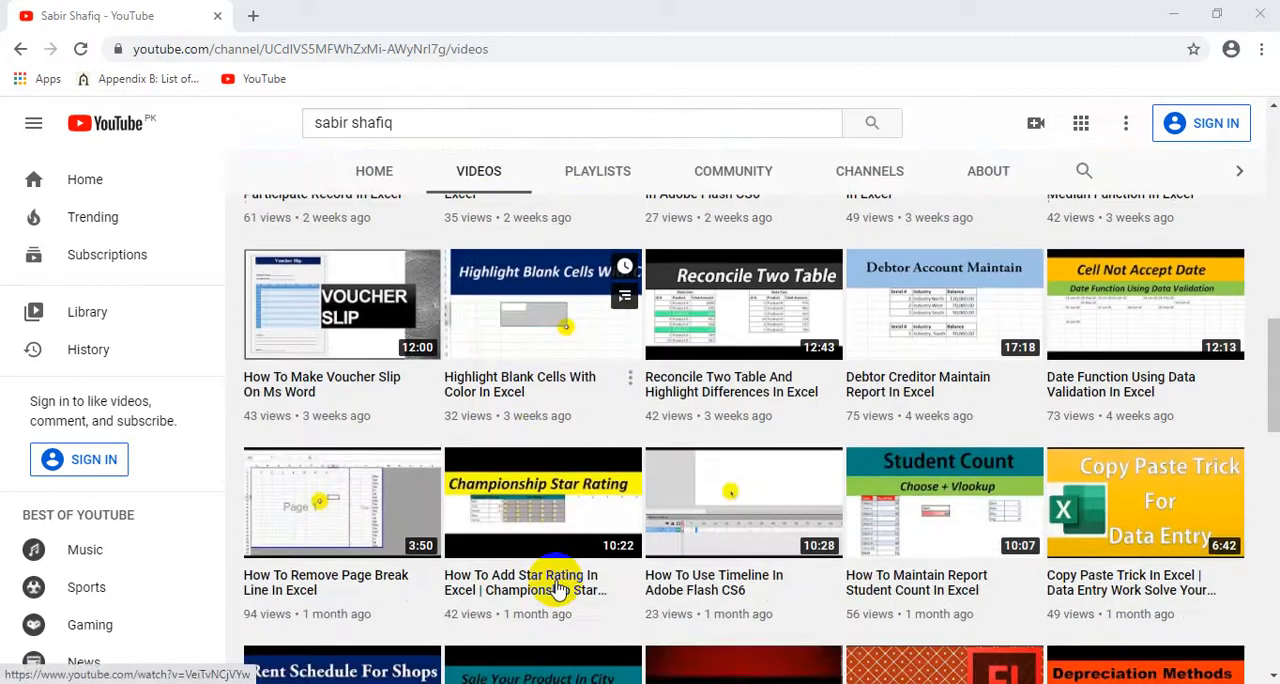
scroll(567, 595, up, 8)
scroll(567, 595, up, 5)
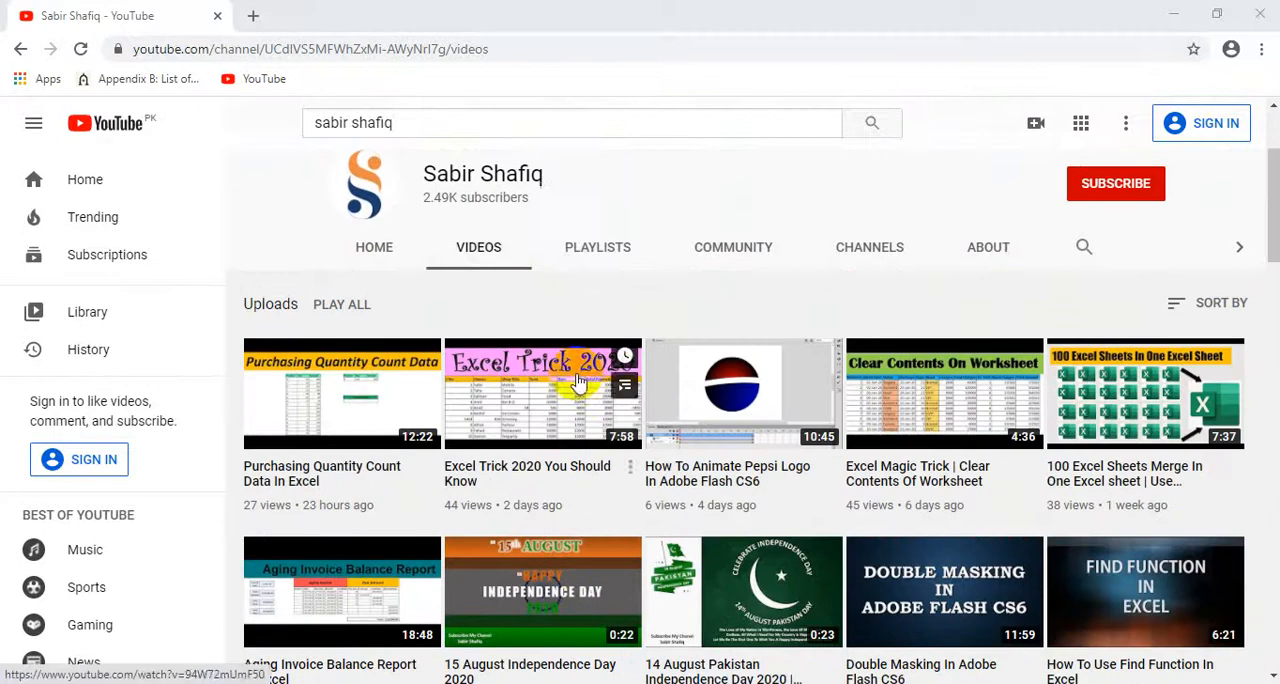
Step: Open the channel's playlists and look through the created ones
click(588, 250)
scroll(548, 544, down, 2)
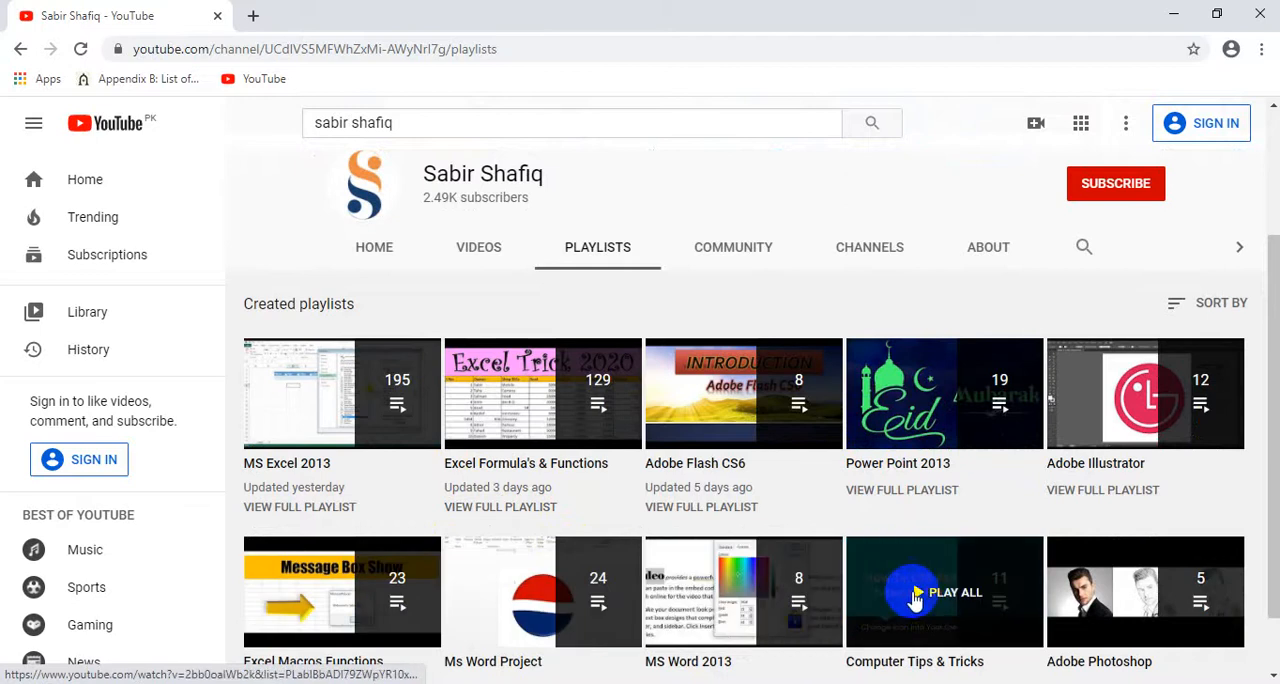
scroll(621, 612, down, 1)
scroll(618, 622, up, 3)
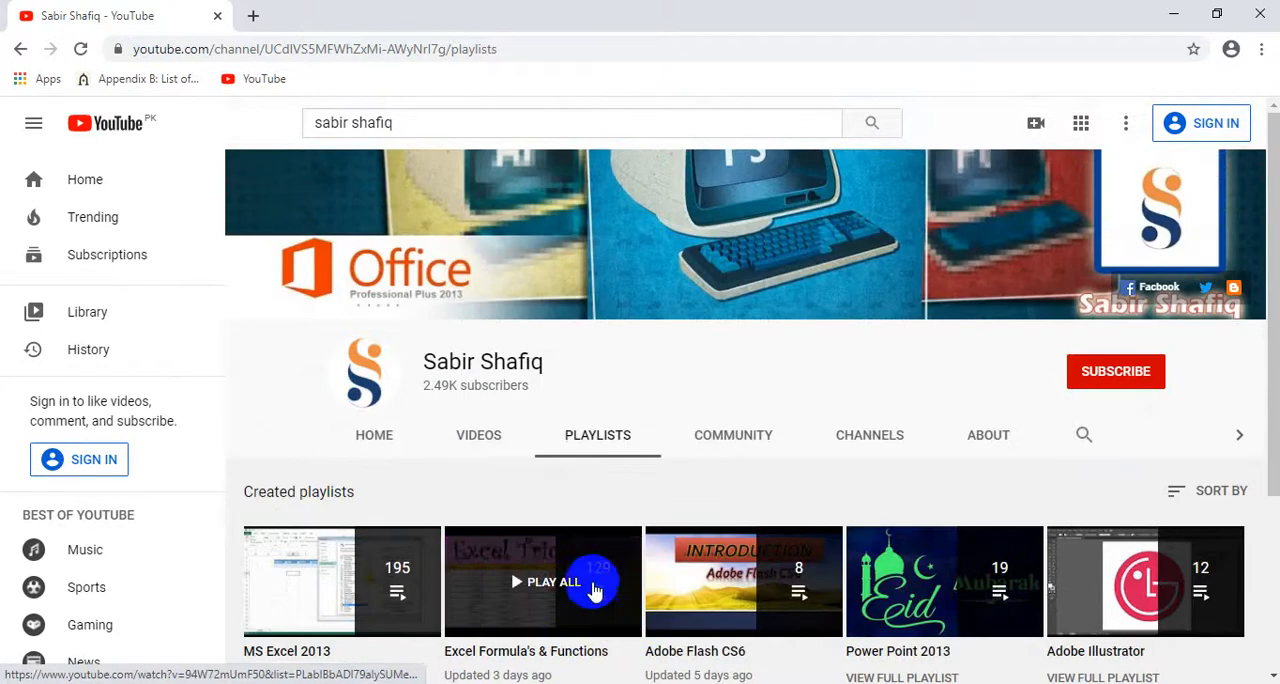
Step: Return to the channel's videos, open the channel search field and look through the older uploads
click(486, 445)
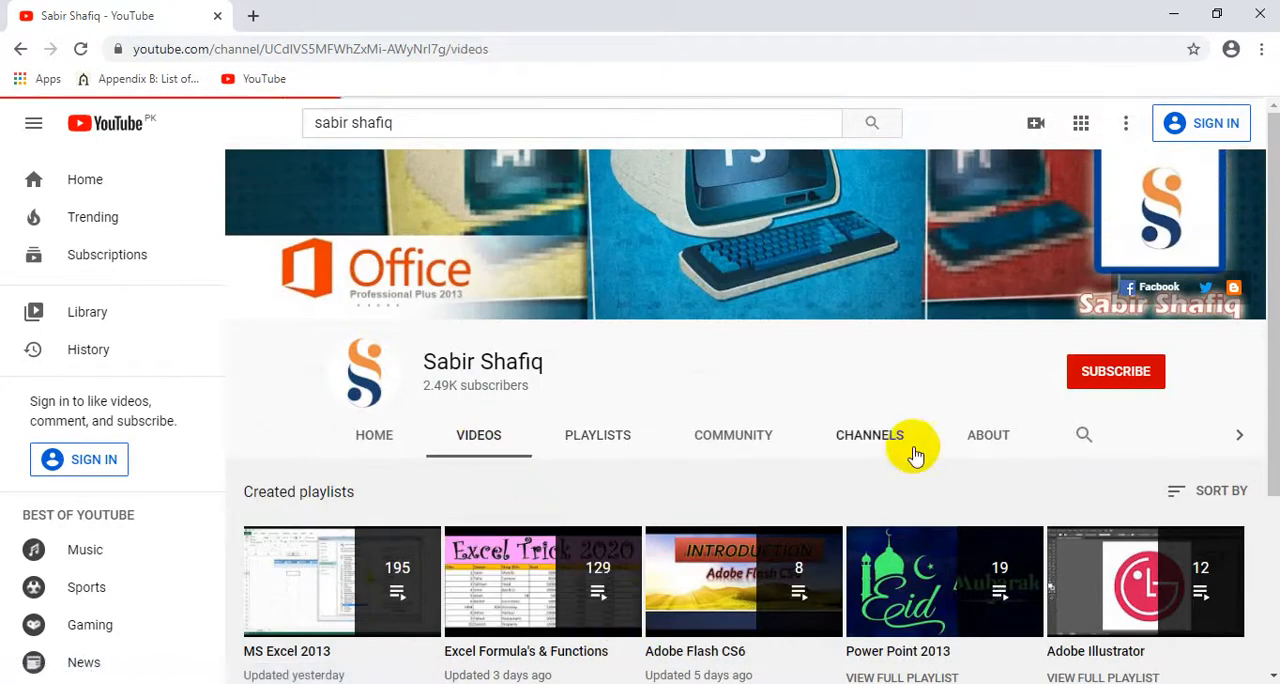
click(1084, 435)
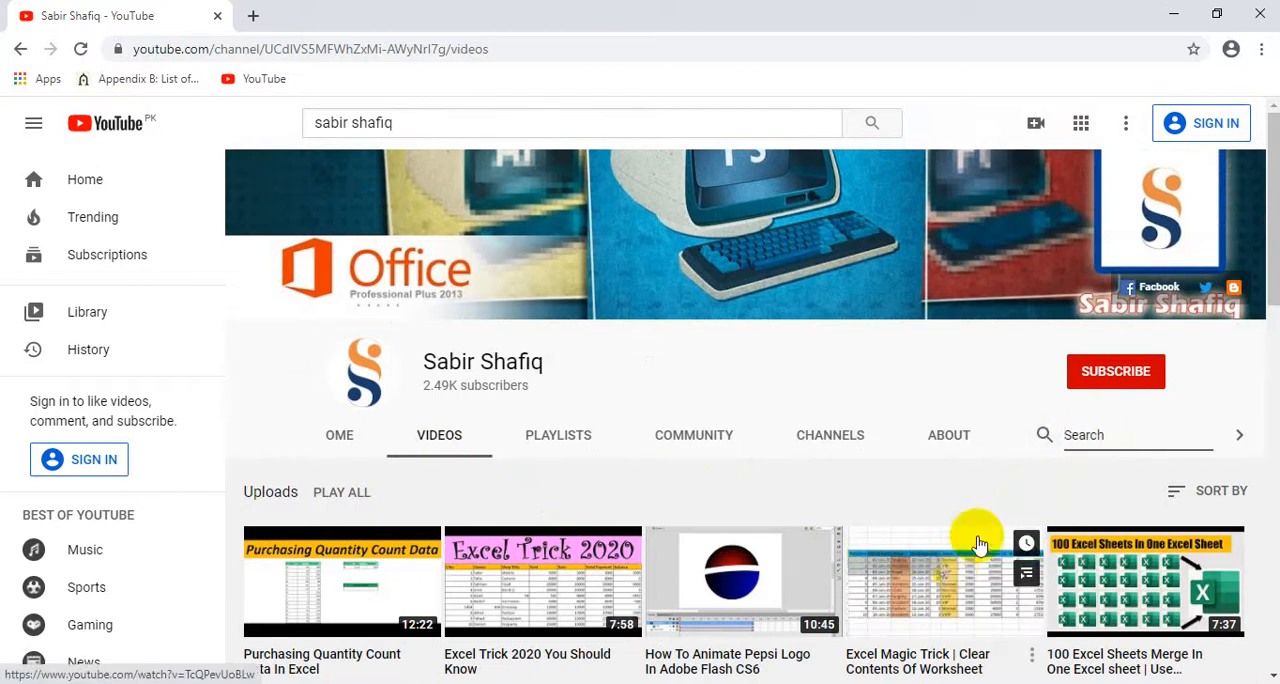
scroll(975, 540, down, 1)
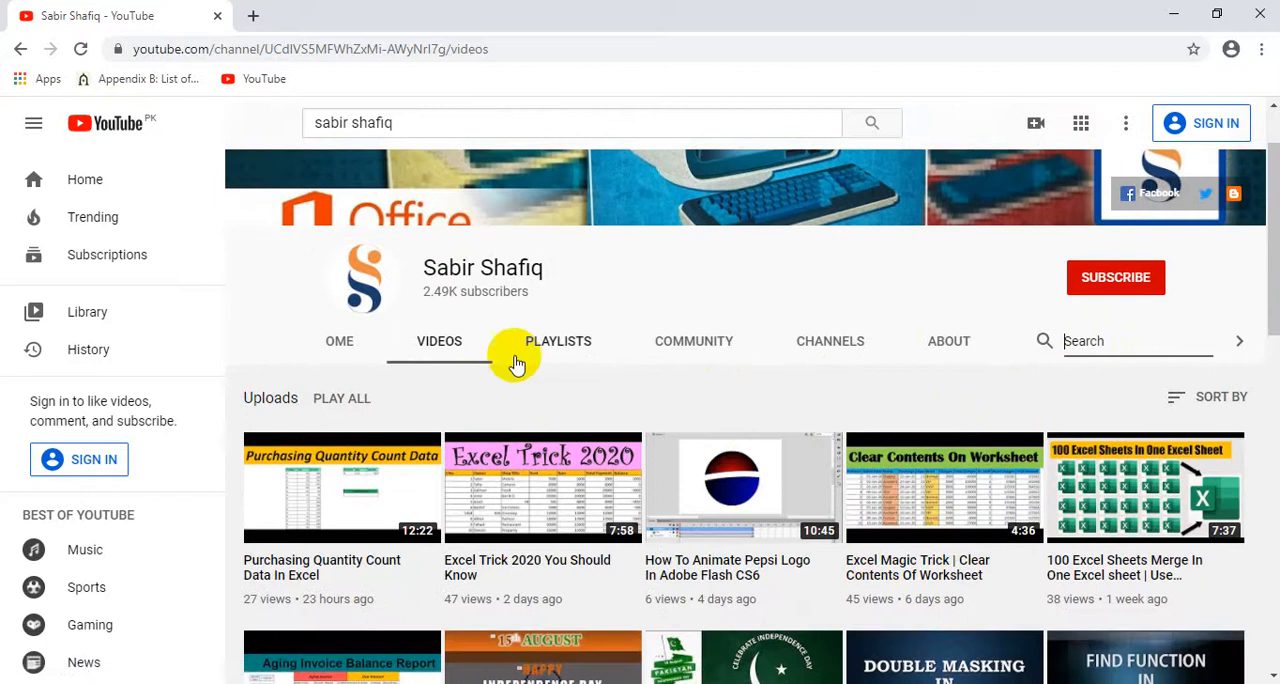
scroll(495, 470, down, 3)
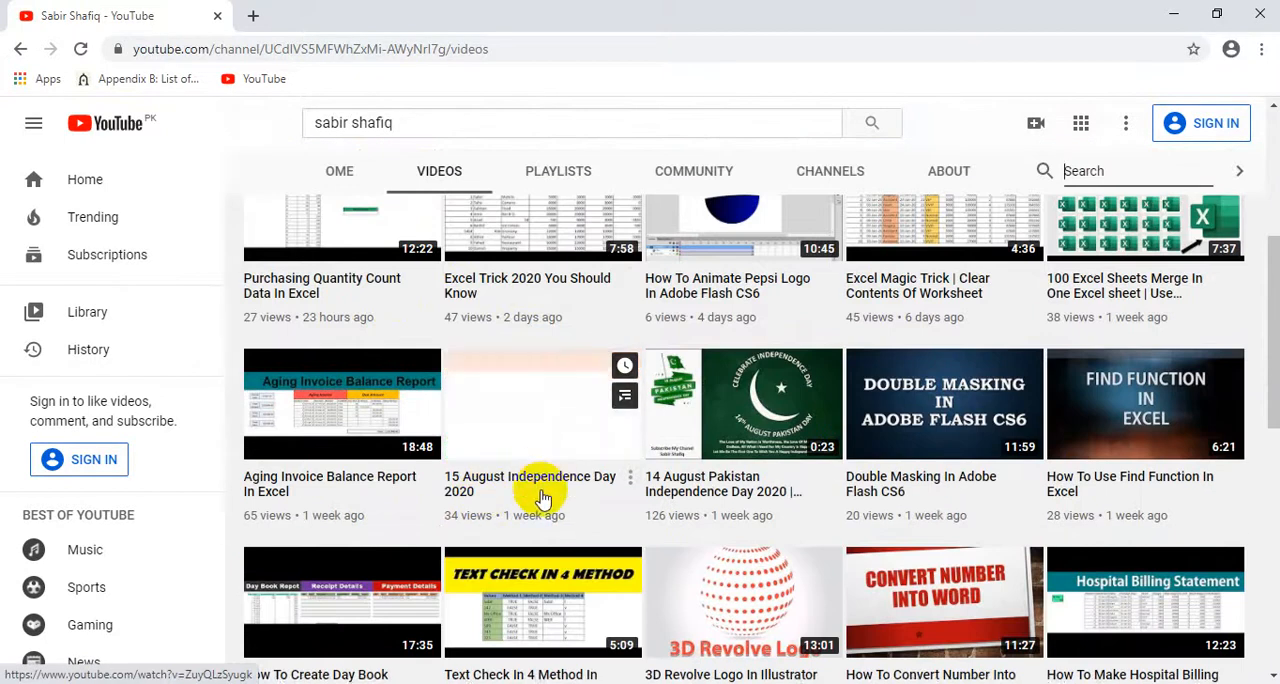
scroll(665, 508, down, 2)
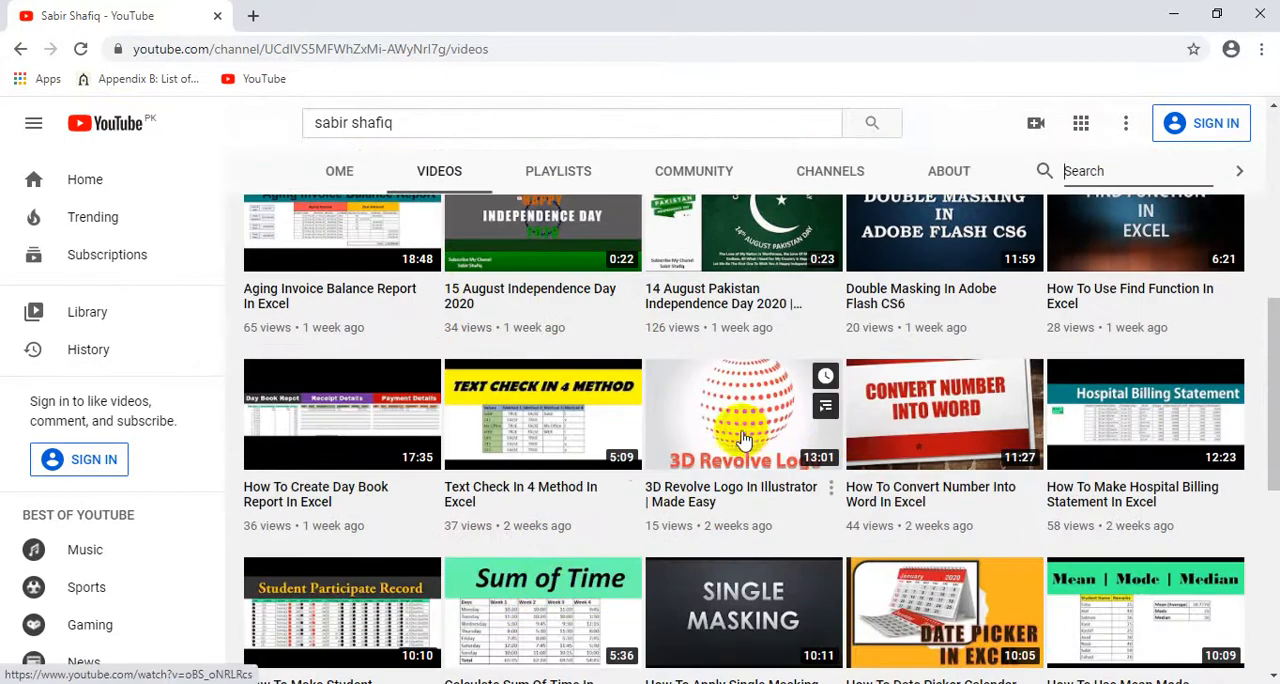
scroll(680, 515, down, 2)
scroll(700, 555, down, 5)
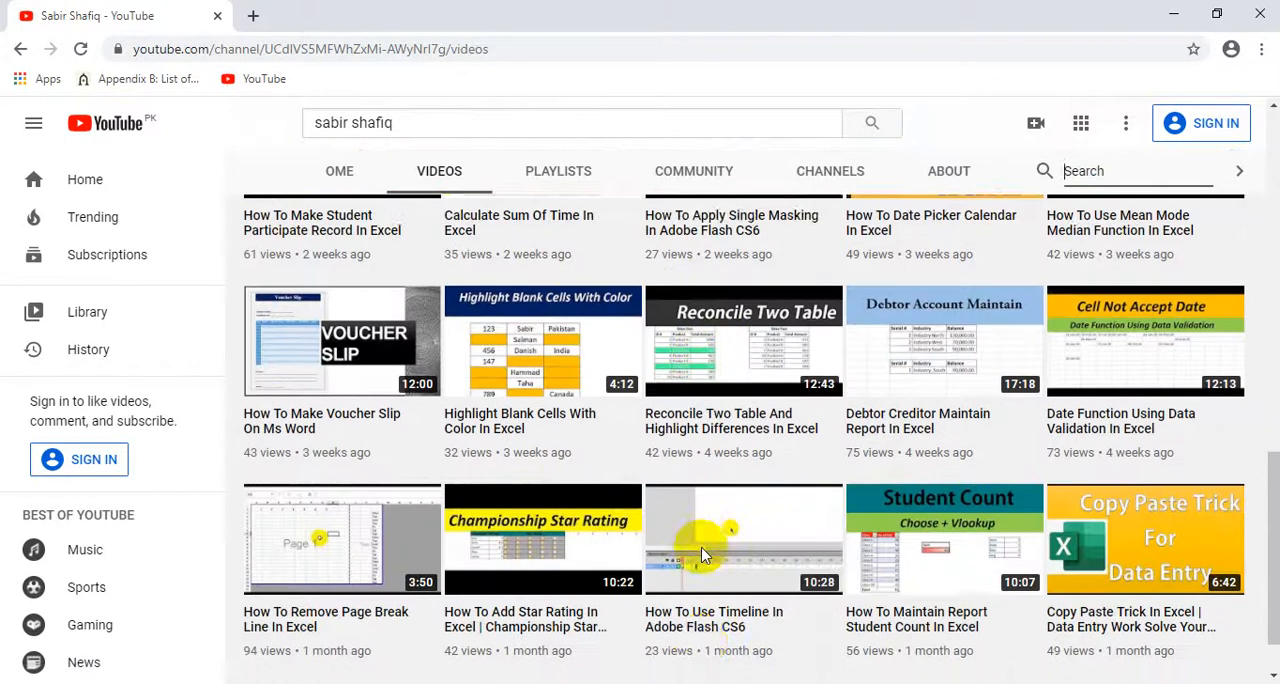
scroll(655, 570, down, 4)
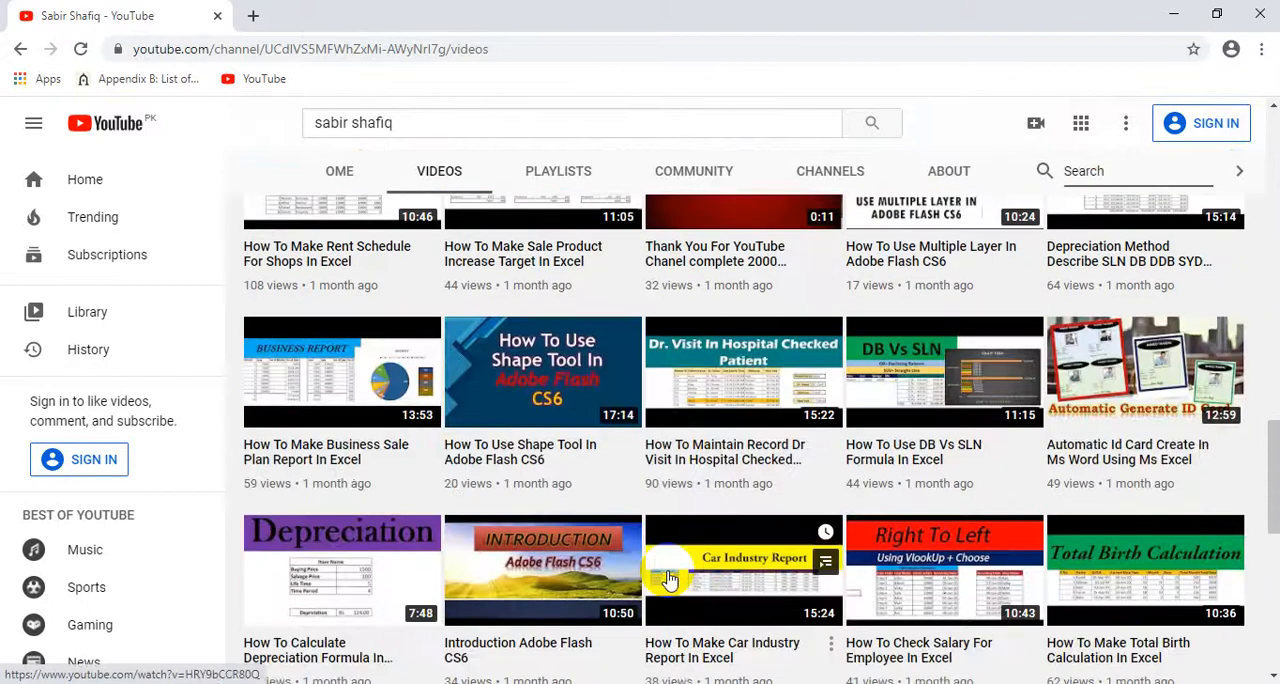
scroll(670, 582, down, 3)
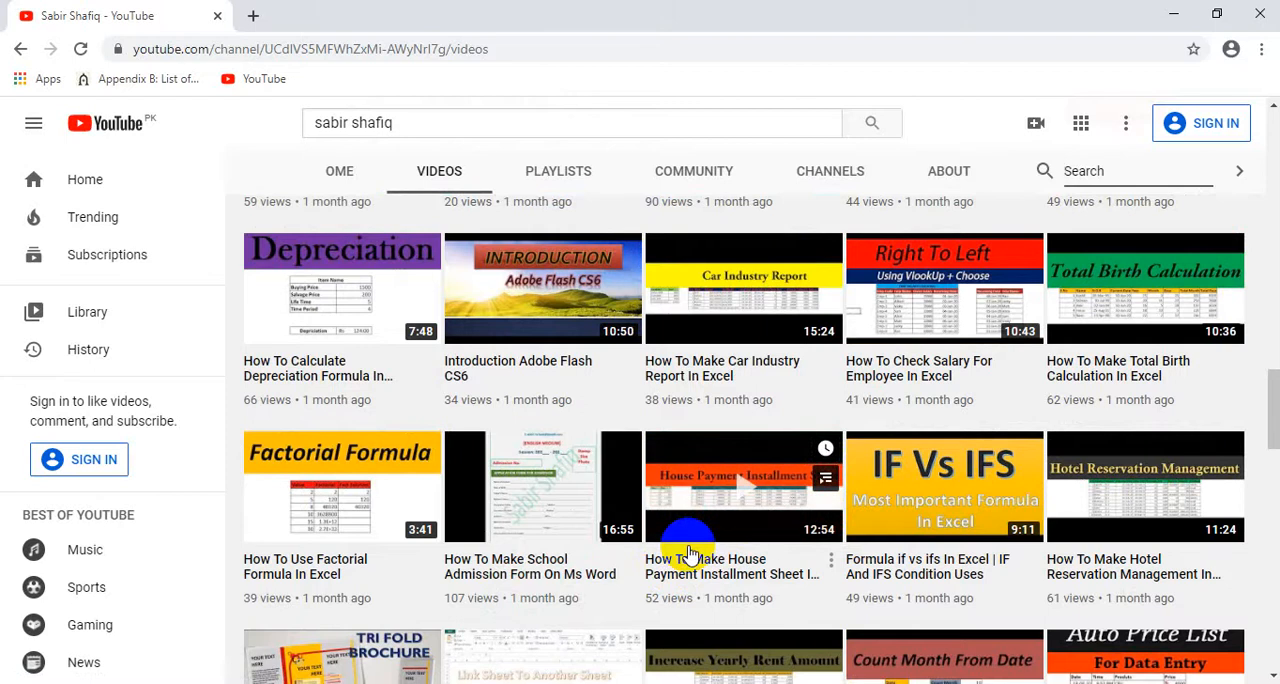
scroll(688, 553, up, 8)
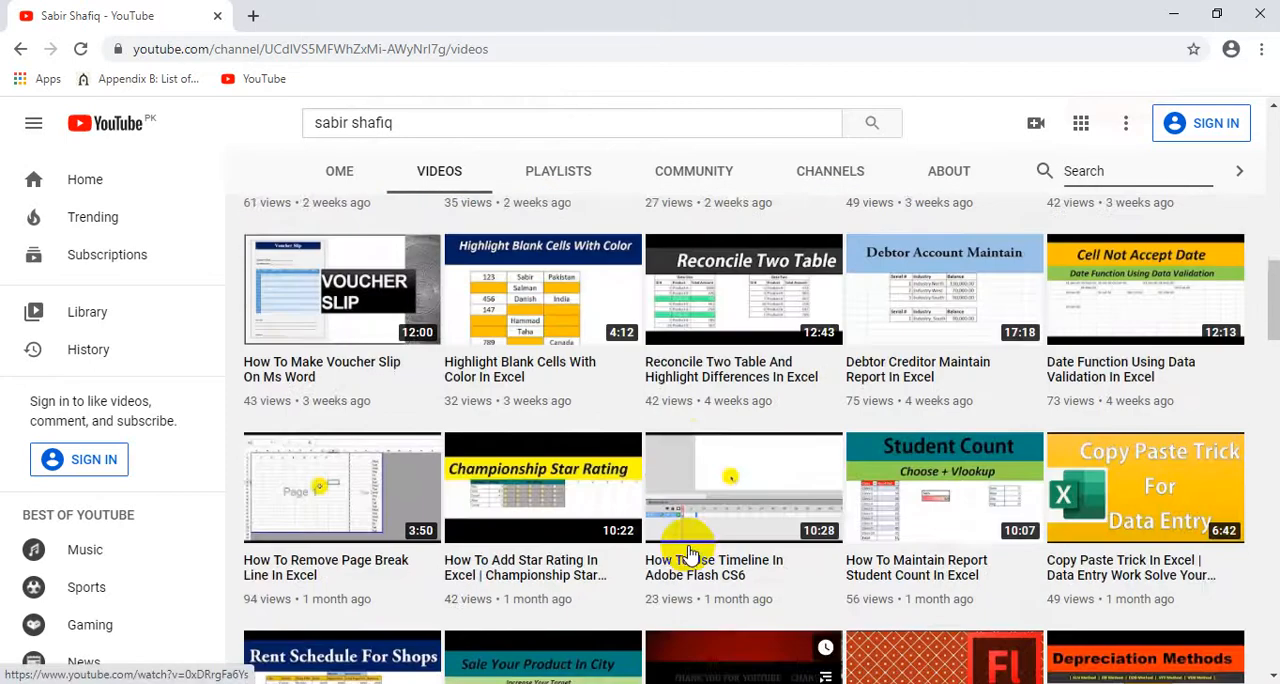
scroll(688, 553, up, 2)
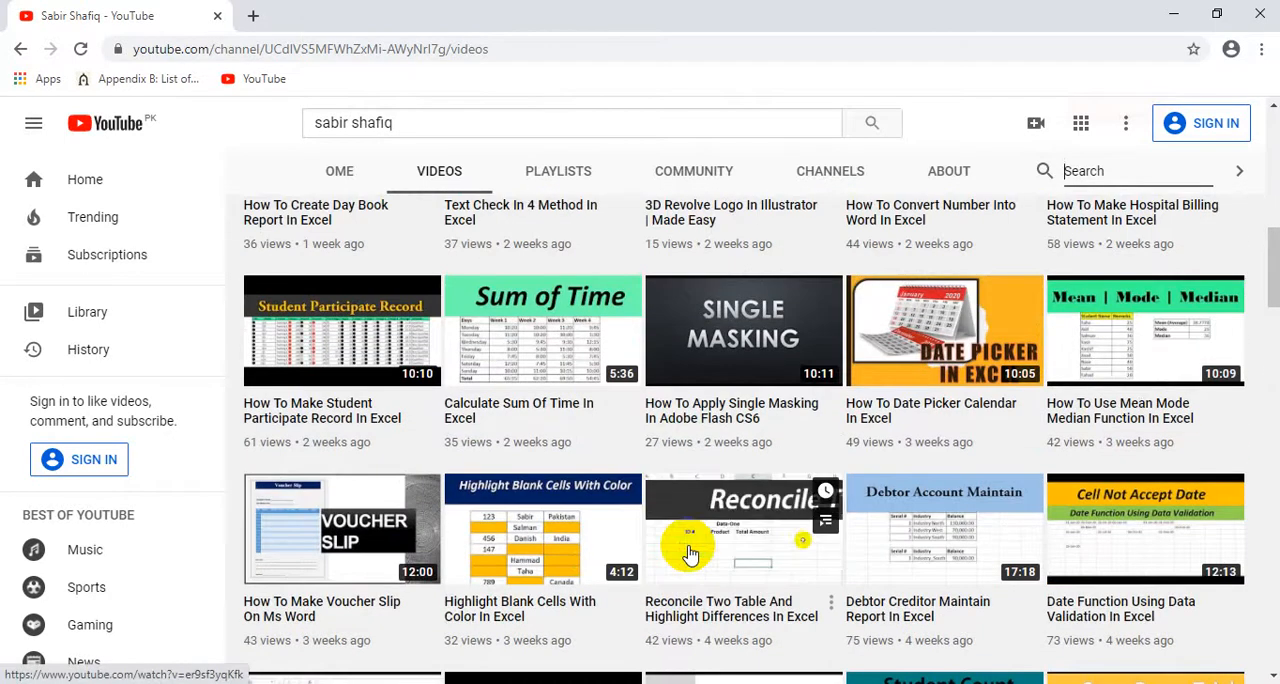
scroll(689, 553, up, 9)
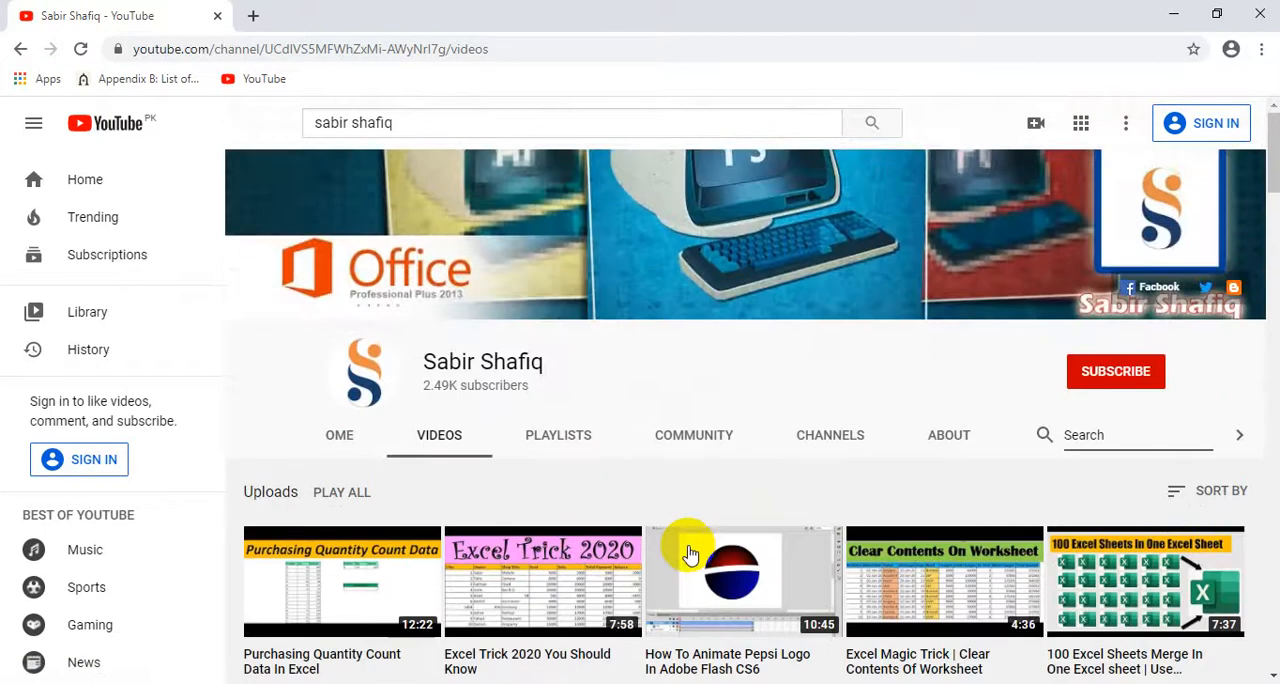
mouse_move(681, 548)
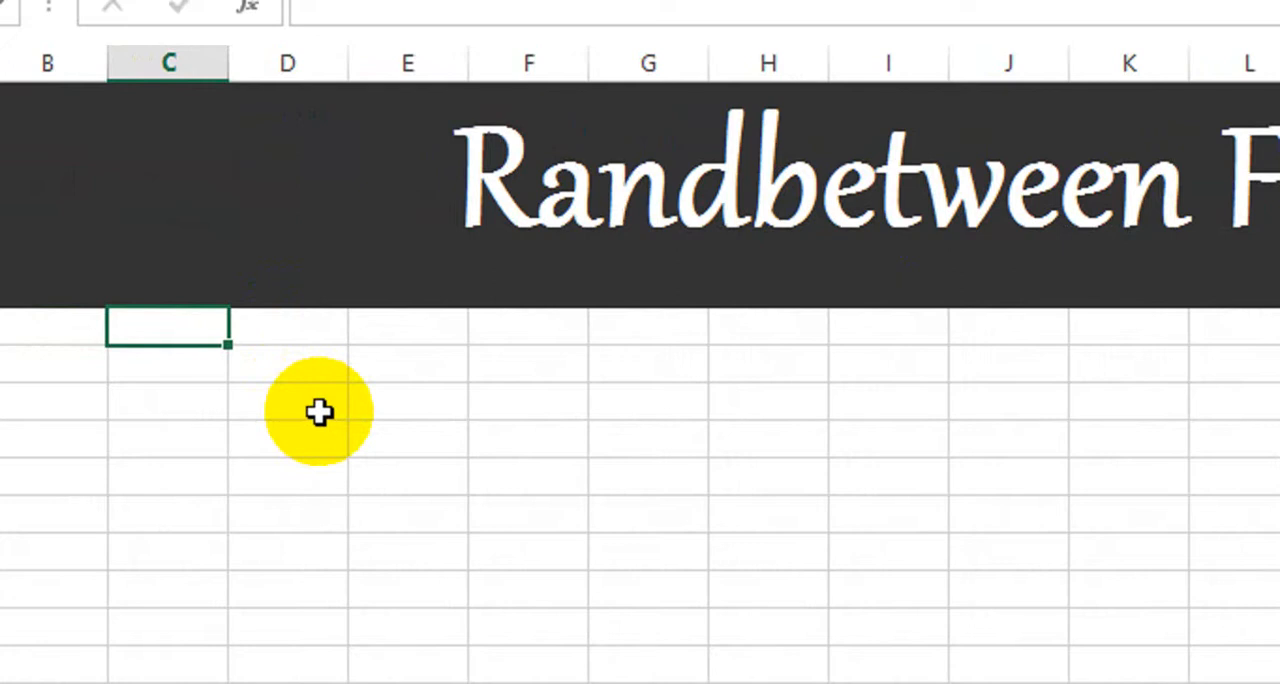
Step: In the Excel sheet, enter the headings "Sr #" in C7 and "Name" in D7 below the Randbetween title
text(Sr)
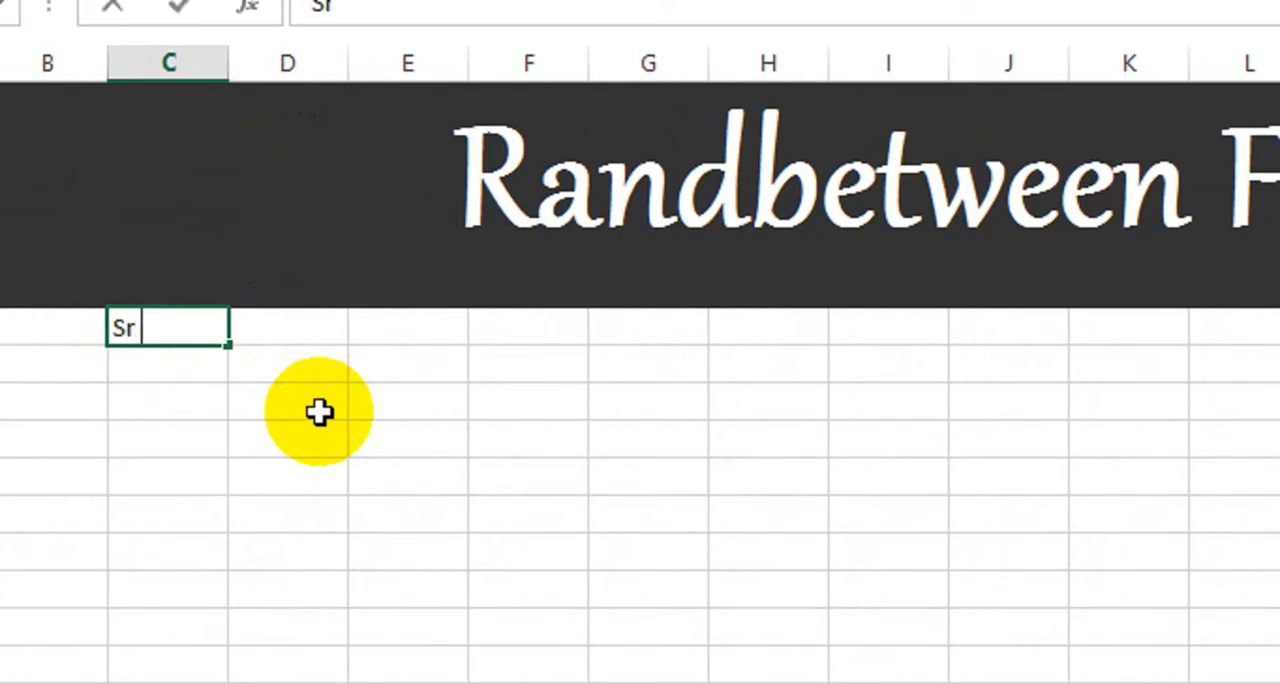
text( #)
key(Tab)
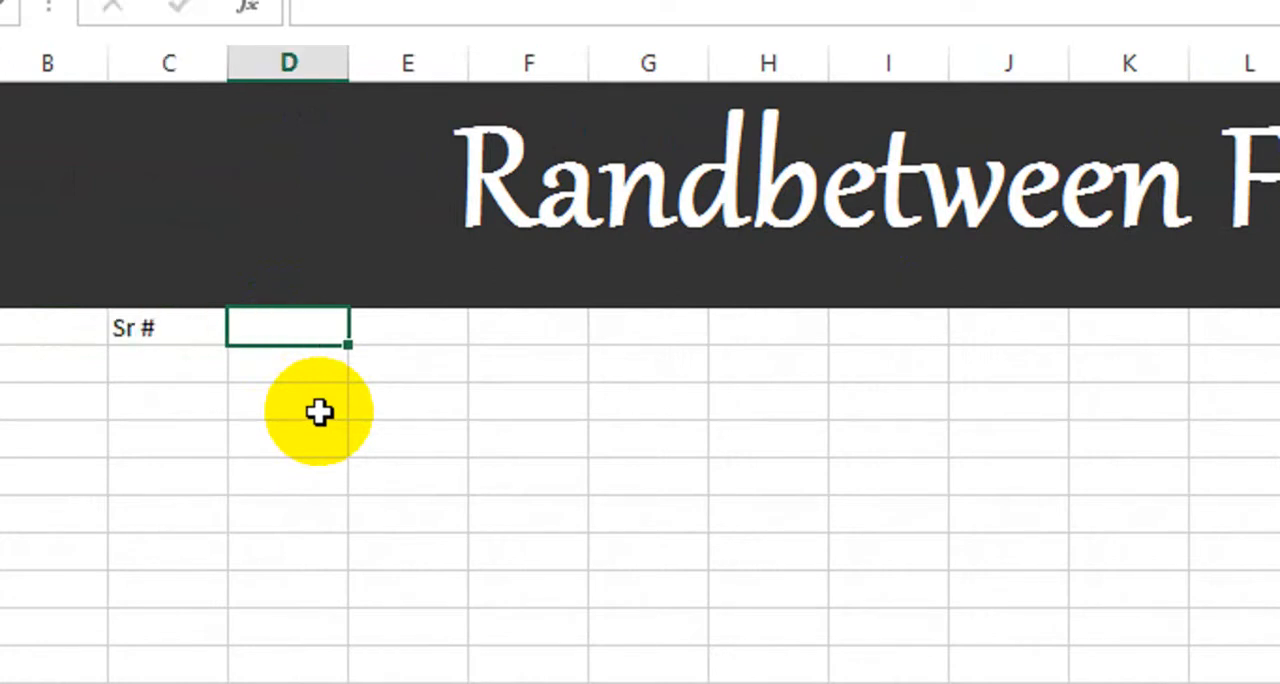
text(Name)
key(Tab)
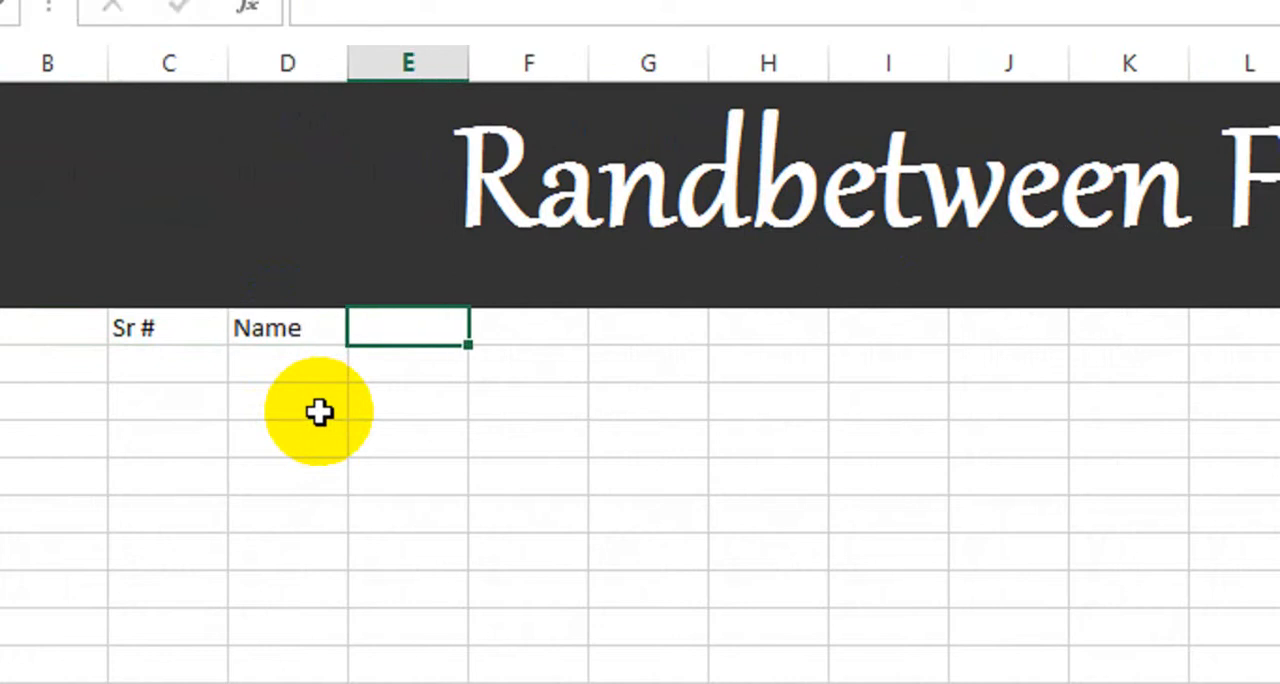
Step: Enter the subject headings Com, Eng, Math and Phy in E7 to H7, continuing the heading row
text(Com)
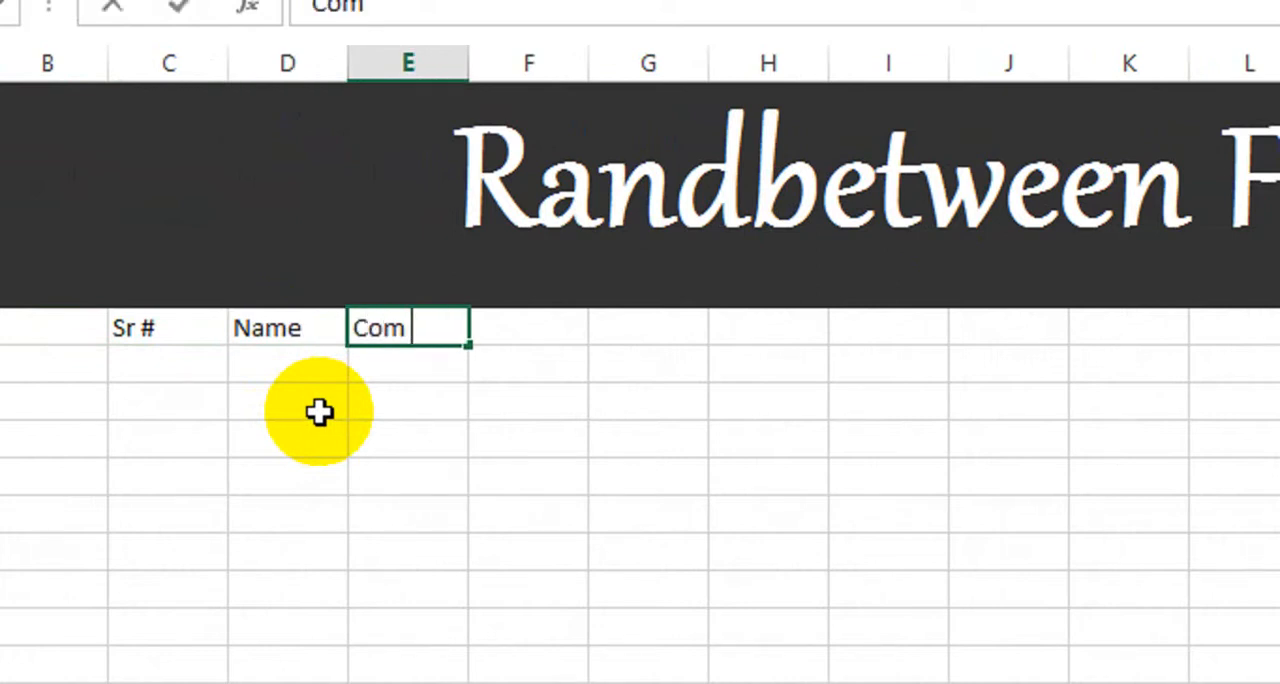
text(\)
key(BackSpace)
key(Tab)
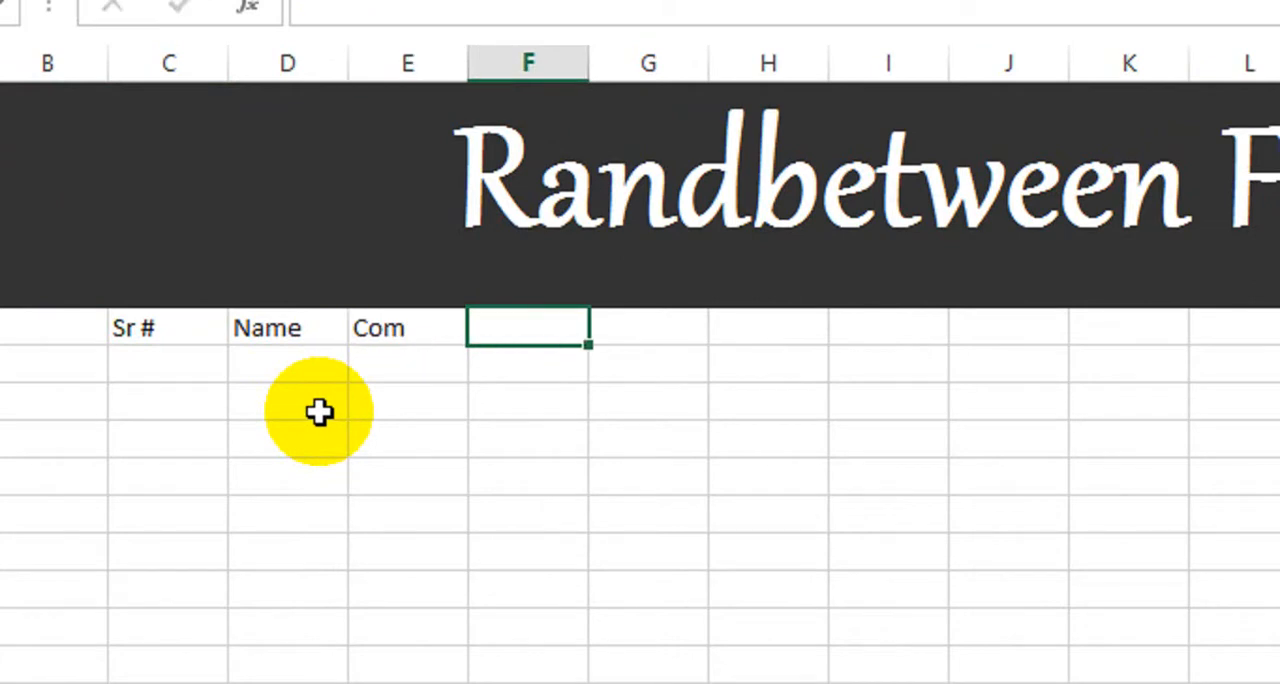
text(Eng)
key(Tab)
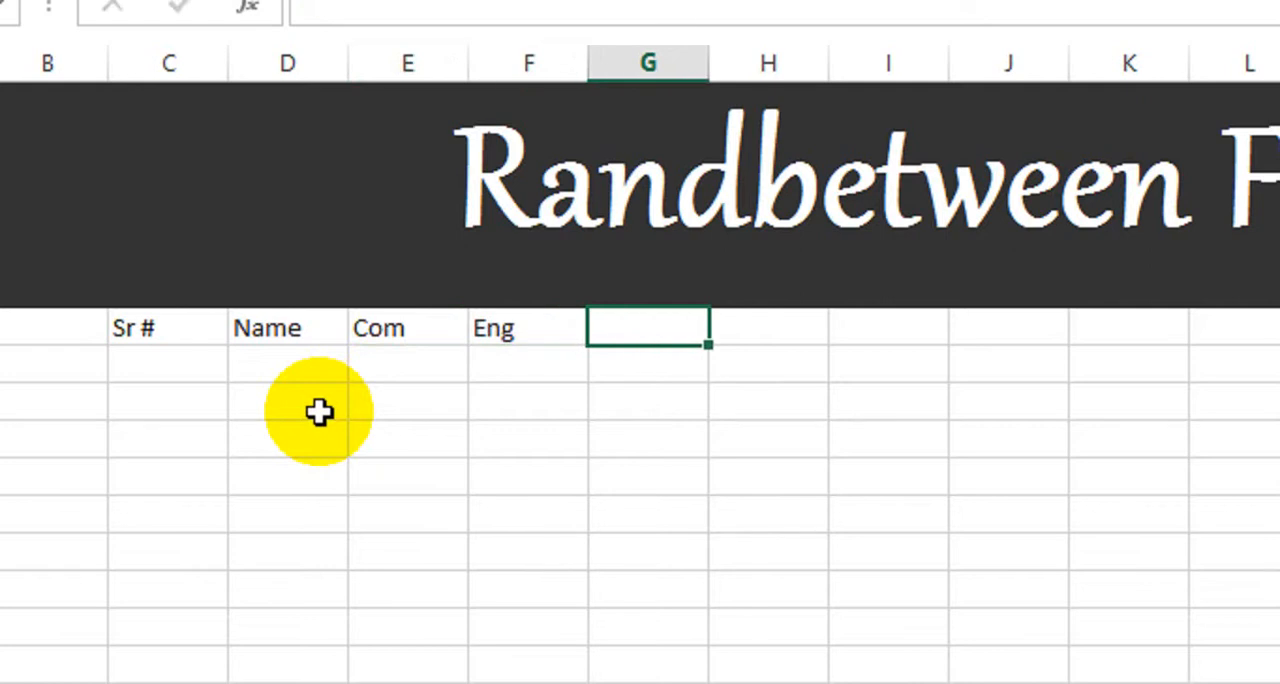
text(Math)
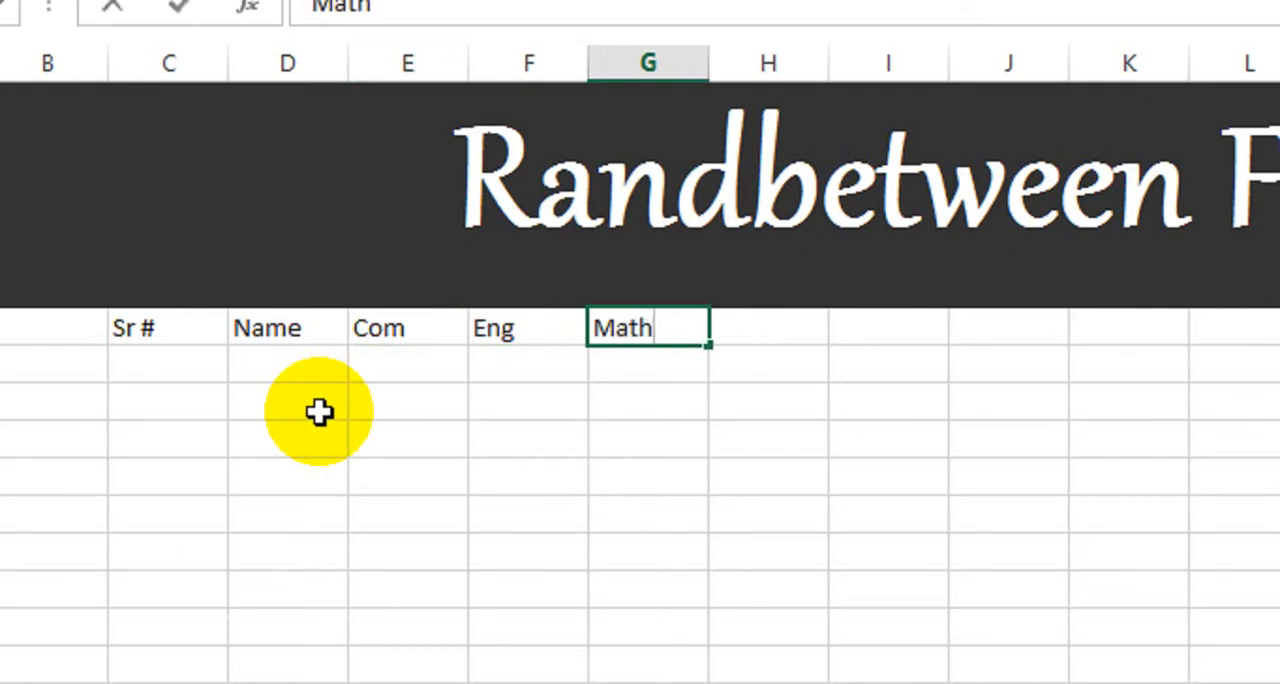
key(Tab)
text(Phy)
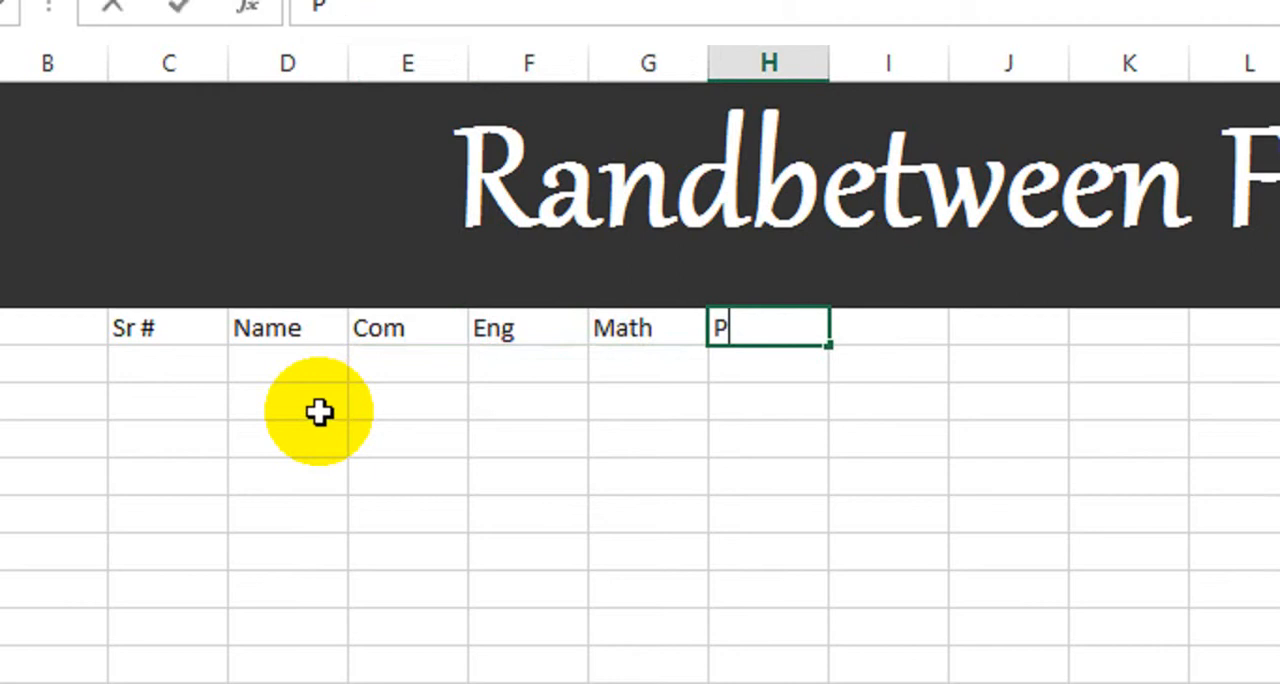
key(Tab)
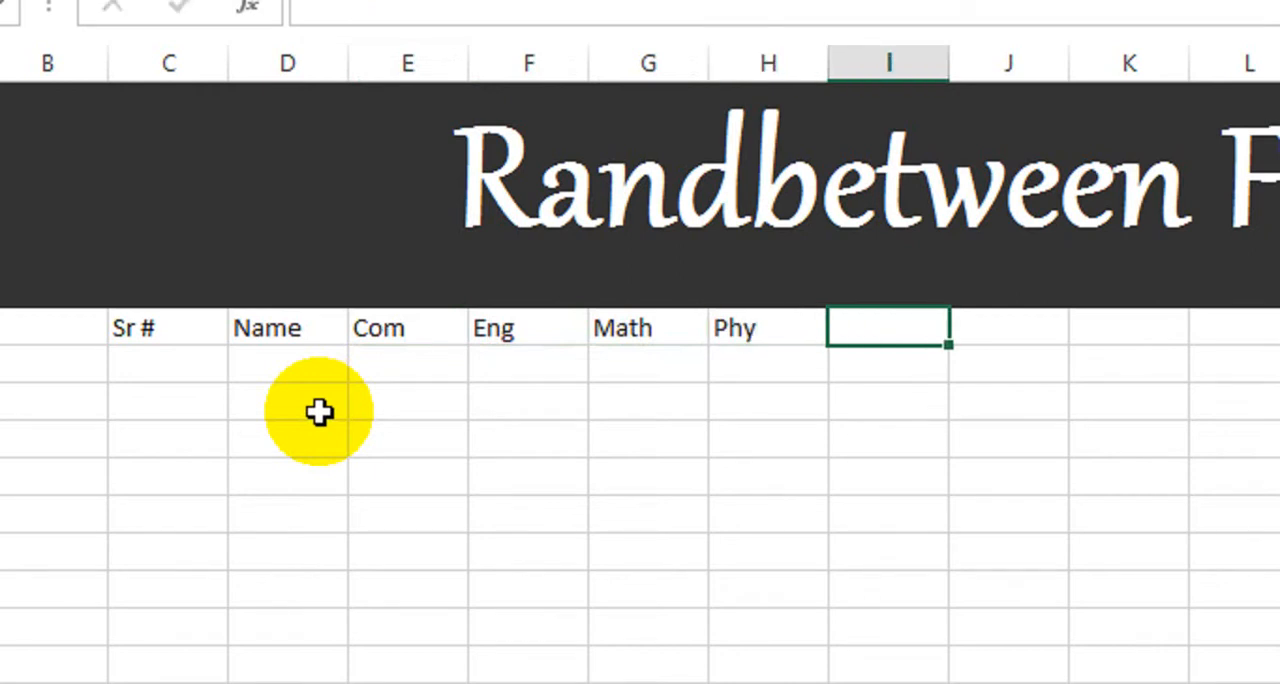
Step: Enter serial numbers 1 and 2 in C8 and C9, and extend the series down to 12 in C19
click(200, 375)
text(1)
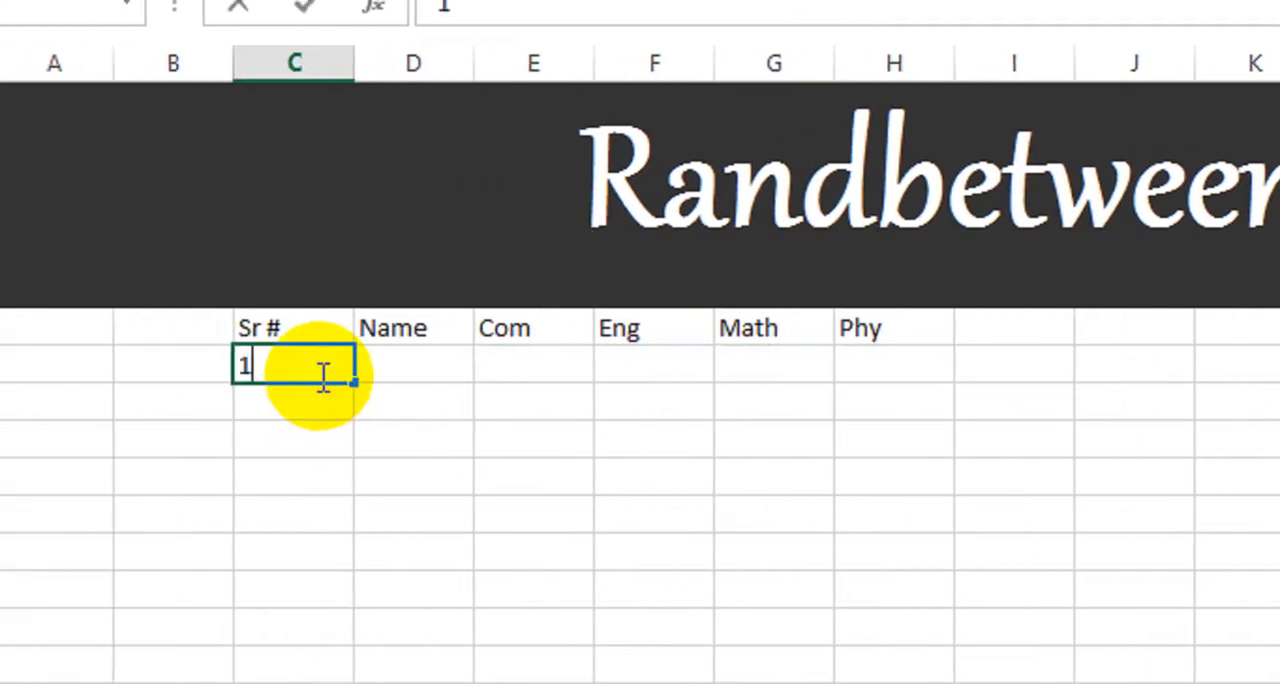
key(Return)
text(2)
key(Return)
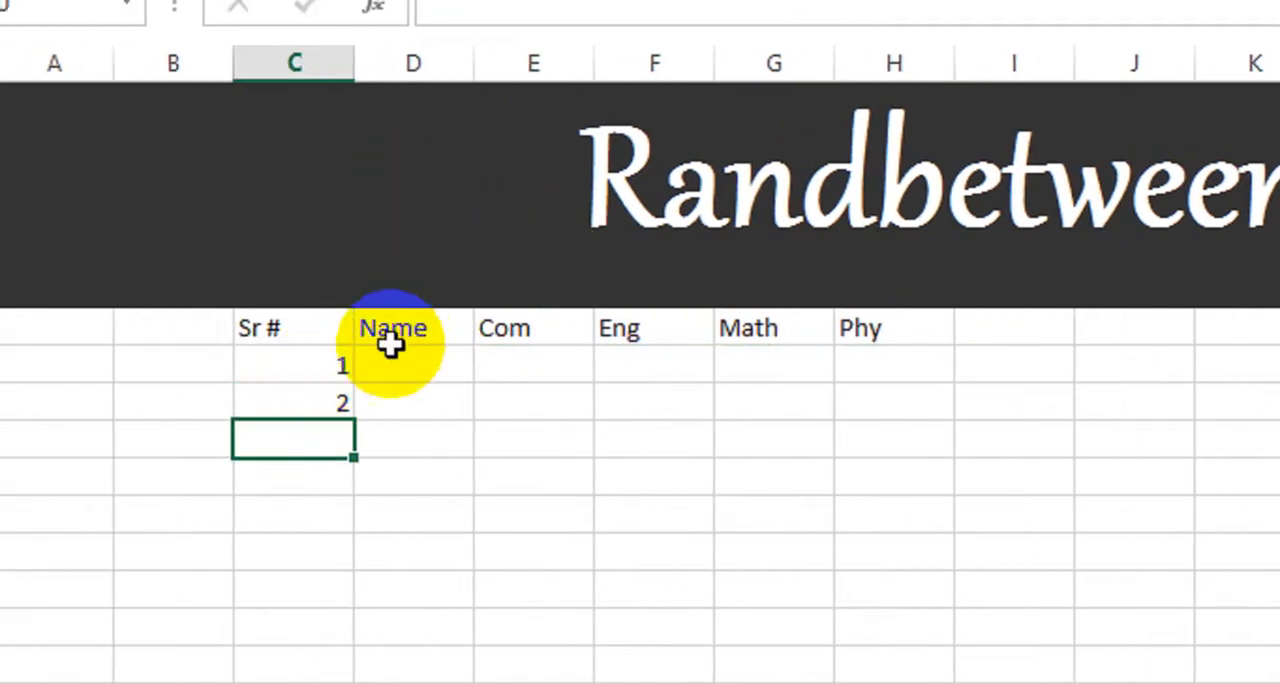
drag(288, 360, 323, 380)
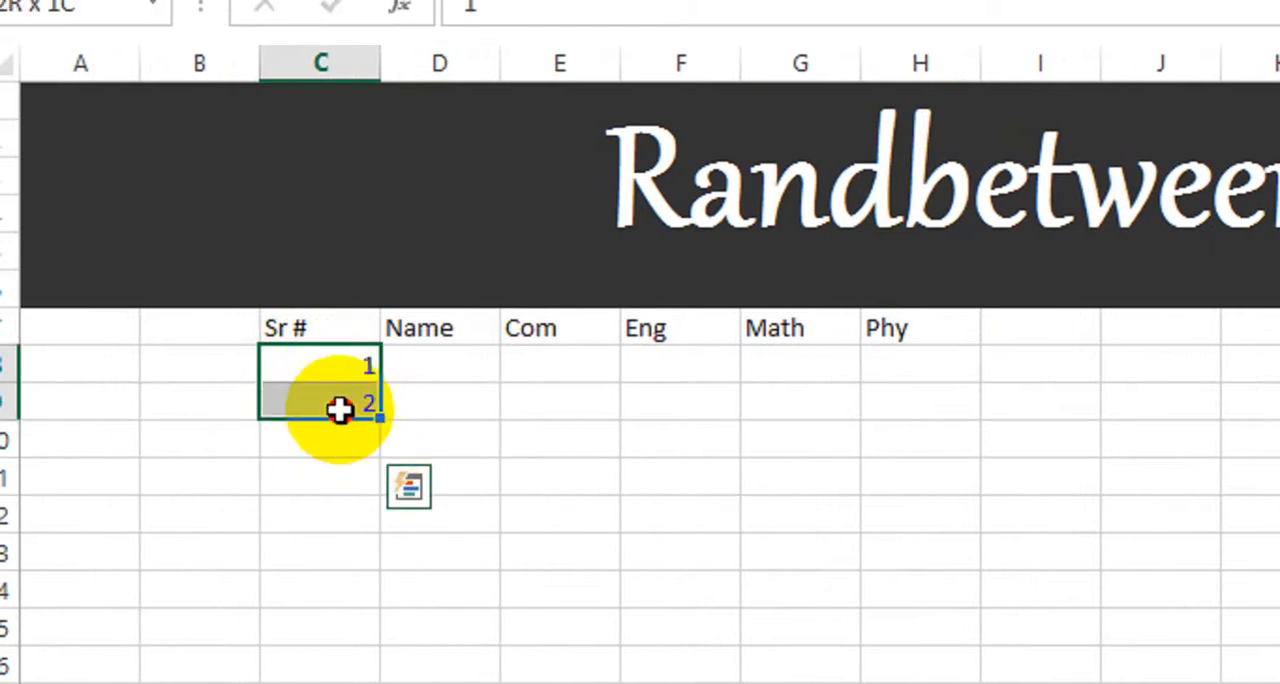
drag(384, 418, 343, 683)
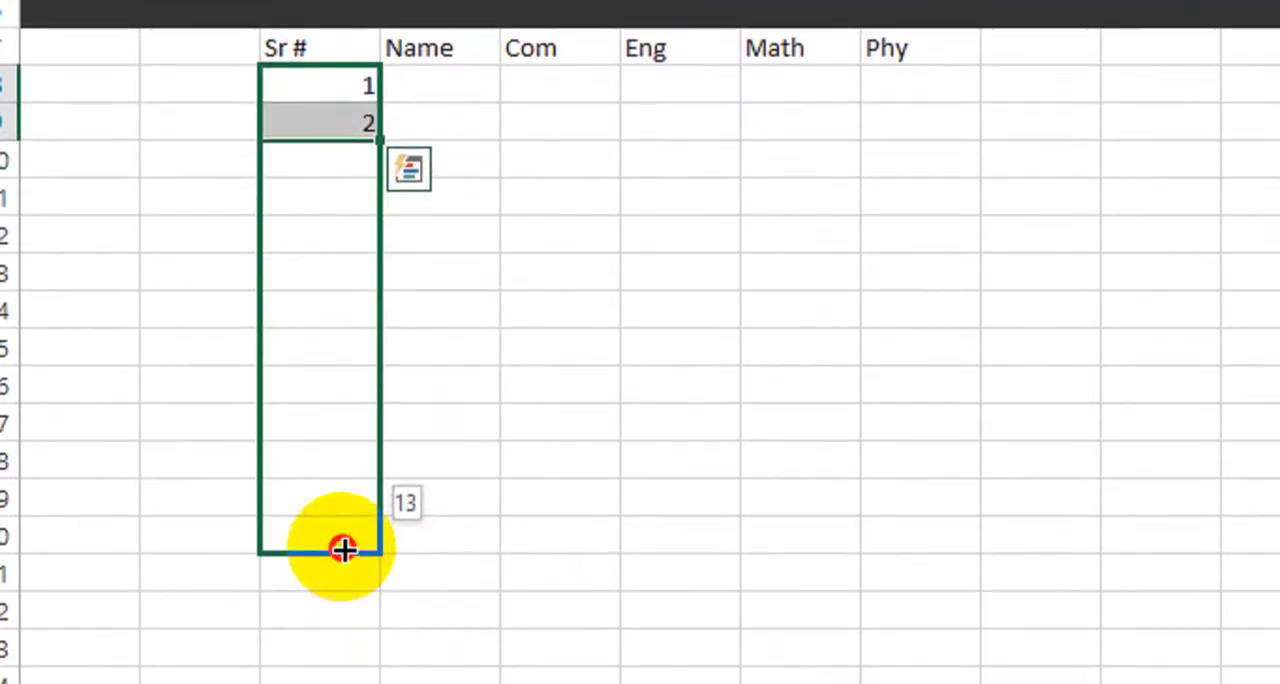
drag(343, 549, 347, 500)
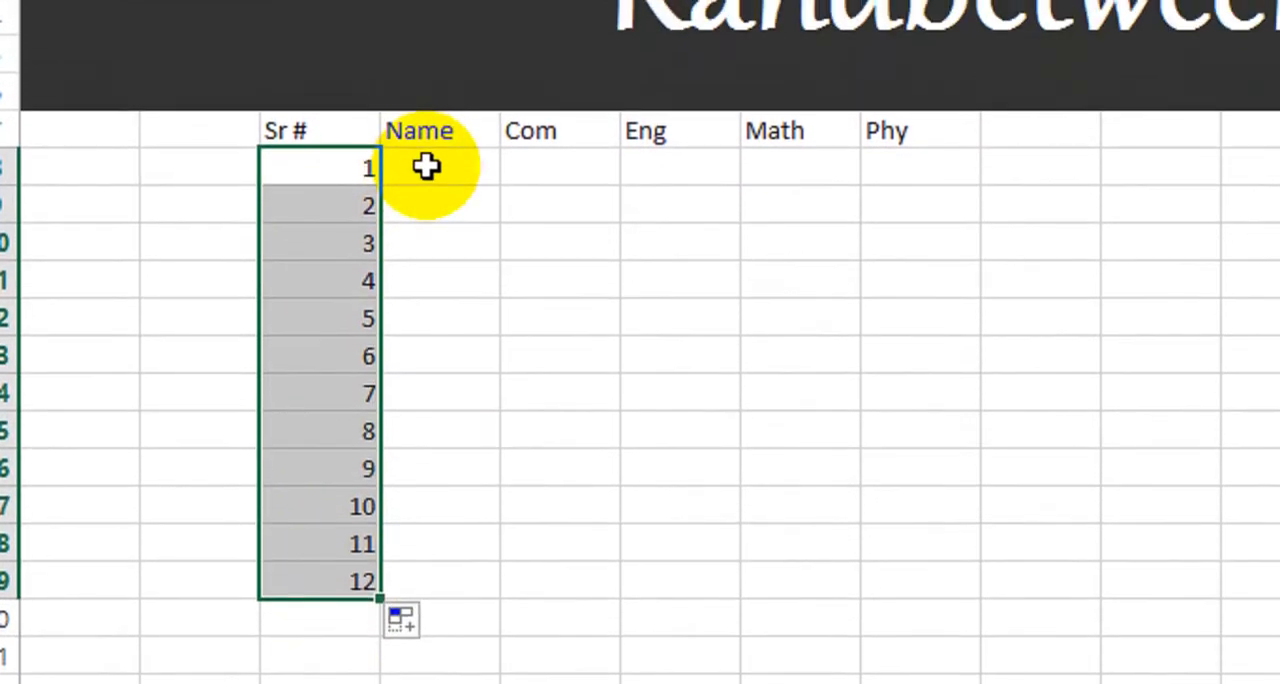
Step: Enter student first names for serial numbers 1 to 3 in cells D8 to D10 of the Name column
click(427, 167)
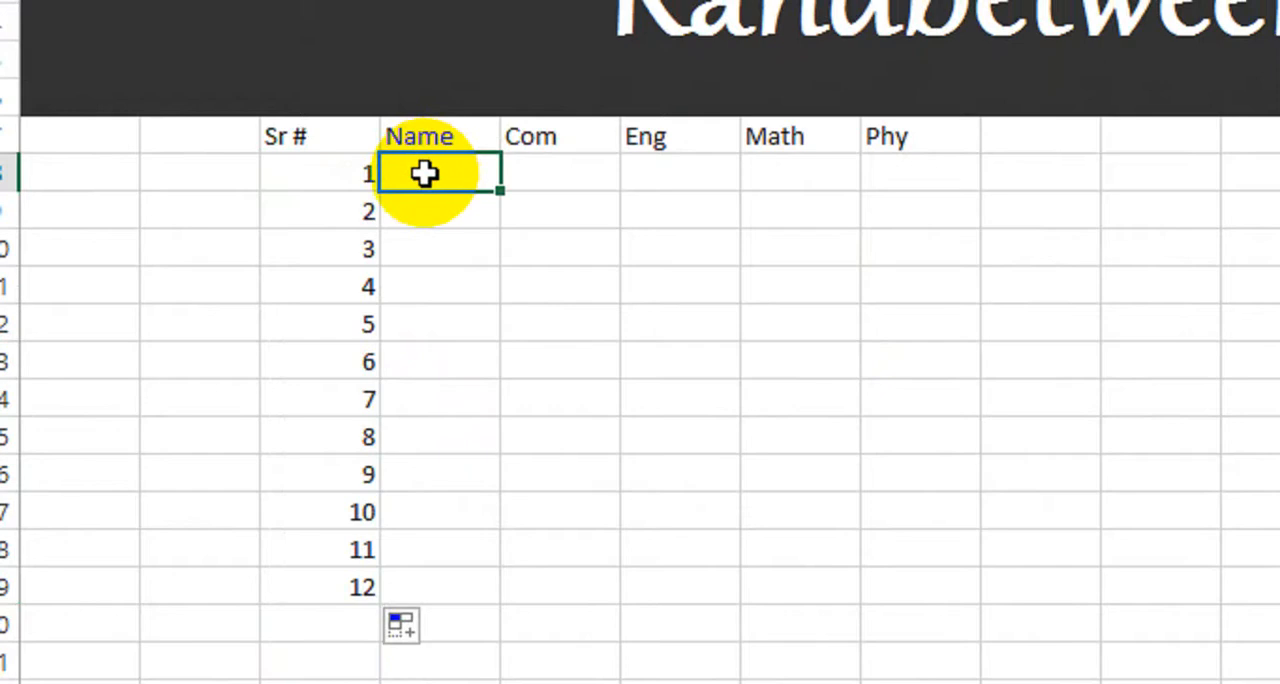
text(S)
key(BackSpace)
text(Asad)
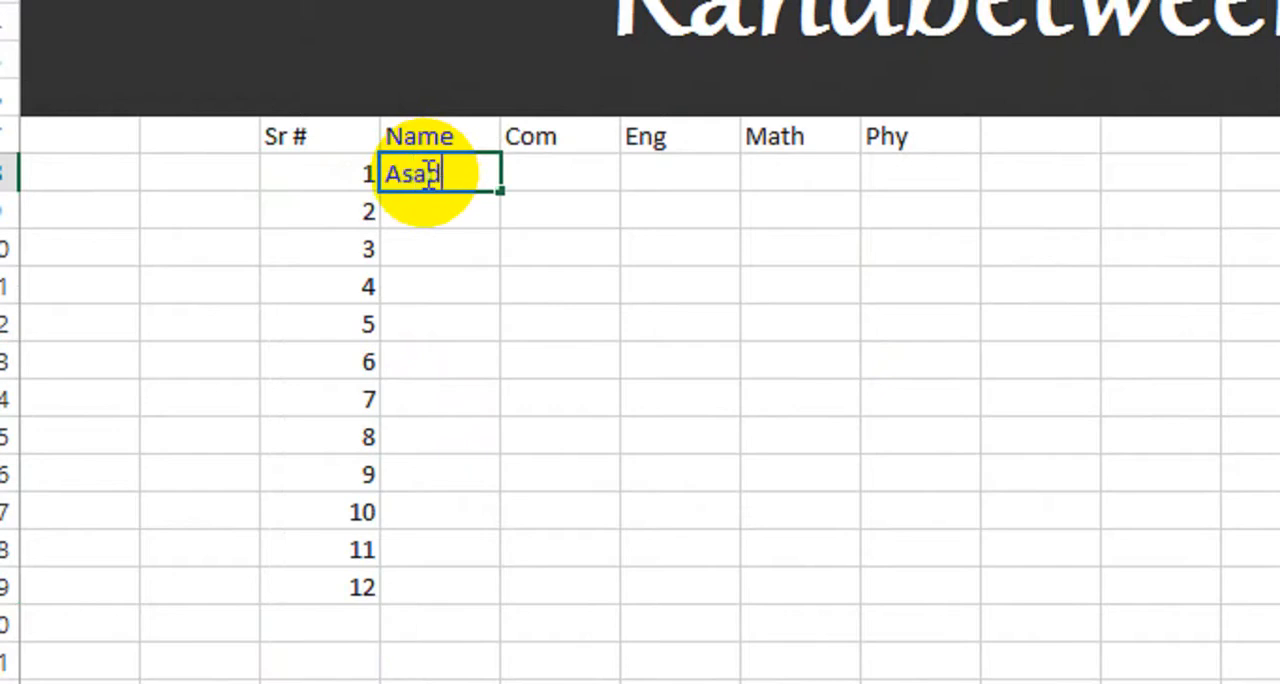
key(Return)
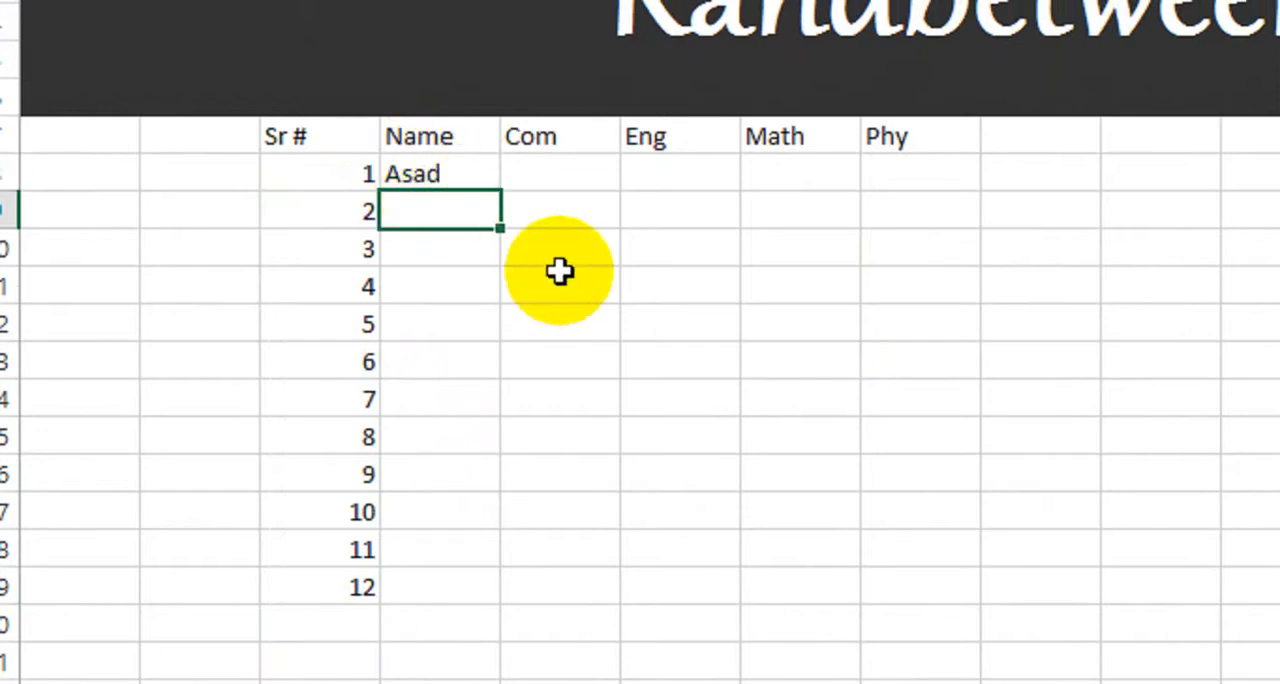
text(Saad)
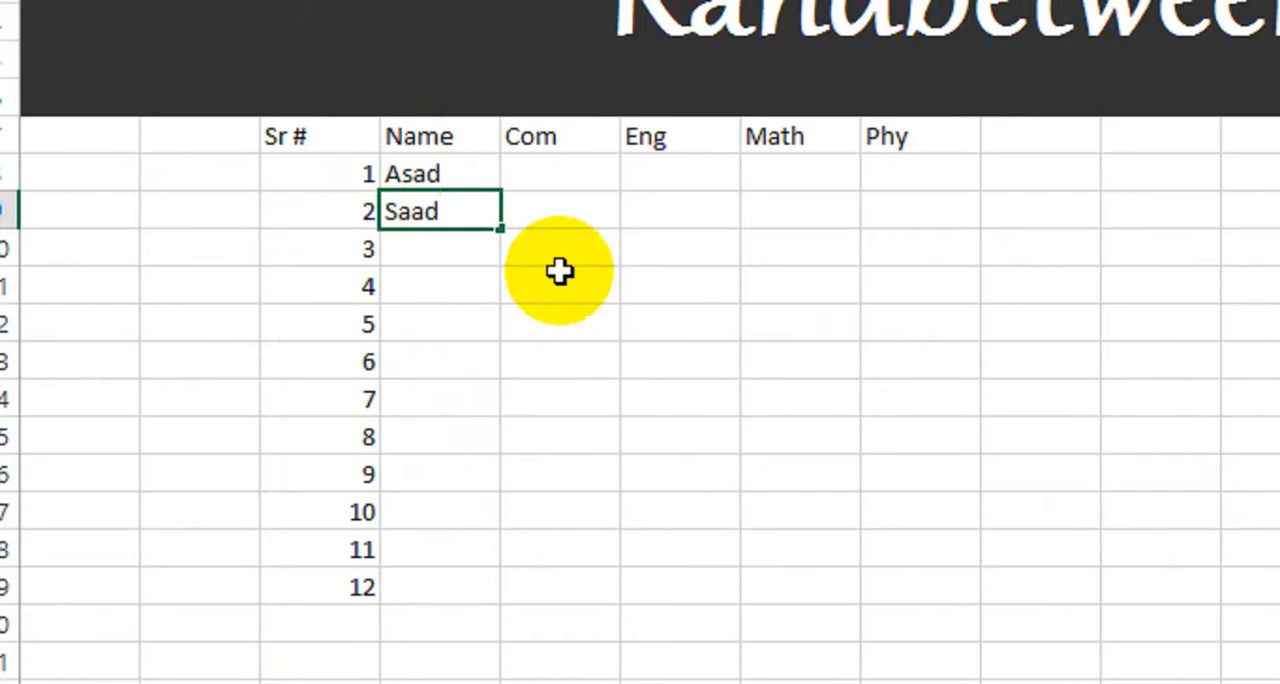
key(Return)
text(Danis)
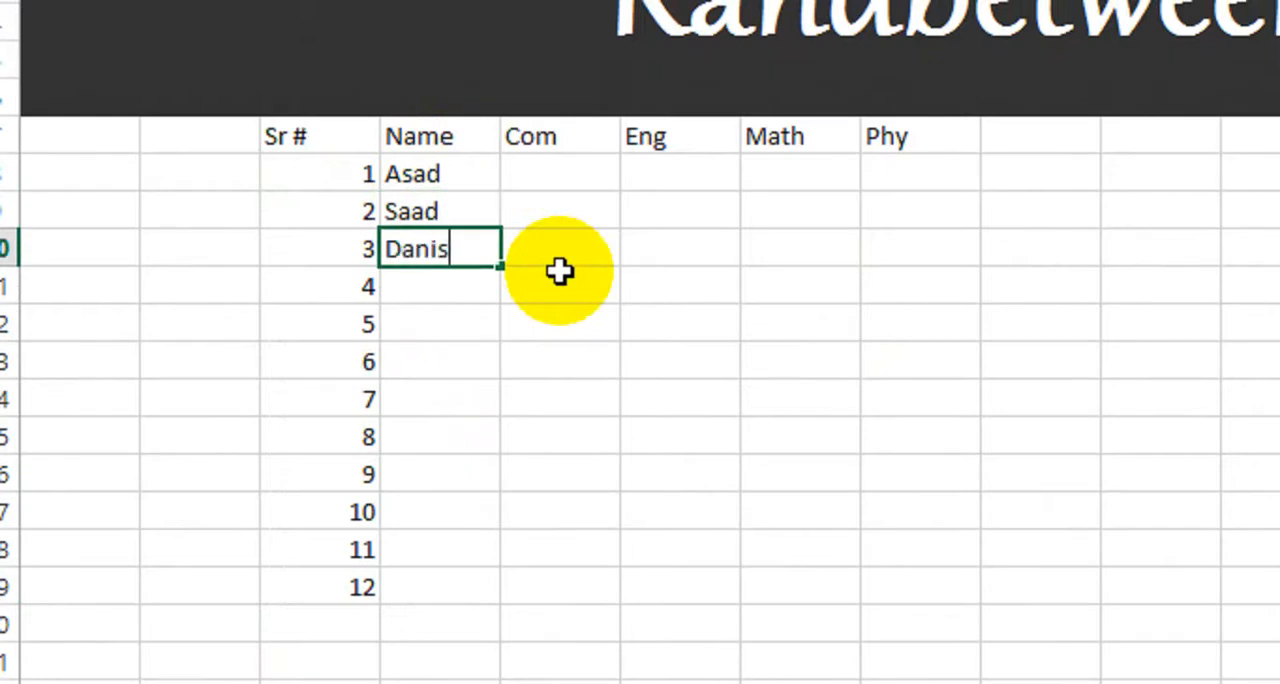
text(h)
key(Return)
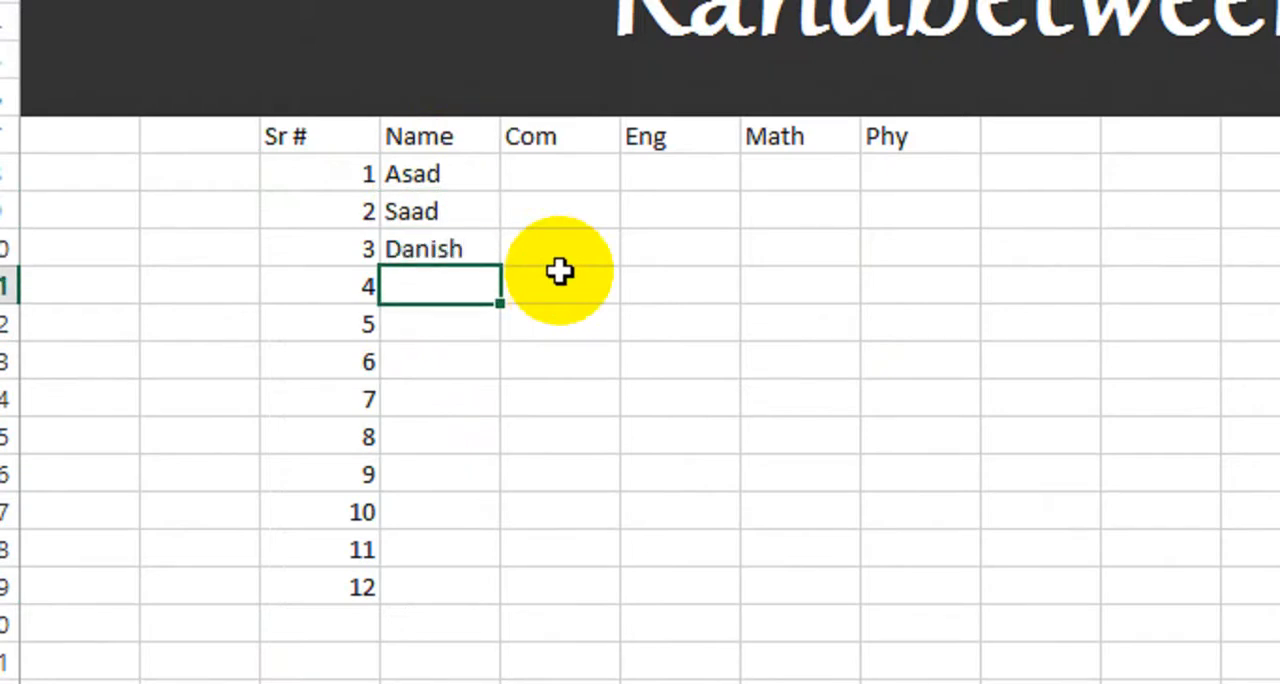
Step: Continue the Name column with student first names for serial numbers 4 to 8 in D11 to D15
text(Noman)
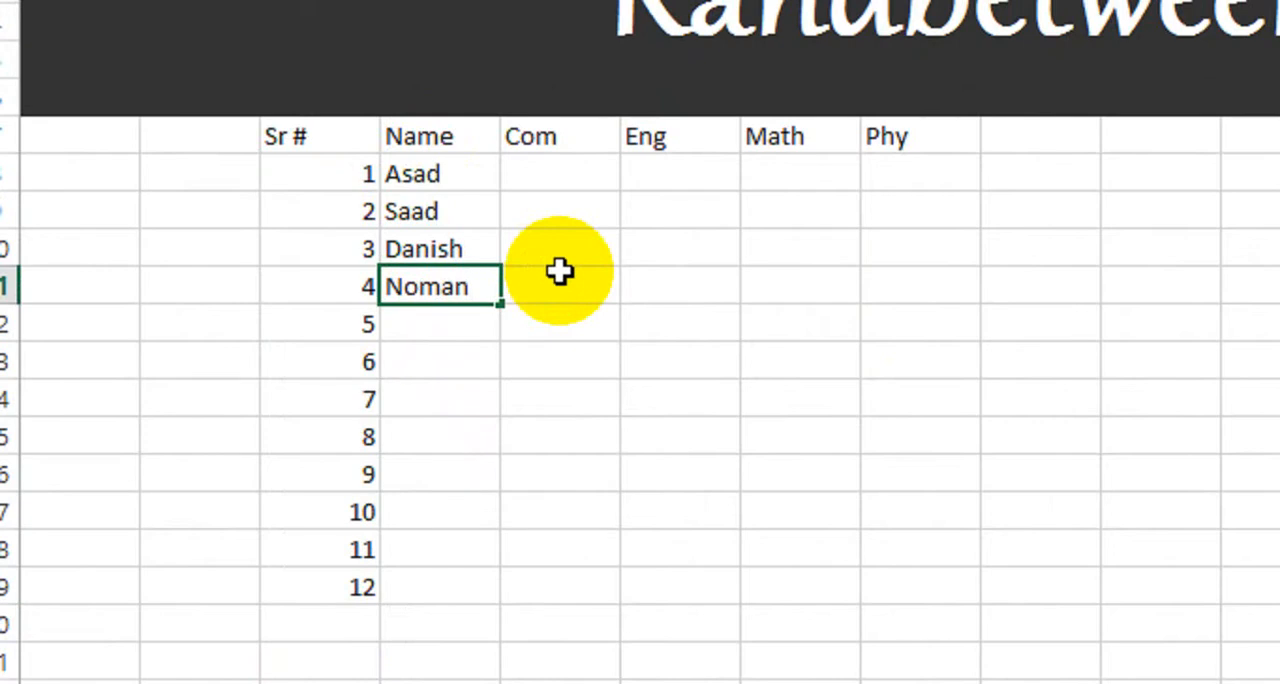
key(Return)
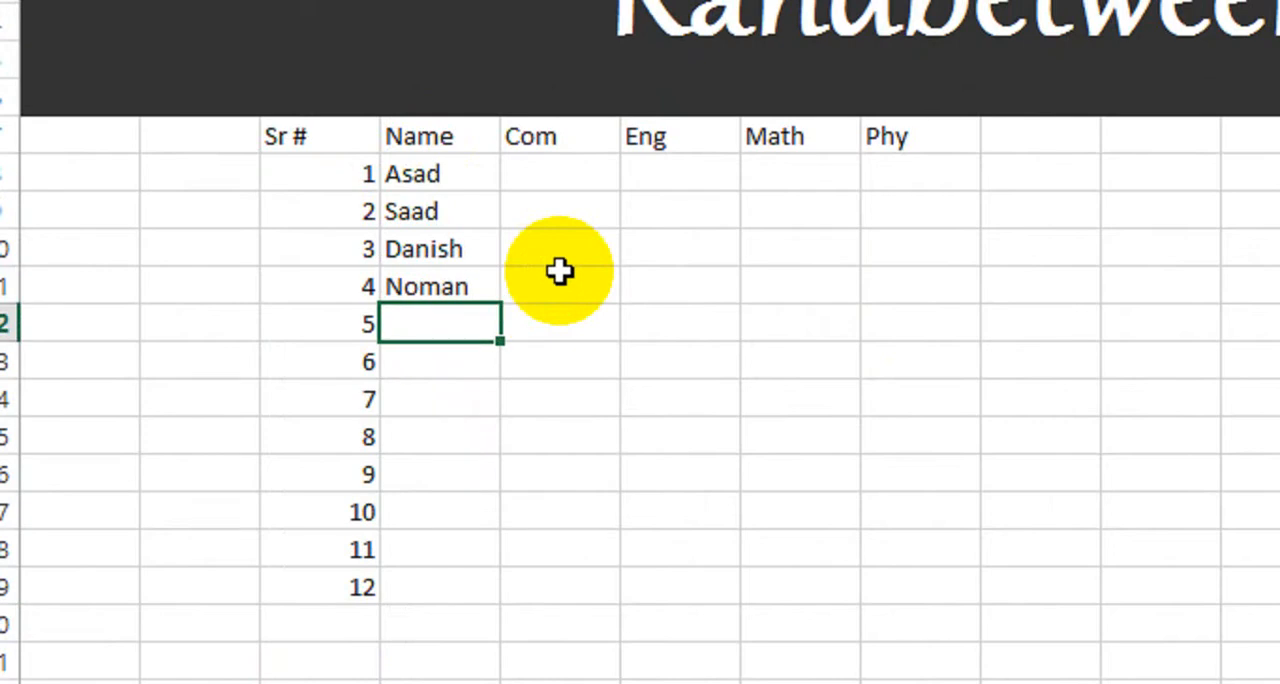
text(Kashif)
key(Return)
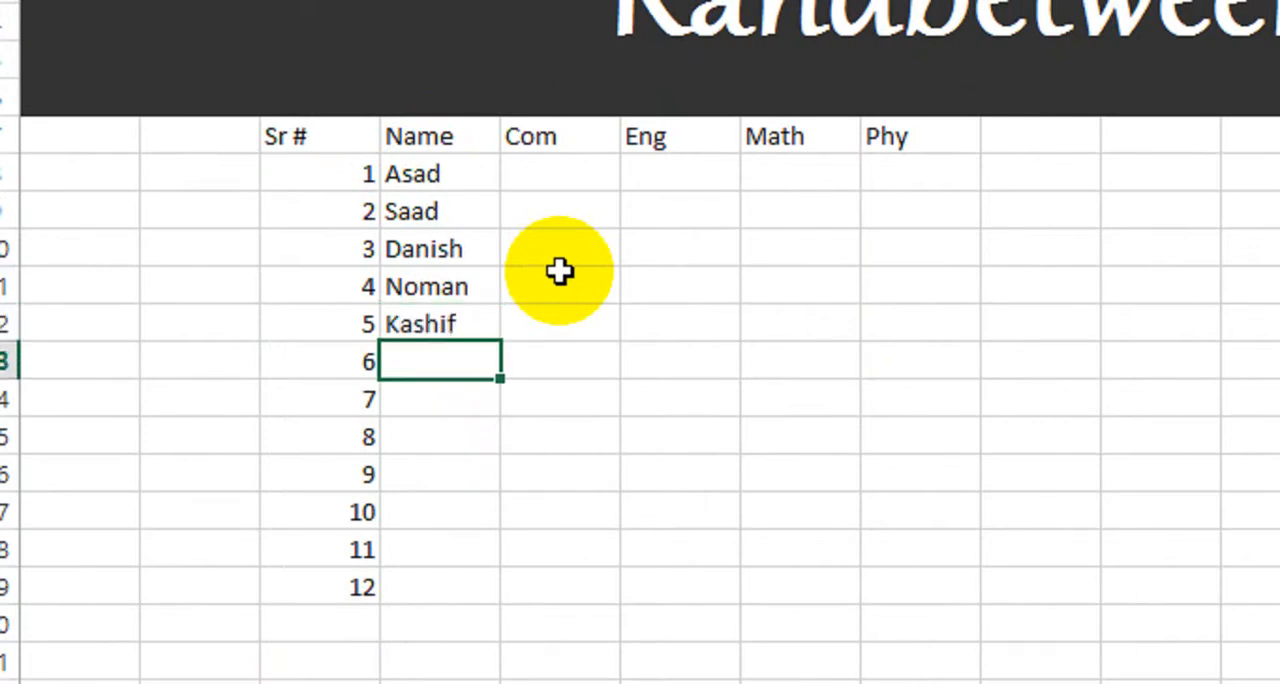
text(Salman)
key(Return)
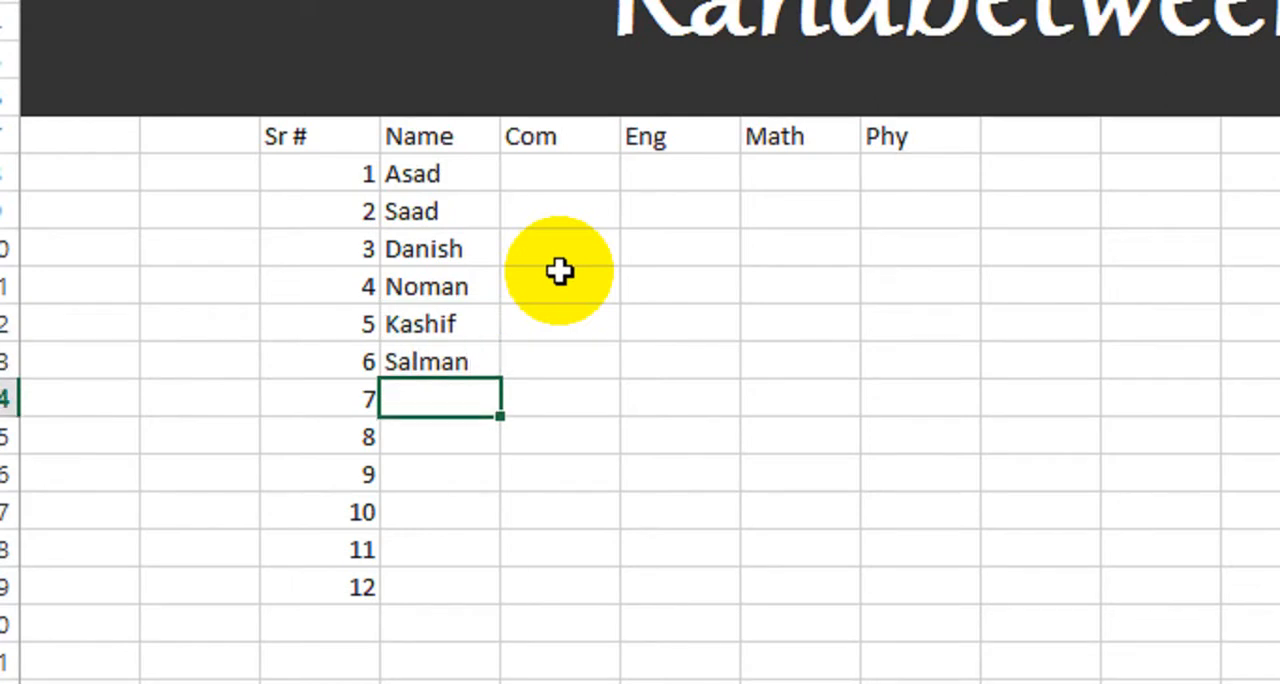
text(Sabir)
key(Return)
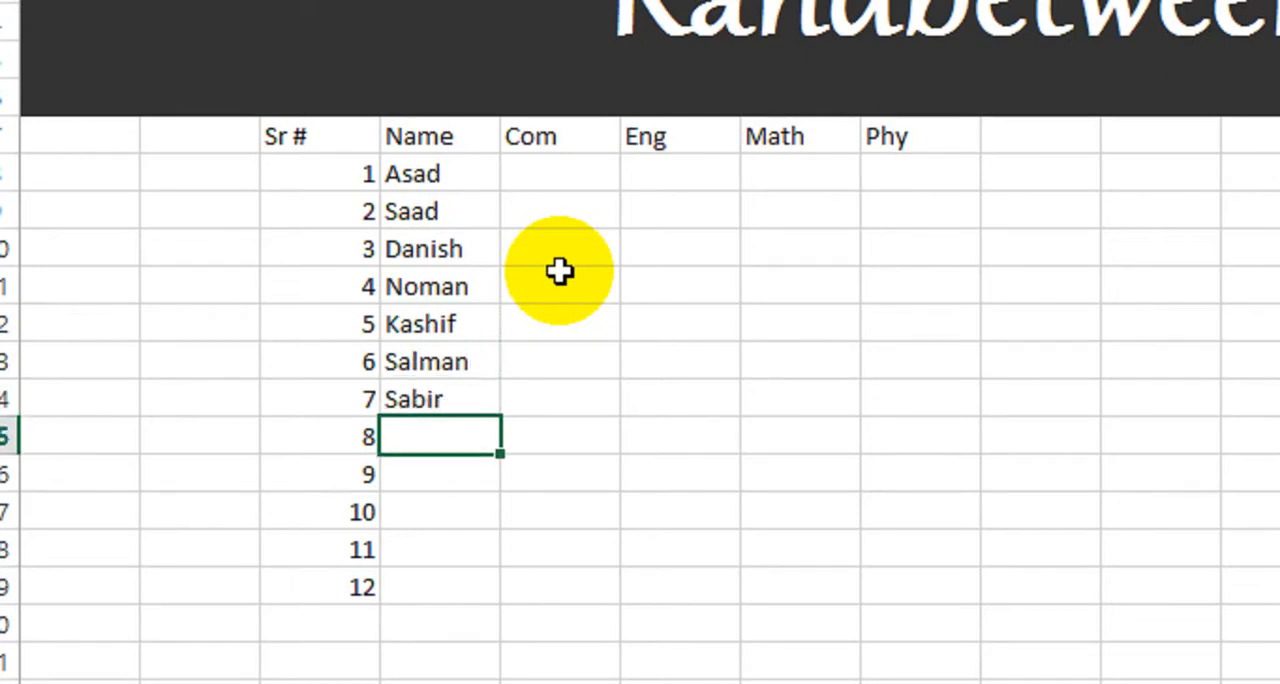
text(Fahad)
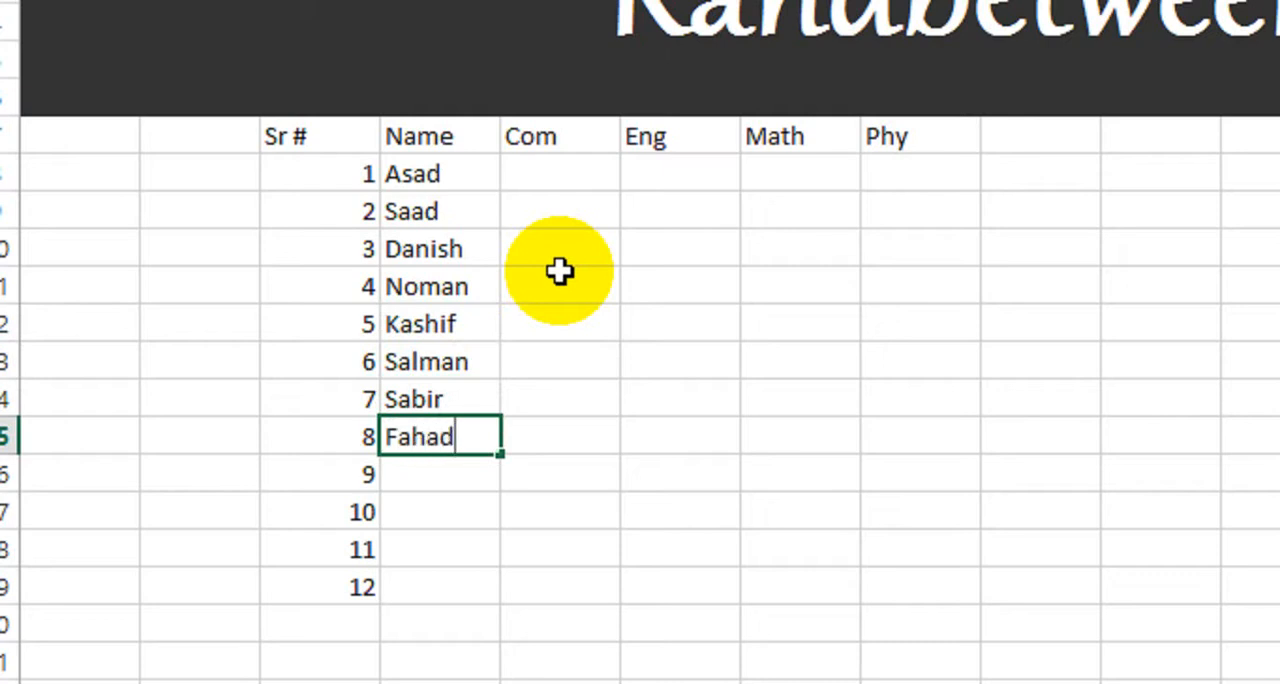
key(Return)
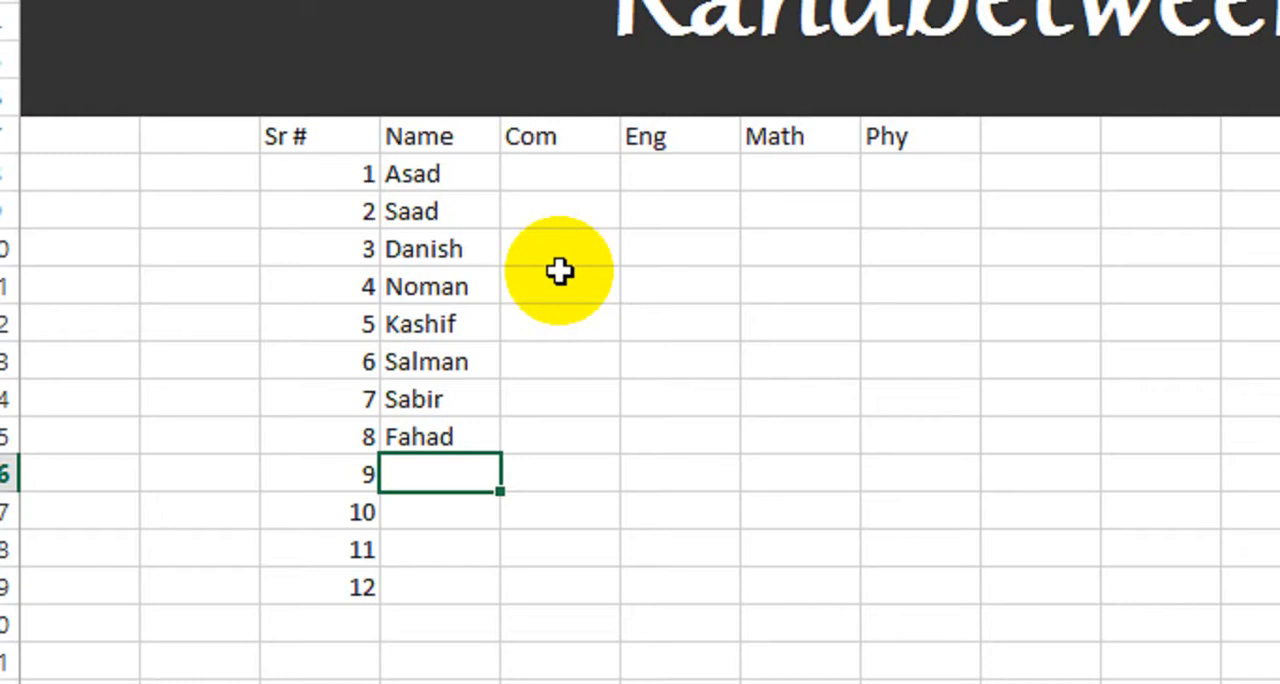
Step: Complete the Name column with student first names for serial numbers 9 to 12 in D16 to D19
text(Zubair)
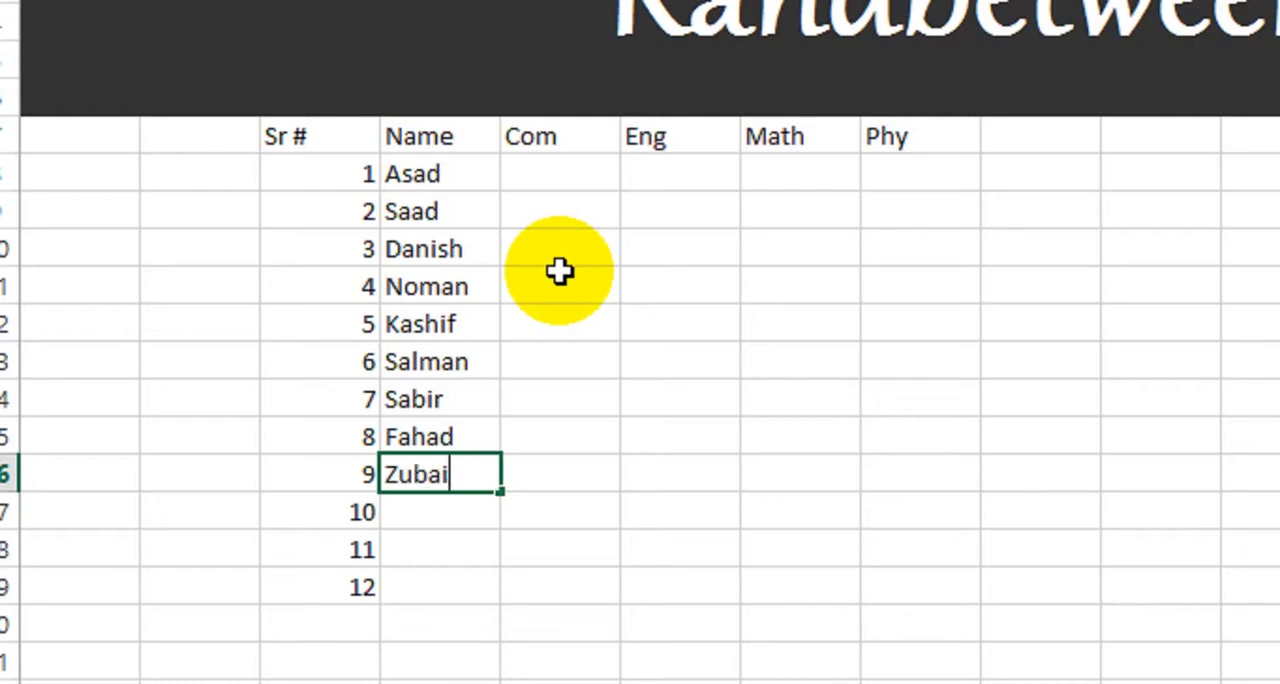
key(Return)
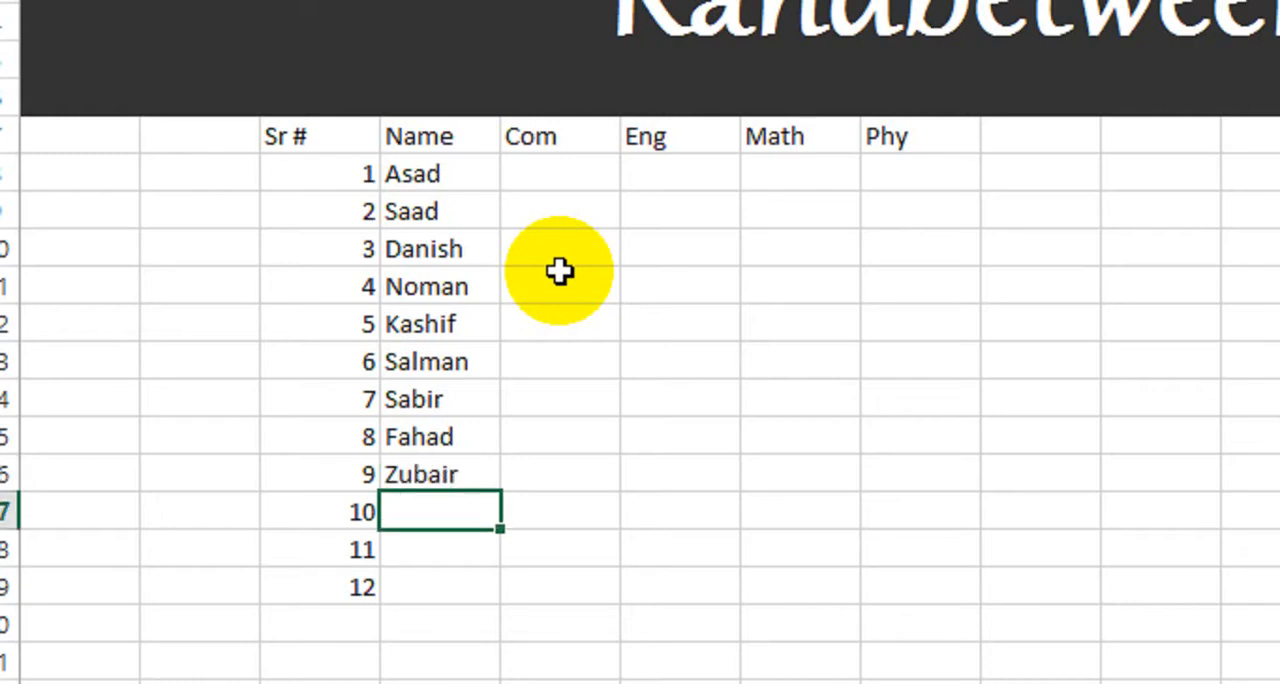
text(Y)
key(BackSpace)
text(Tahi)
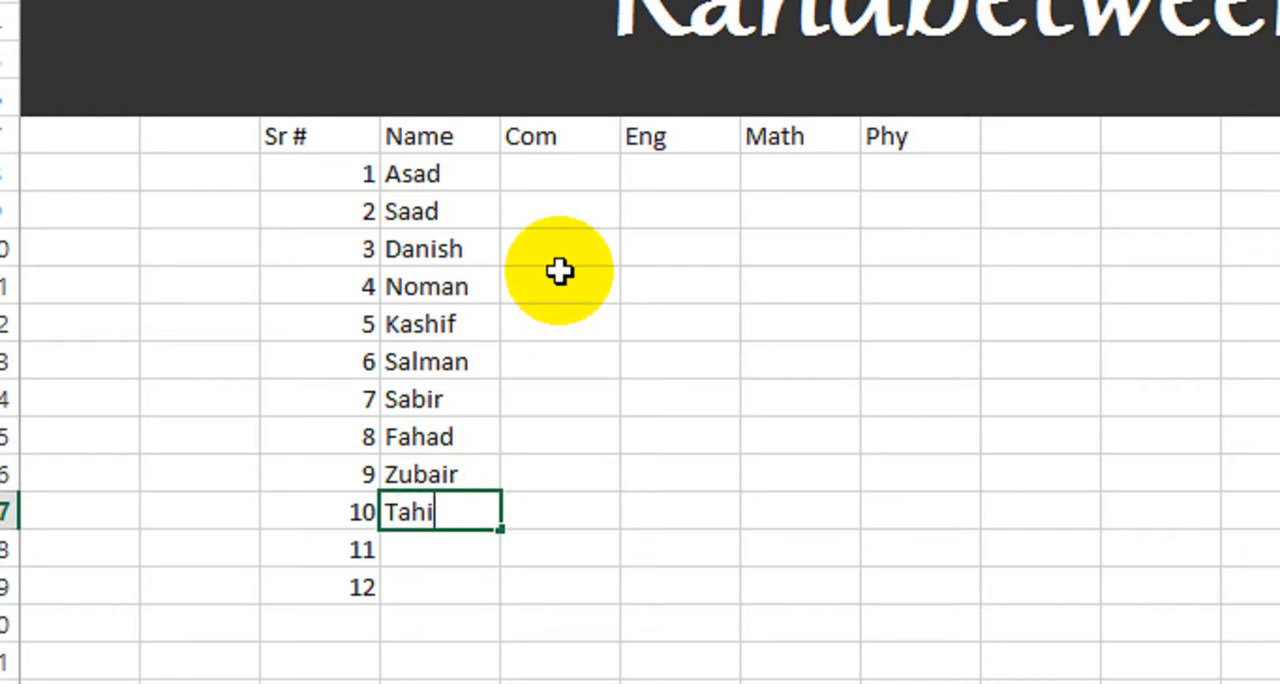
text(r)
key(Return)
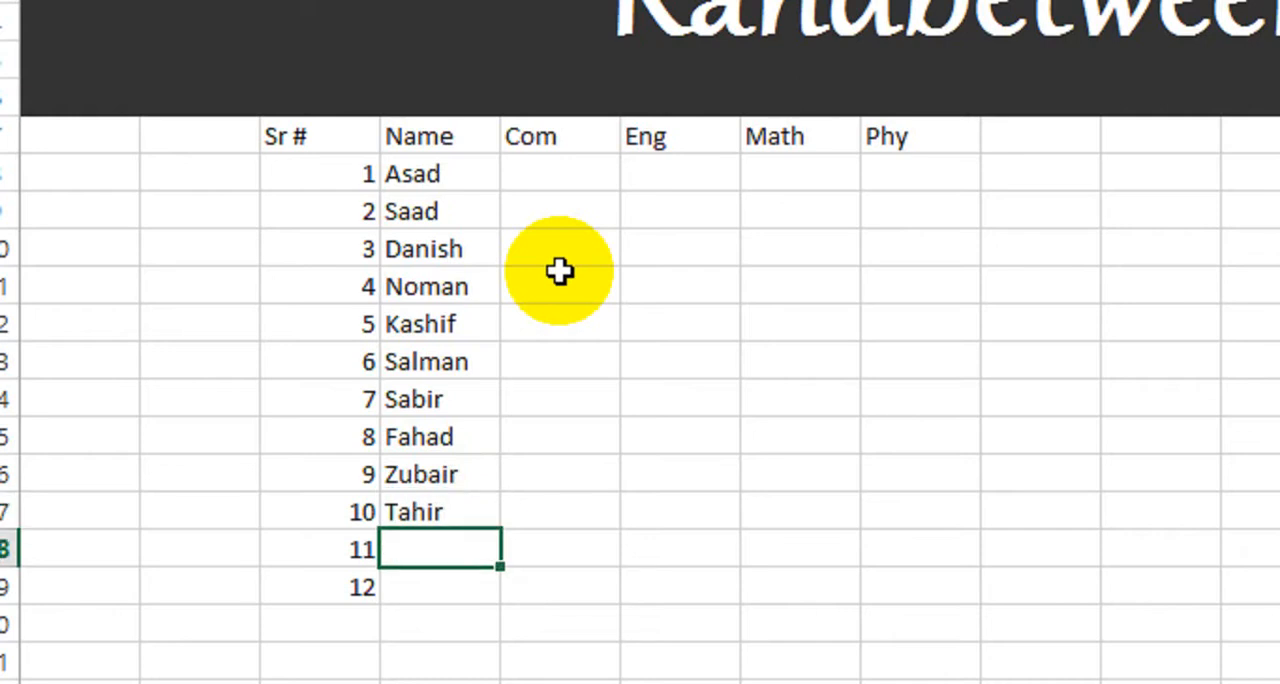
text(Nasir)
key(Return)
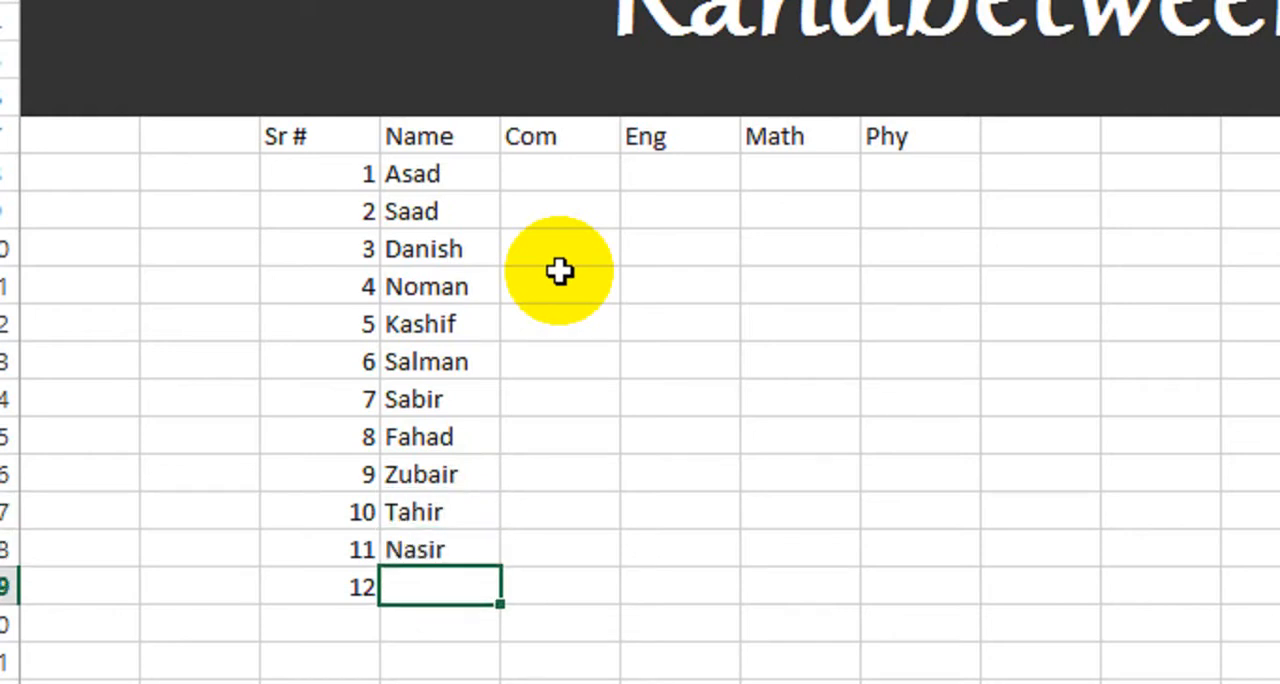
text(Hammad)
key(Return)
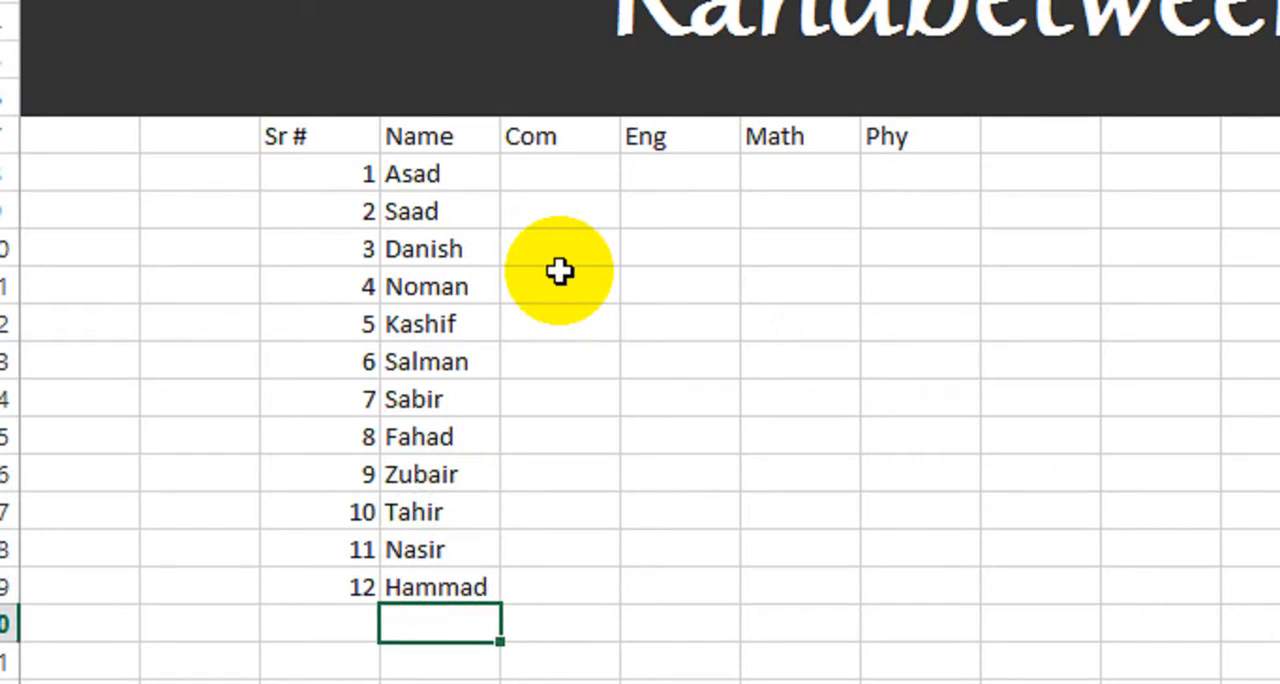
Step: Apply all borders to the whole marks table, from C7 to H19
drag(370, 136, 868, 612)
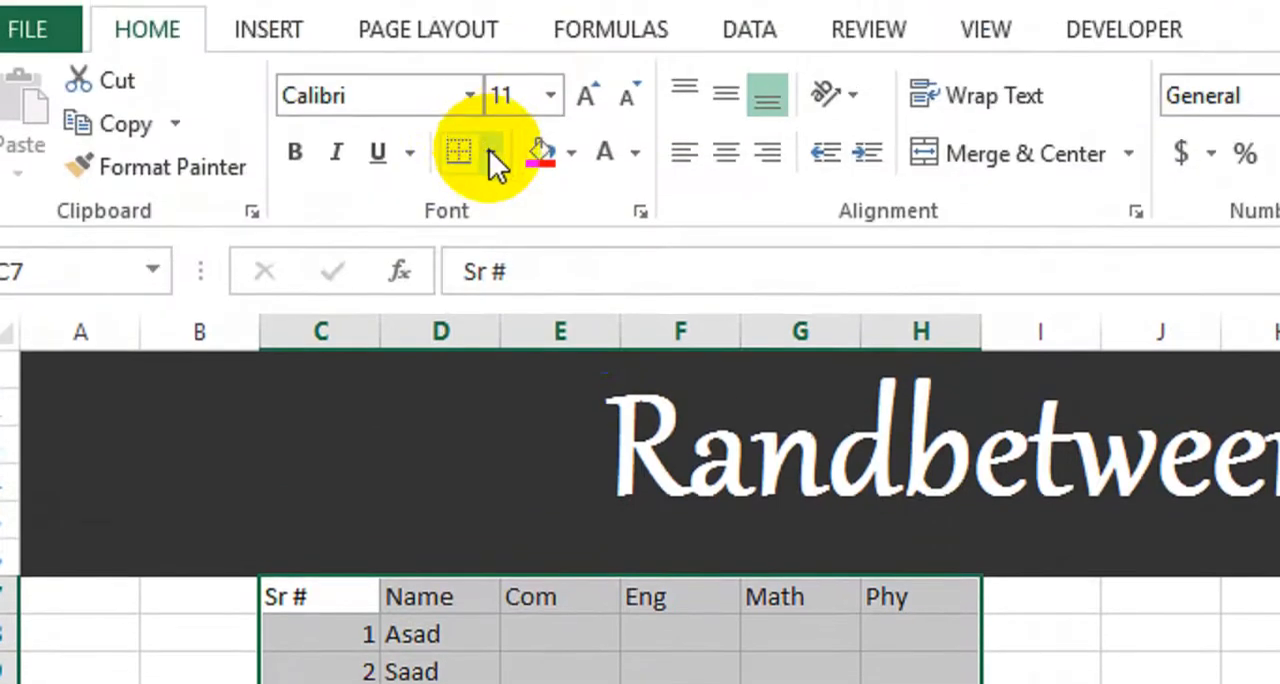
click(491, 152)
click(509, 434)
Step: Make the heading row C7 to H7 bold and give it a red fill
click(385, 595)
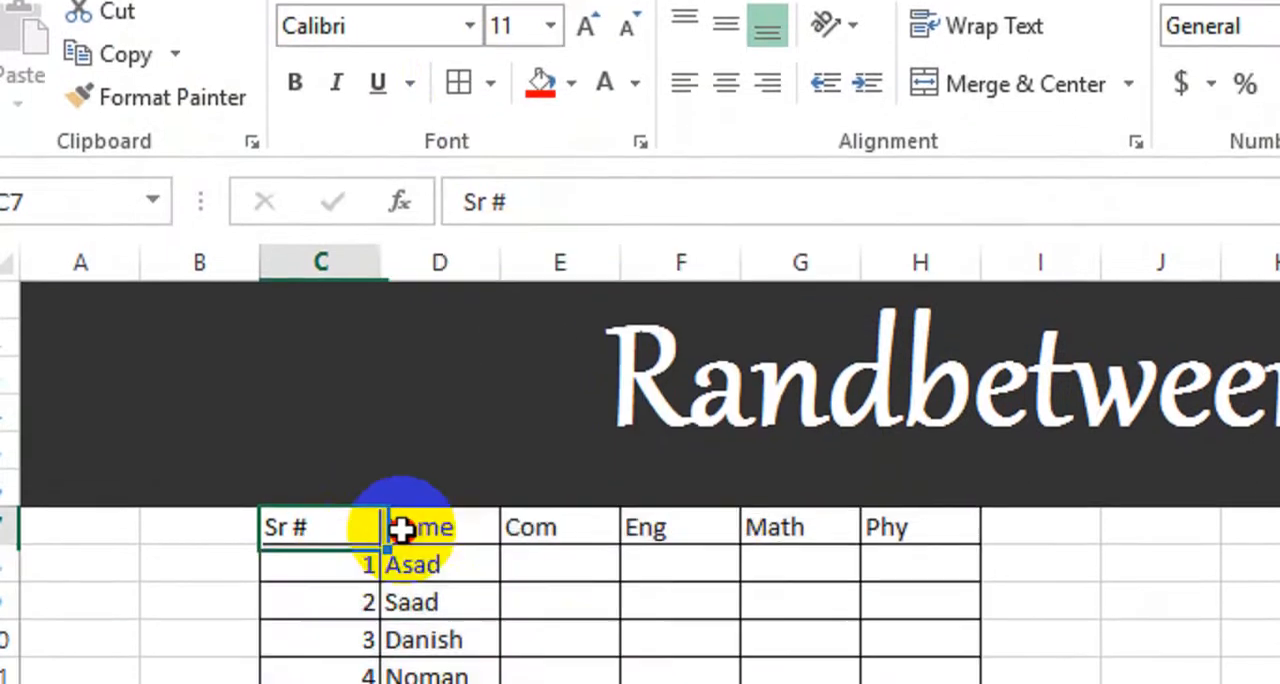
drag(400, 530, 880, 527)
click(295, 83)
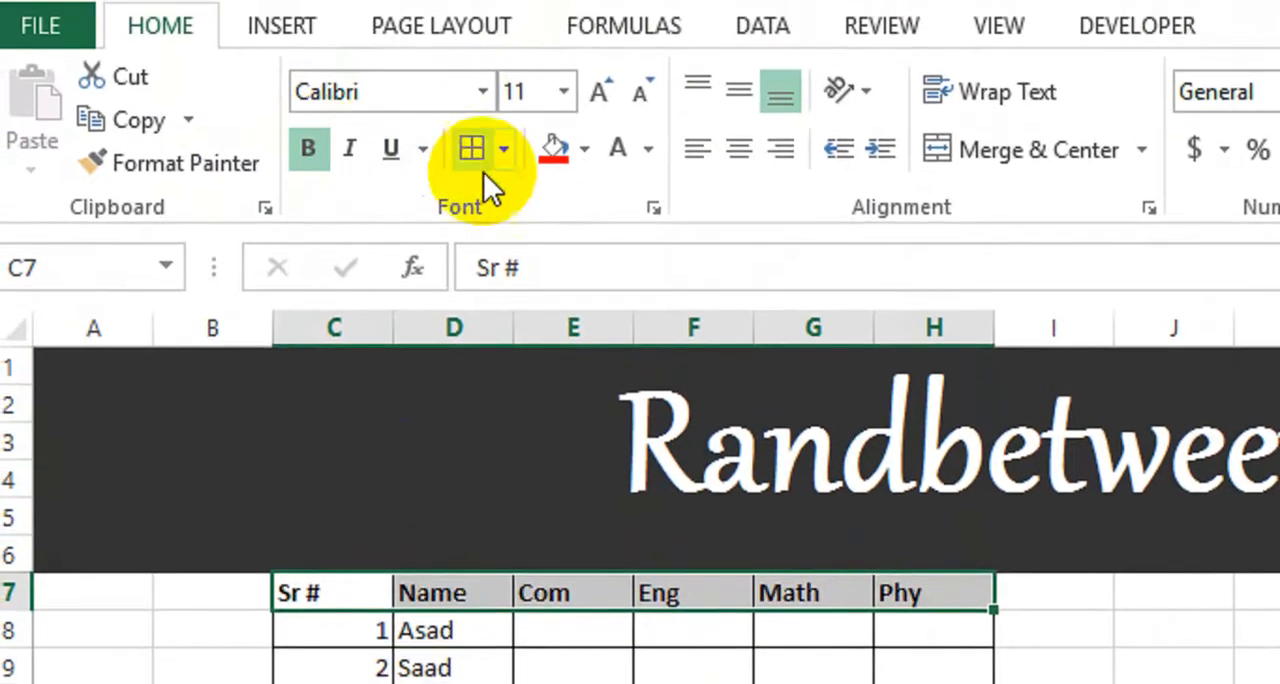
click(553, 152)
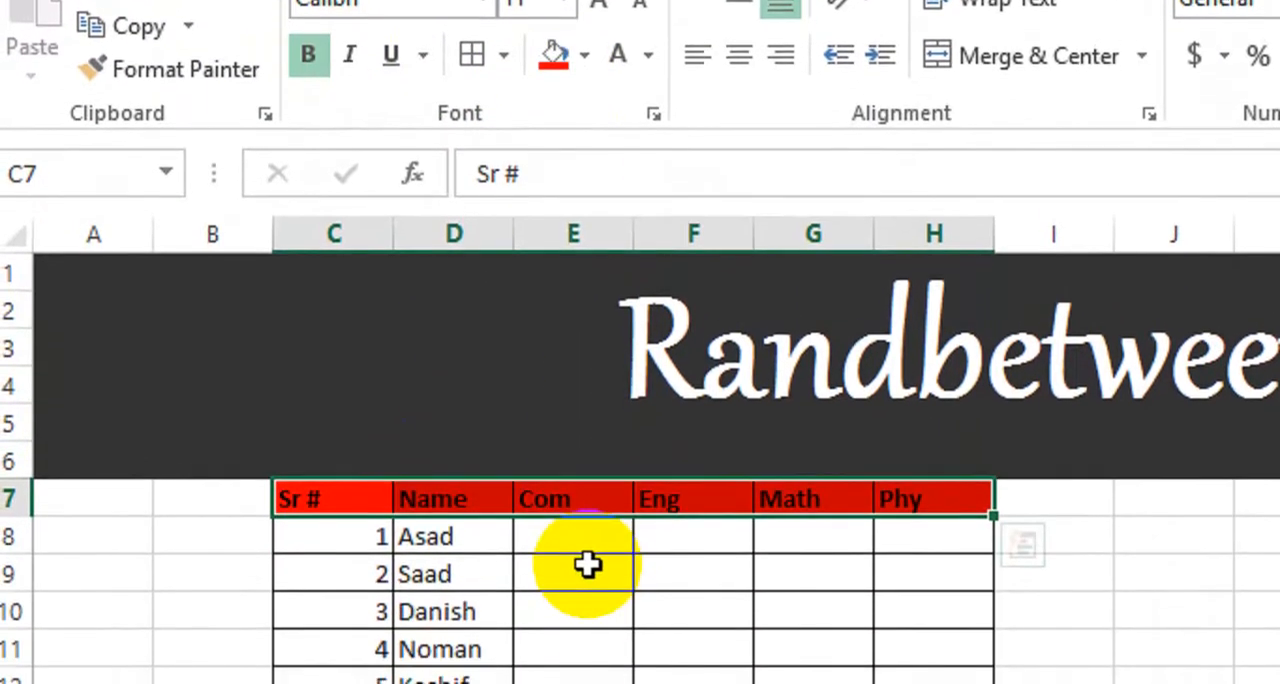
click(578, 660)
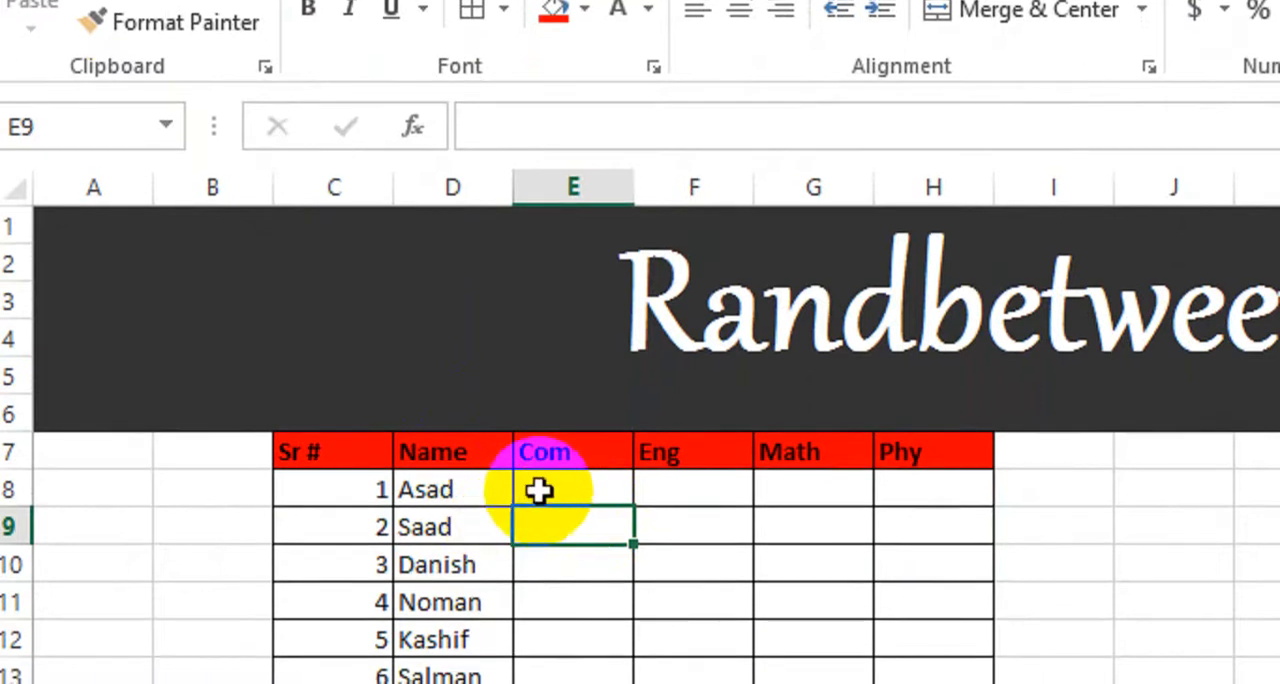
Step: Enter the formula =RANDBETWEEN(27,90) in E8, the first student's Com mark
drag(540, 490, 884, 683)
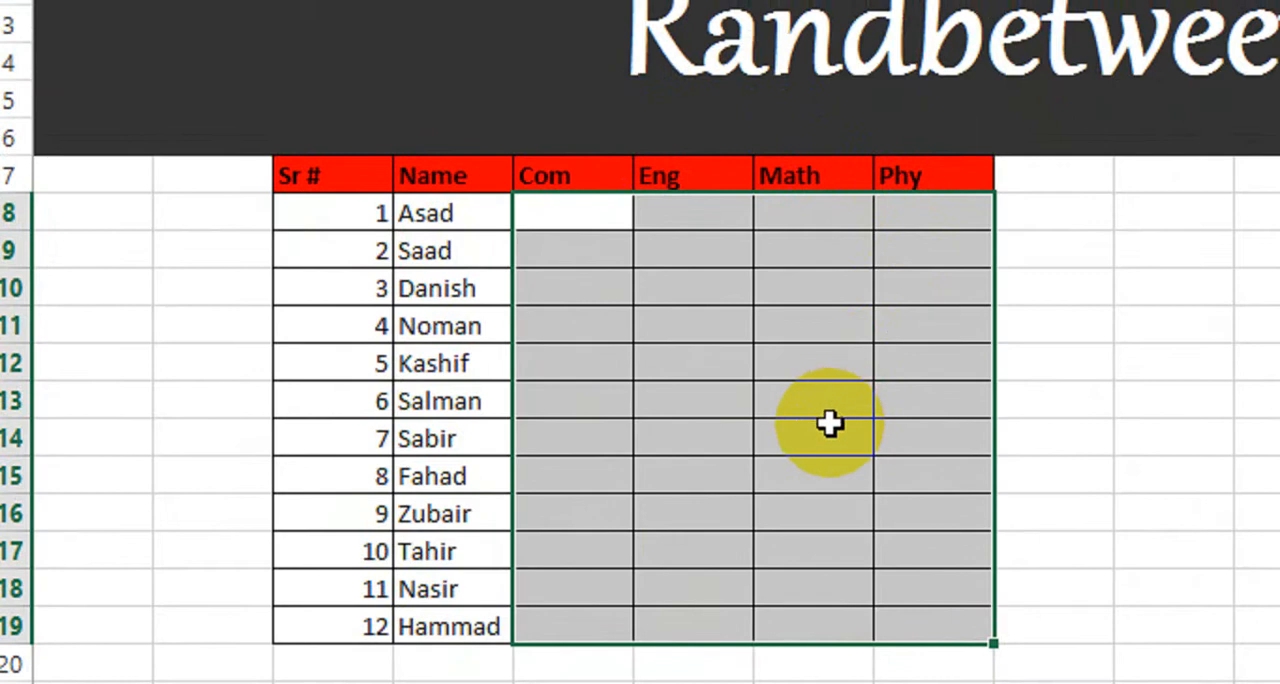
click(586, 207)
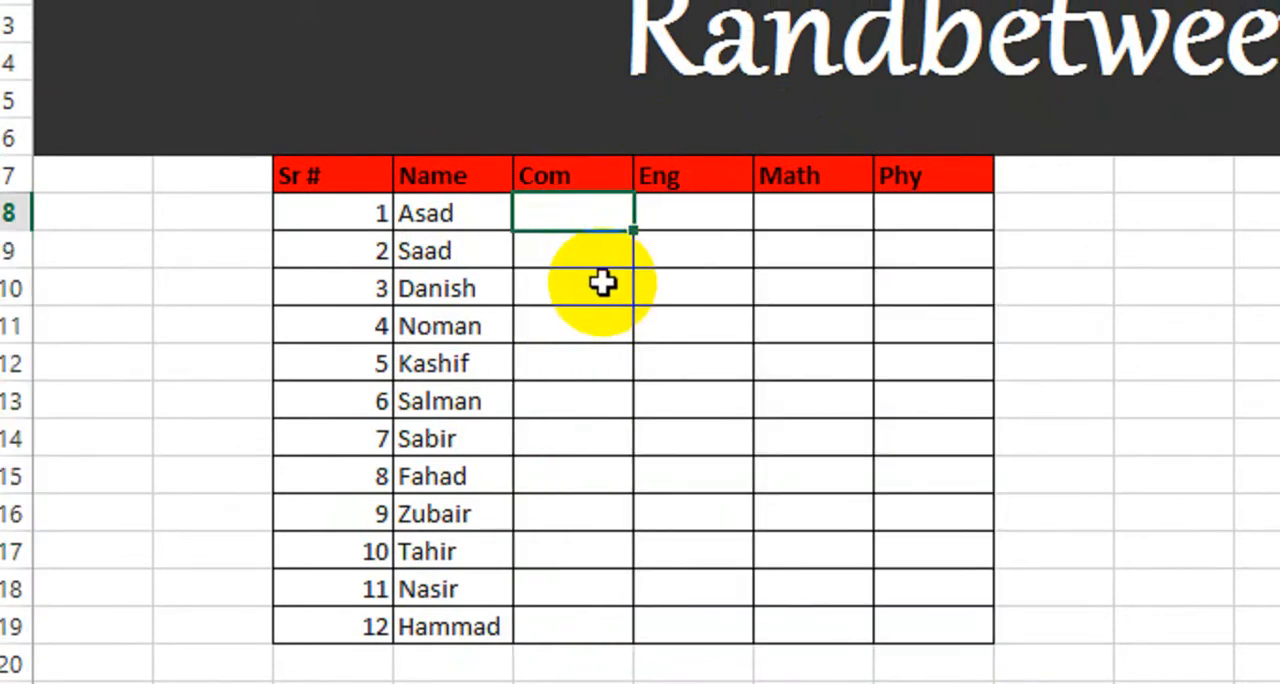
text(=Rand)
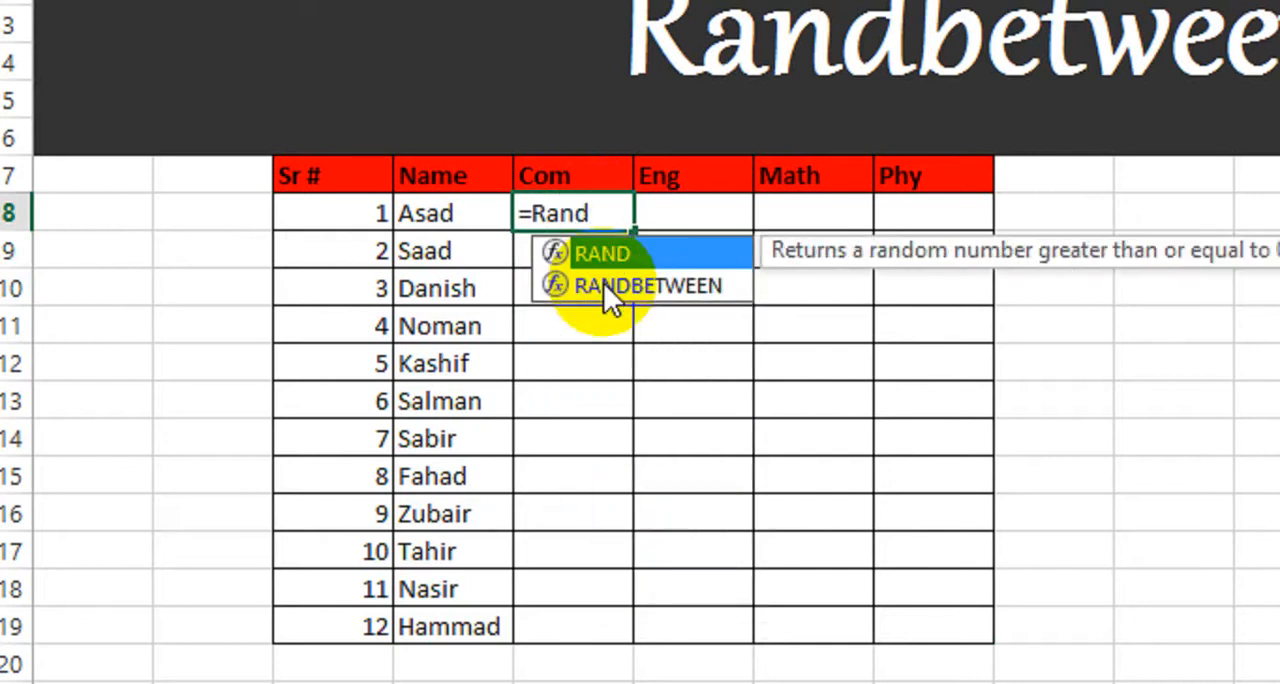
key(Down)
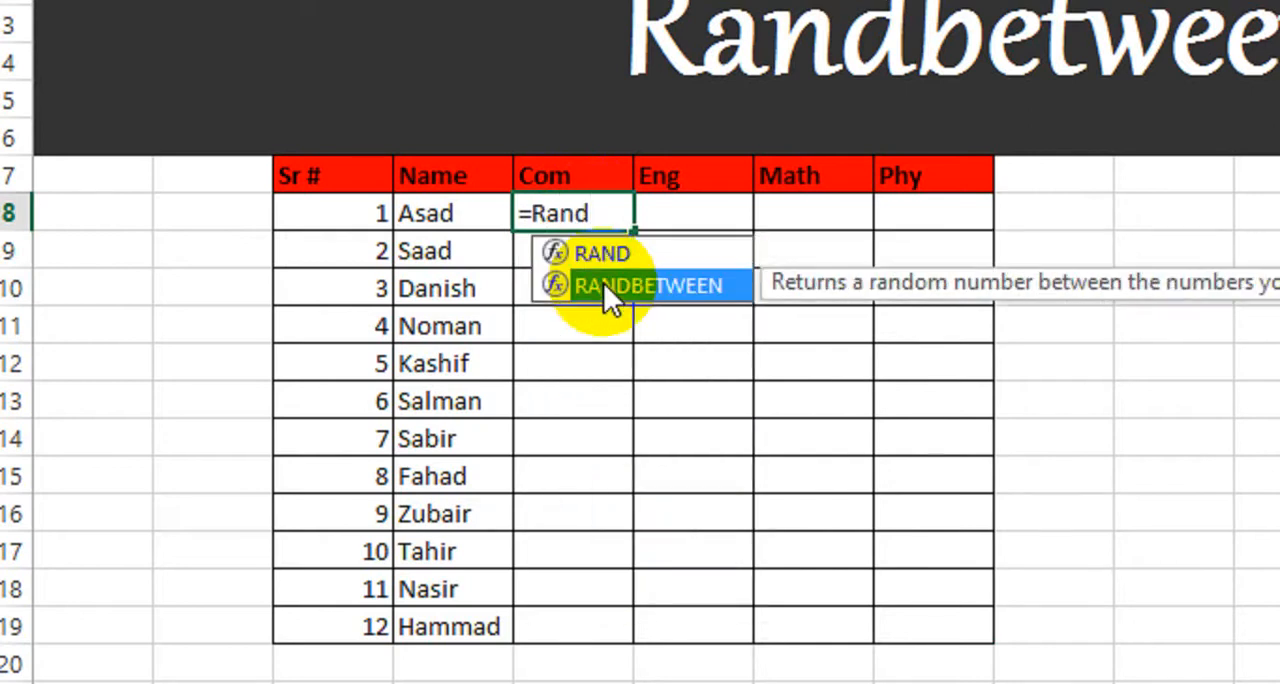
double_click(605, 283)
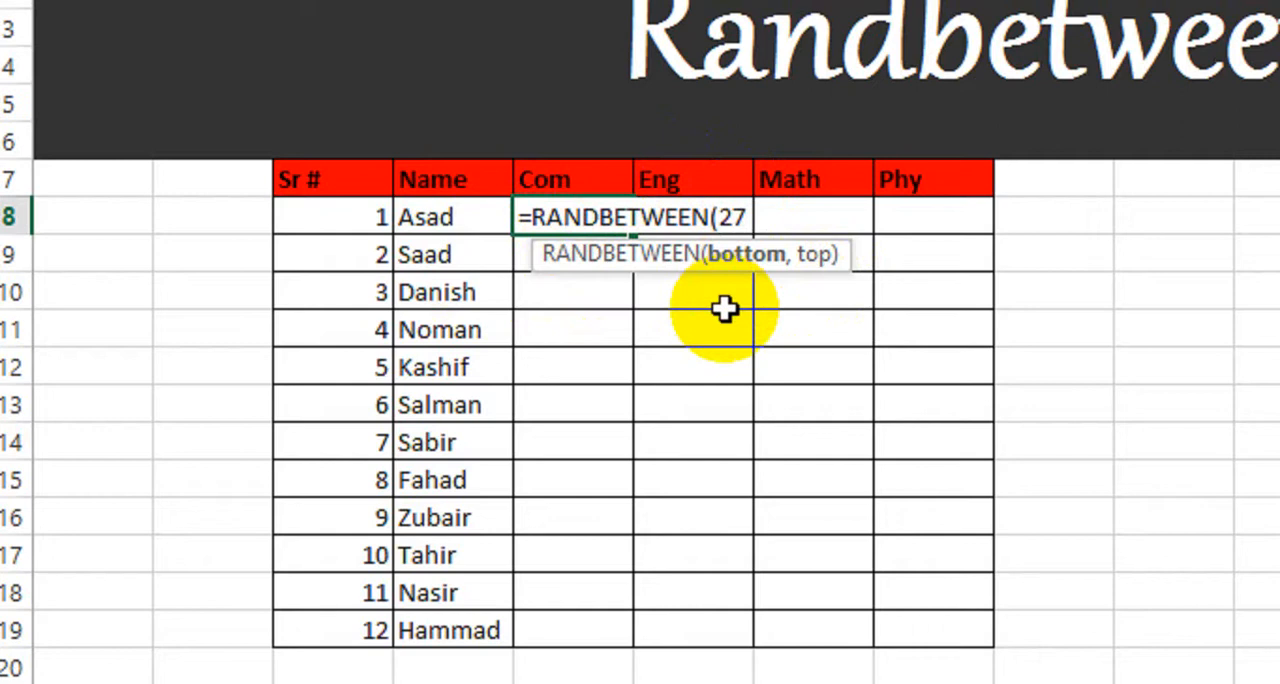
text(,90)
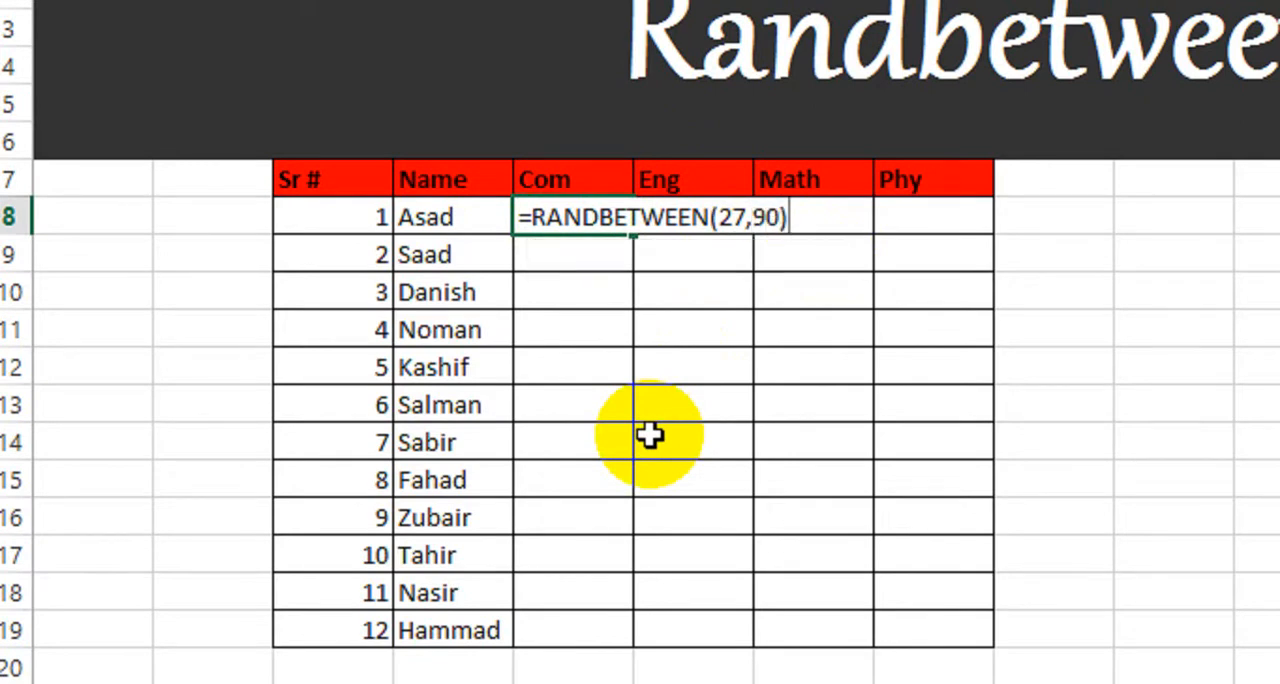
key(Return)
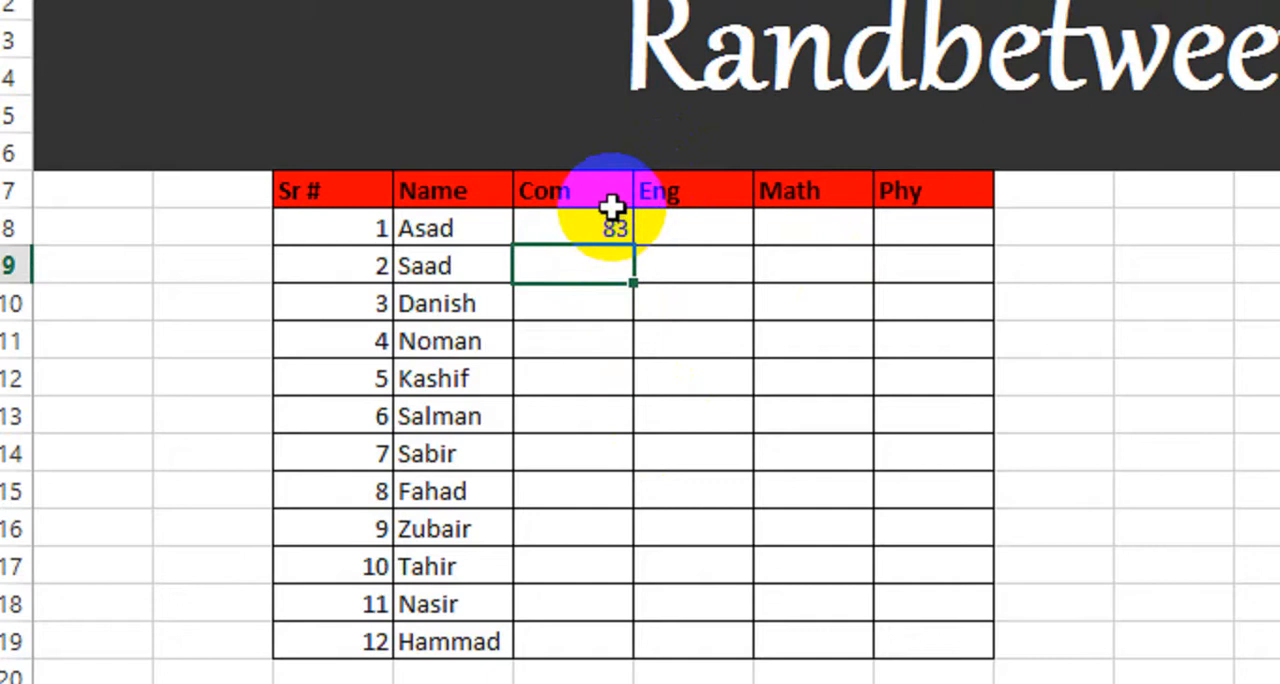
Step: Look through the Com column's mark cells from E8 down to E19
click(580, 231)
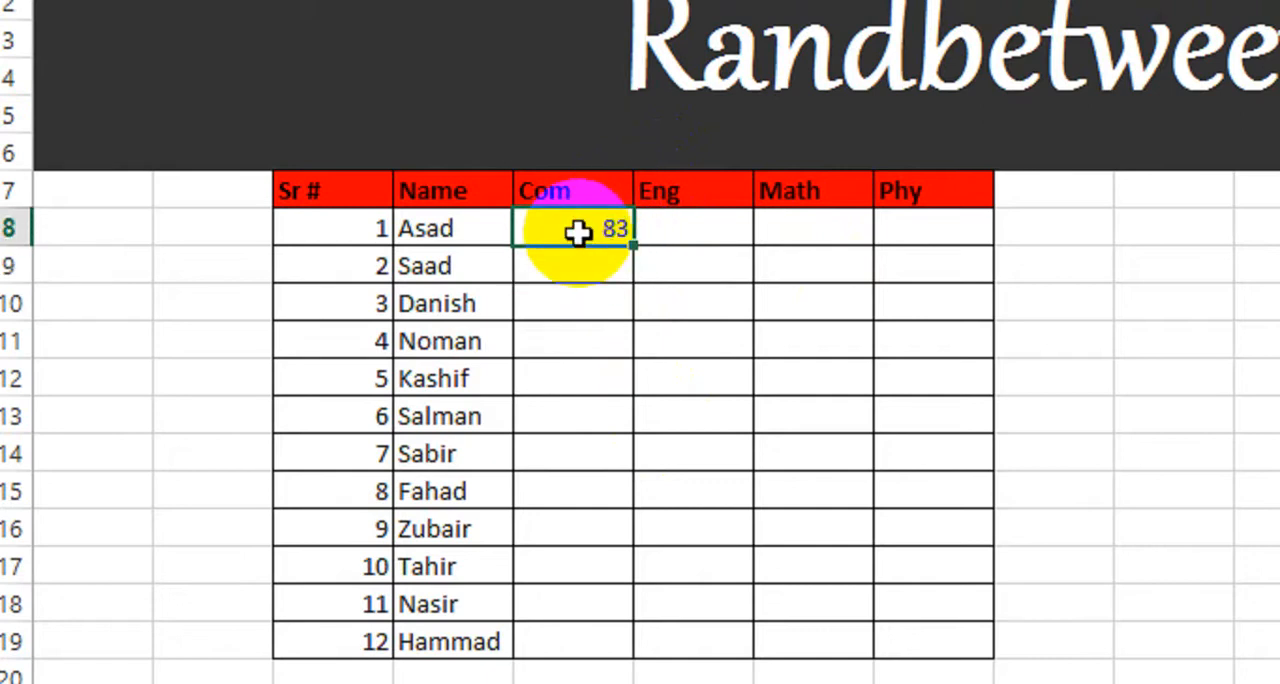
click(579, 268)
click(580, 305)
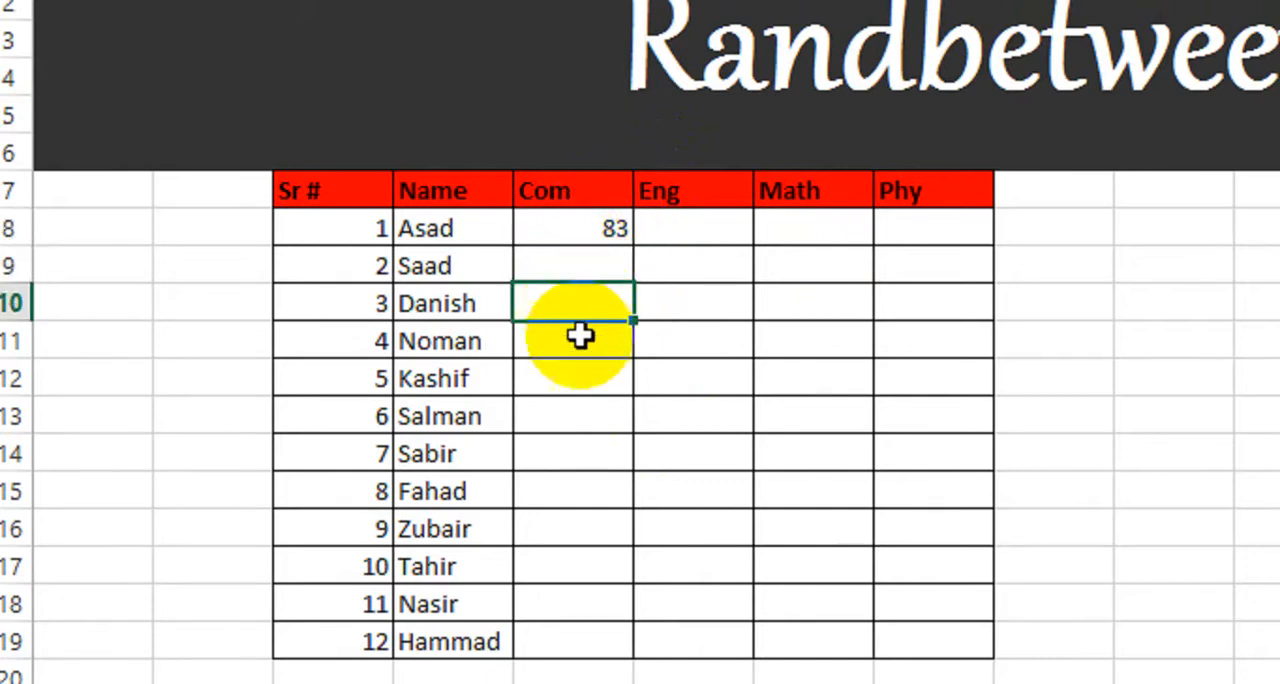
click(582, 345)
click(580, 378)
click(594, 447)
click(607, 424)
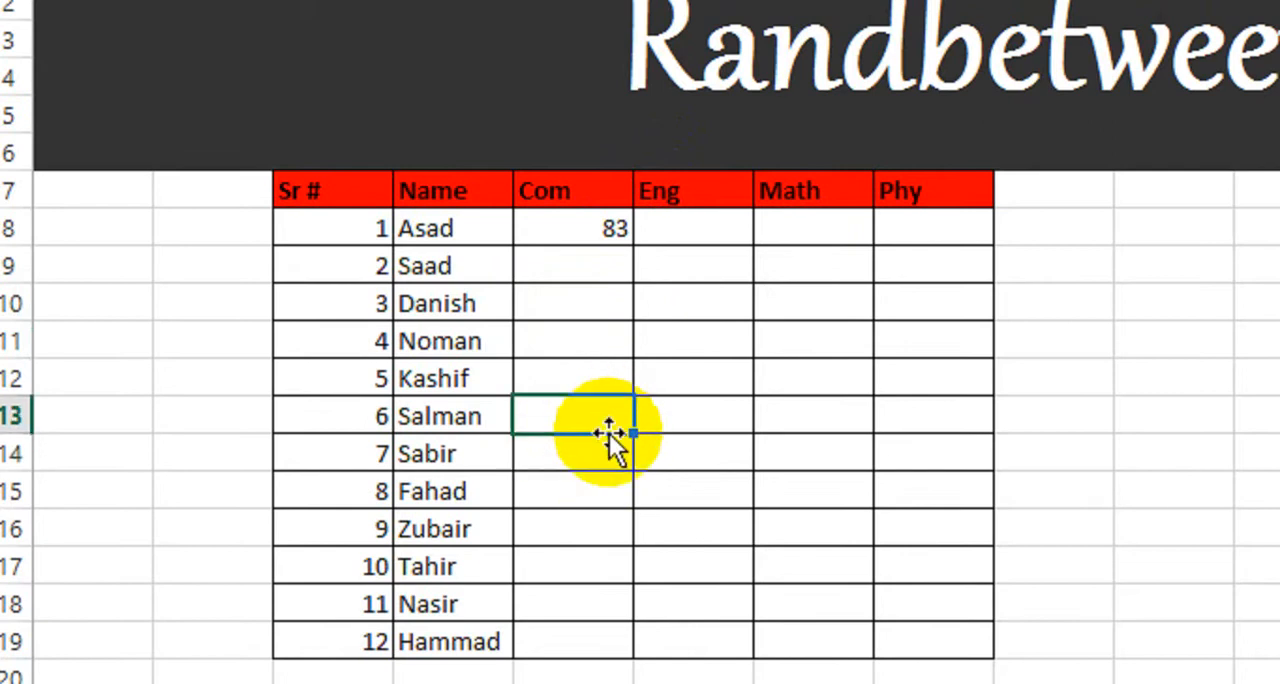
click(601, 460)
click(595, 490)
click(581, 563)
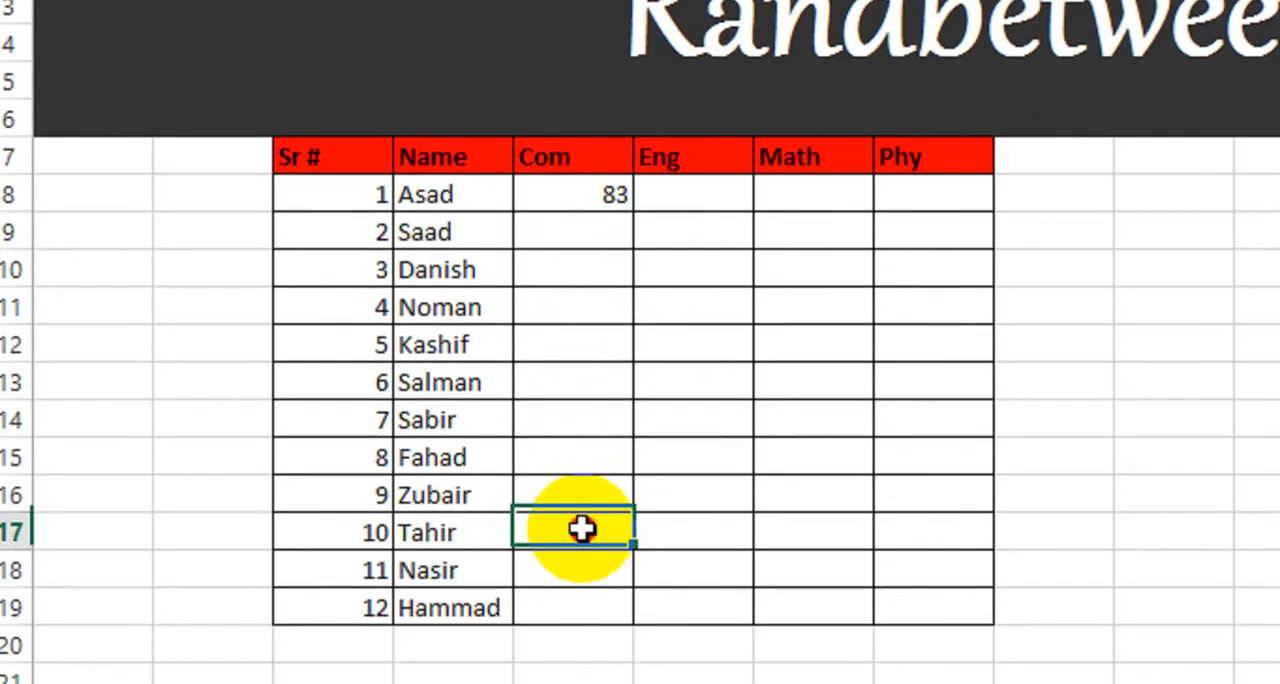
click(582, 598)
click(579, 563)
Step: Fill all the marks cells from E8 to H19 at once with the formula =RANDBETWEEN(27,90)
click(594, 166)
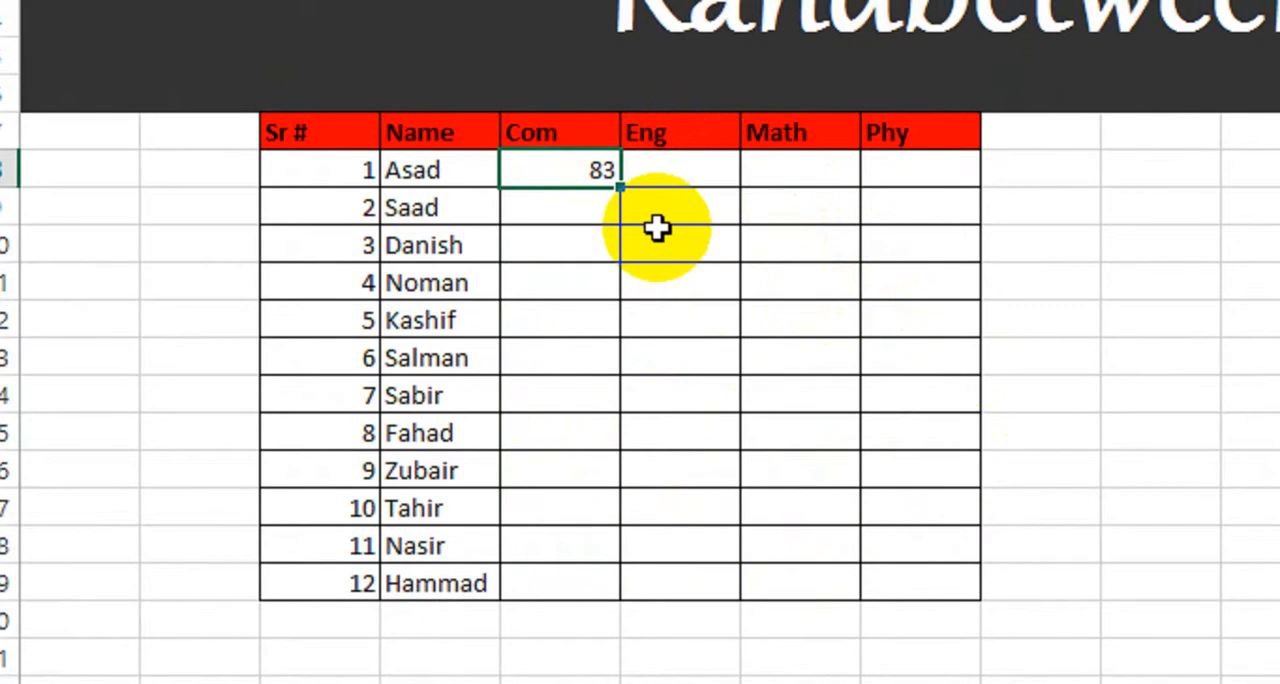
drag(563, 171, 883, 600)
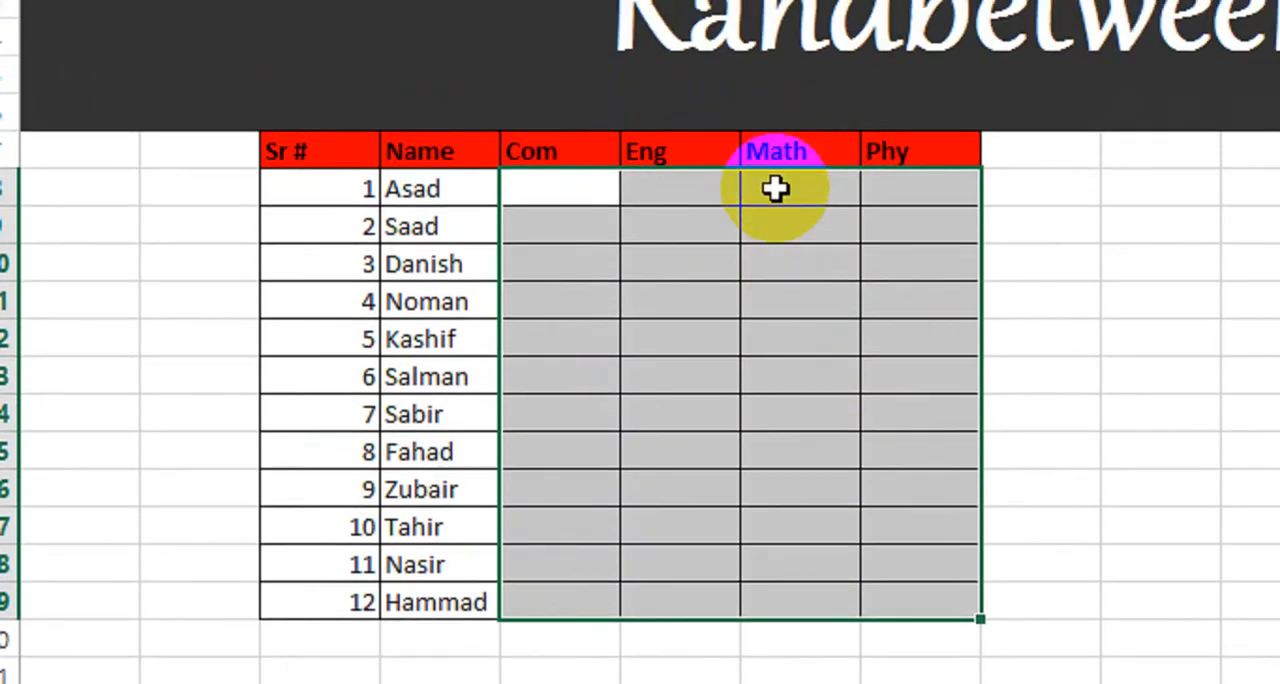
text(=rand)
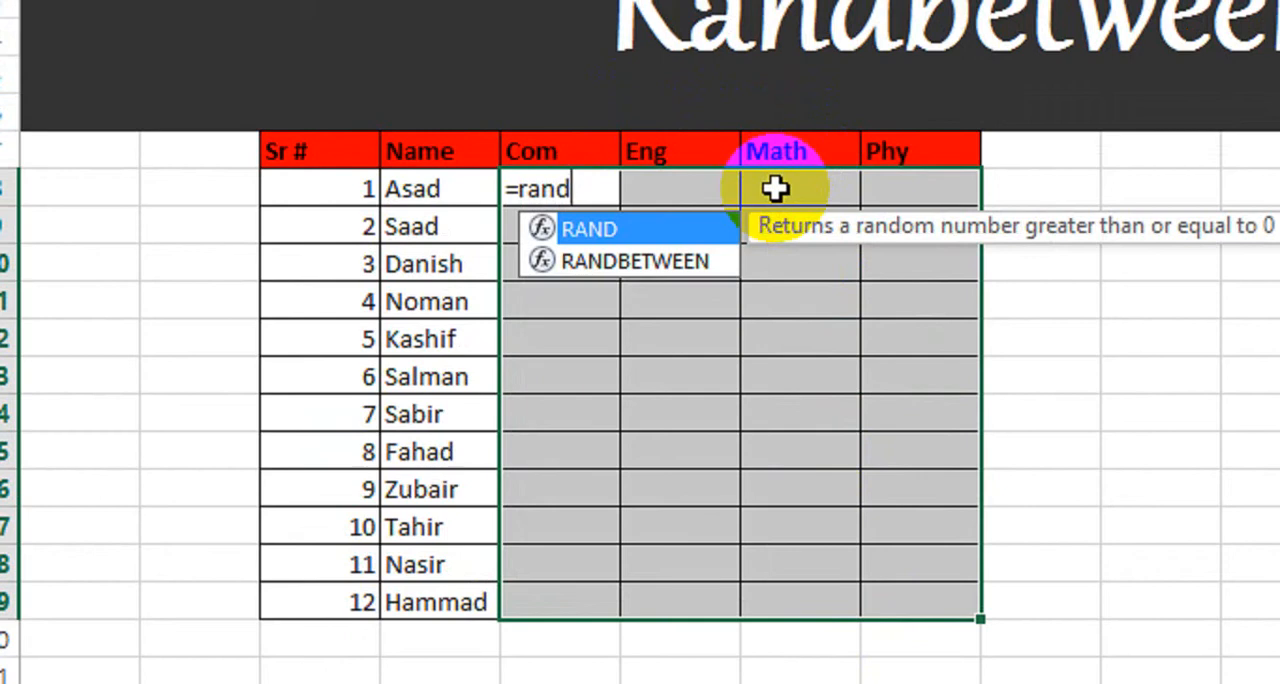
key(Down)
key(Tab)
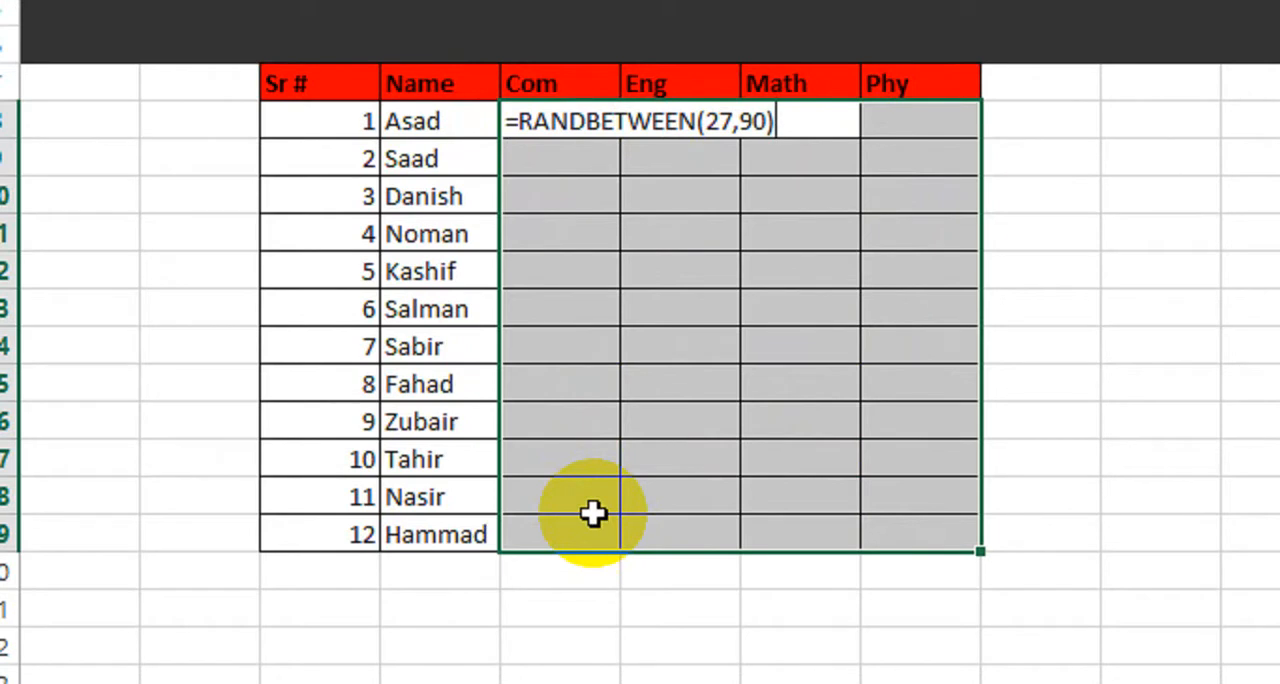
key(ctrl+Return)
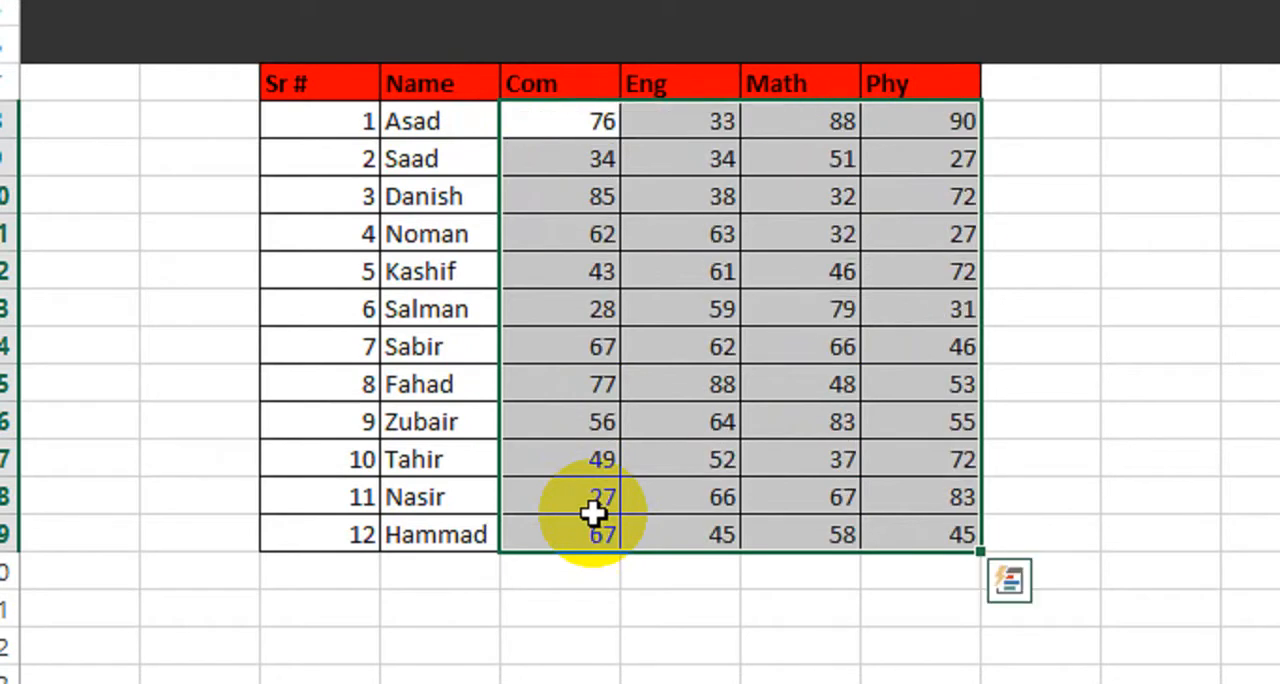
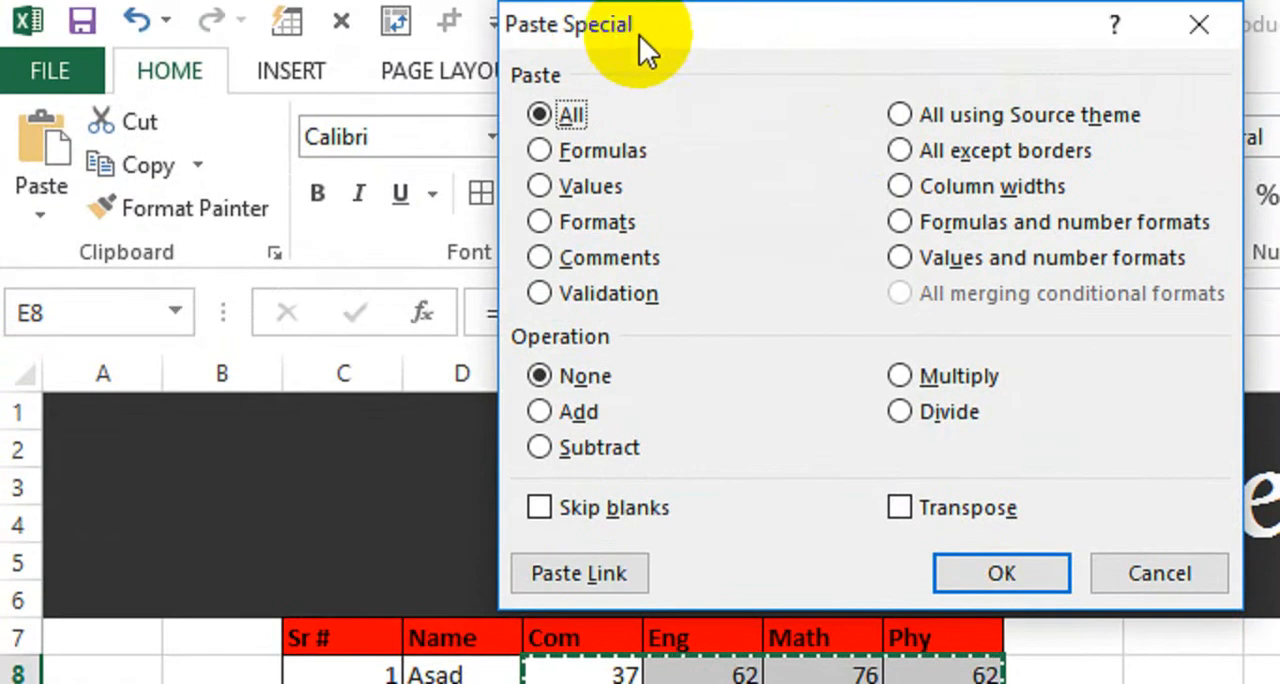
Step: Replace the copied random formulas in the marks cells E8 to H19 with their fixed values using Paste Special
drag(707, 13, 829, 148)
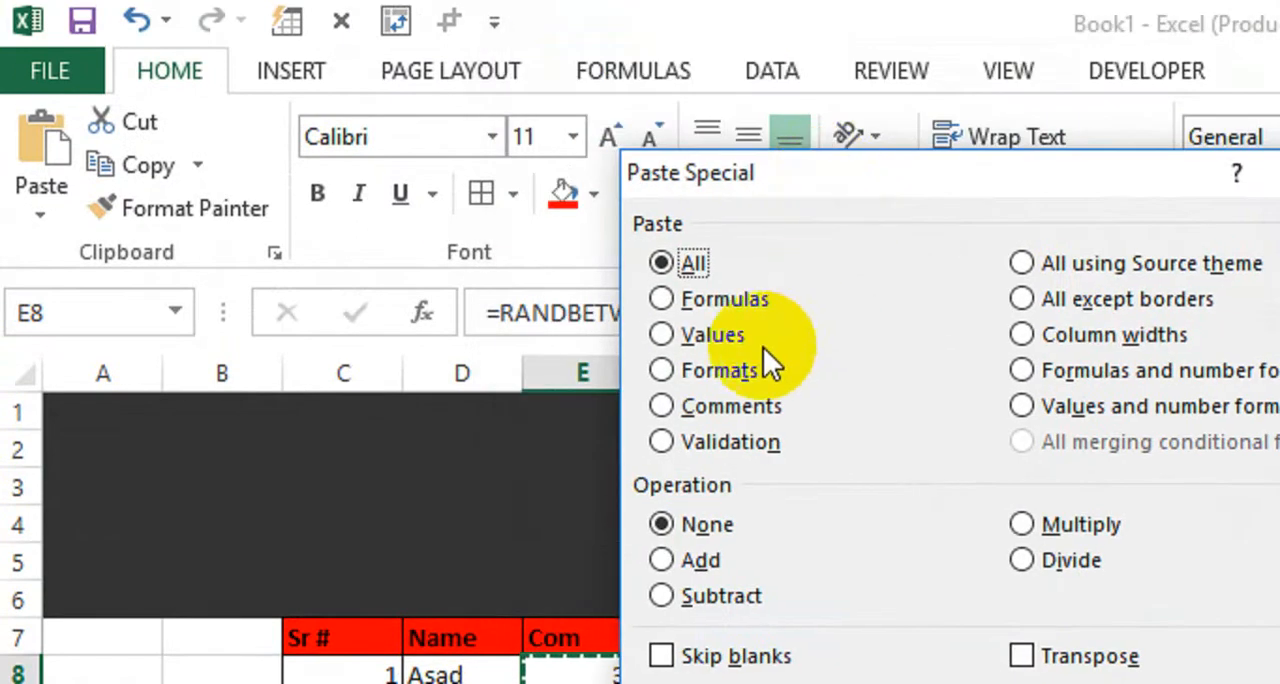
click(682, 337)
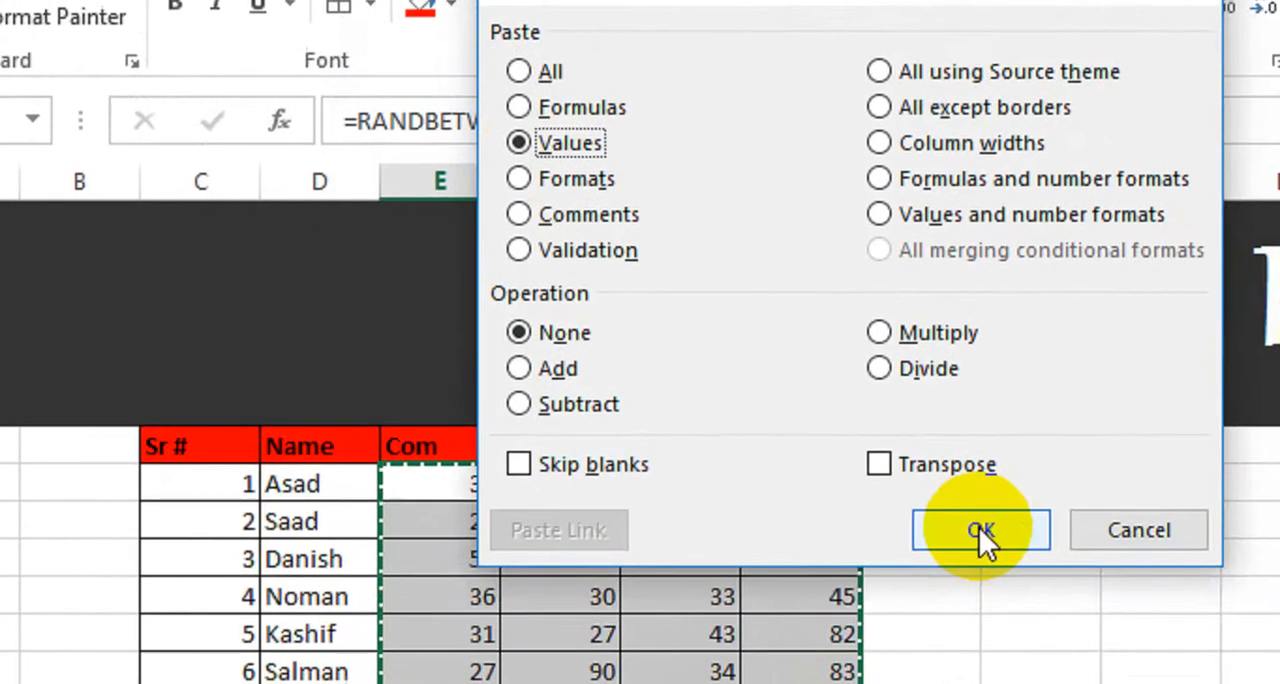
click(1107, 683)
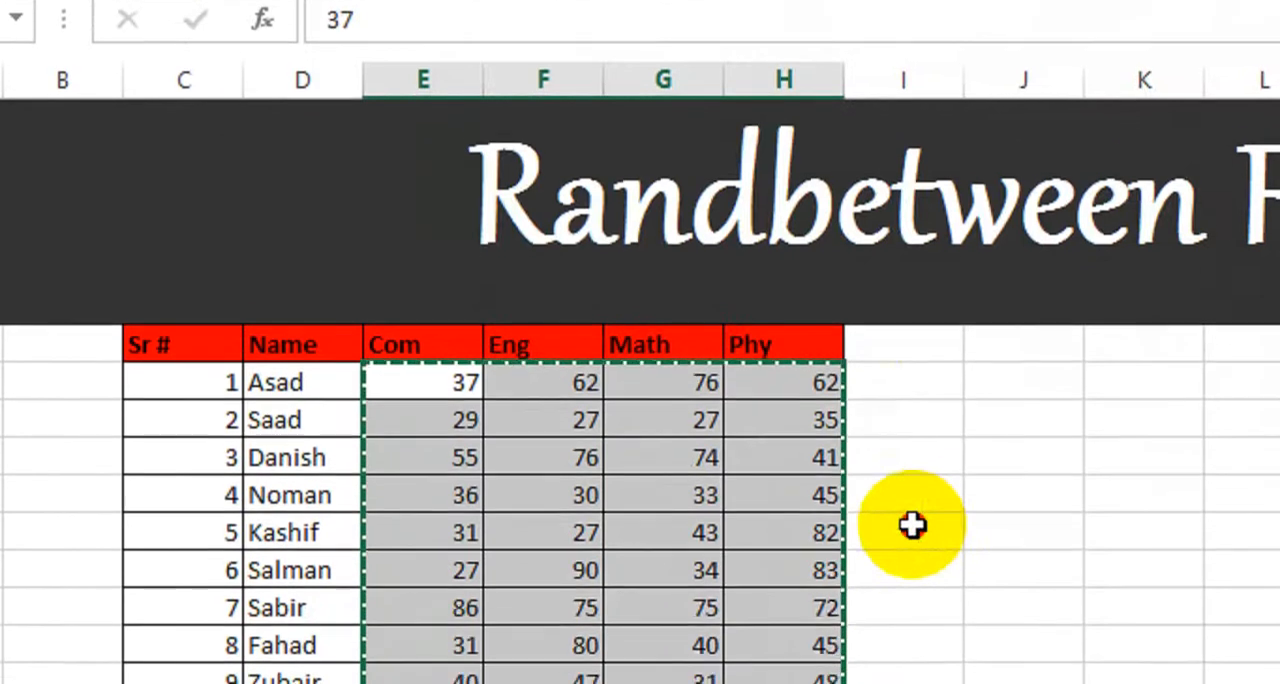
double_click(914, 615)
click(905, 680)
Step: Test that the marks stay fixed by entering 56 in I11 and kjk in I12, and delete both test entries
click(899, 447)
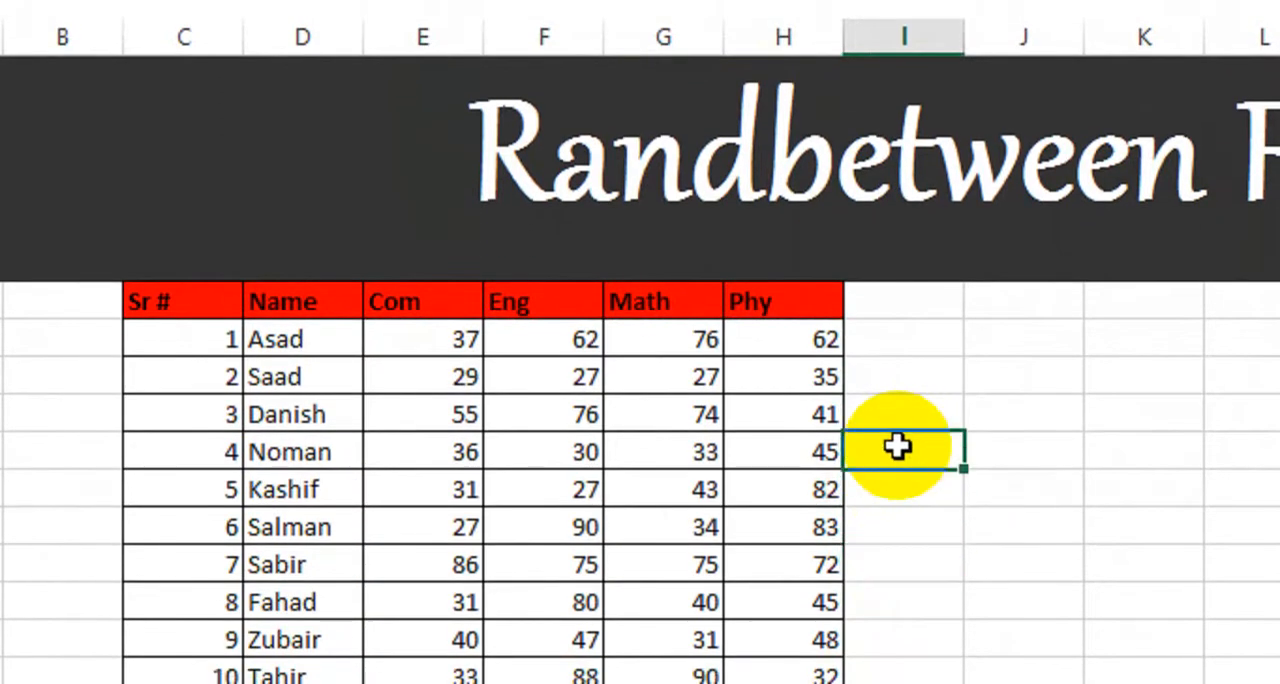
text(56)
key(Return)
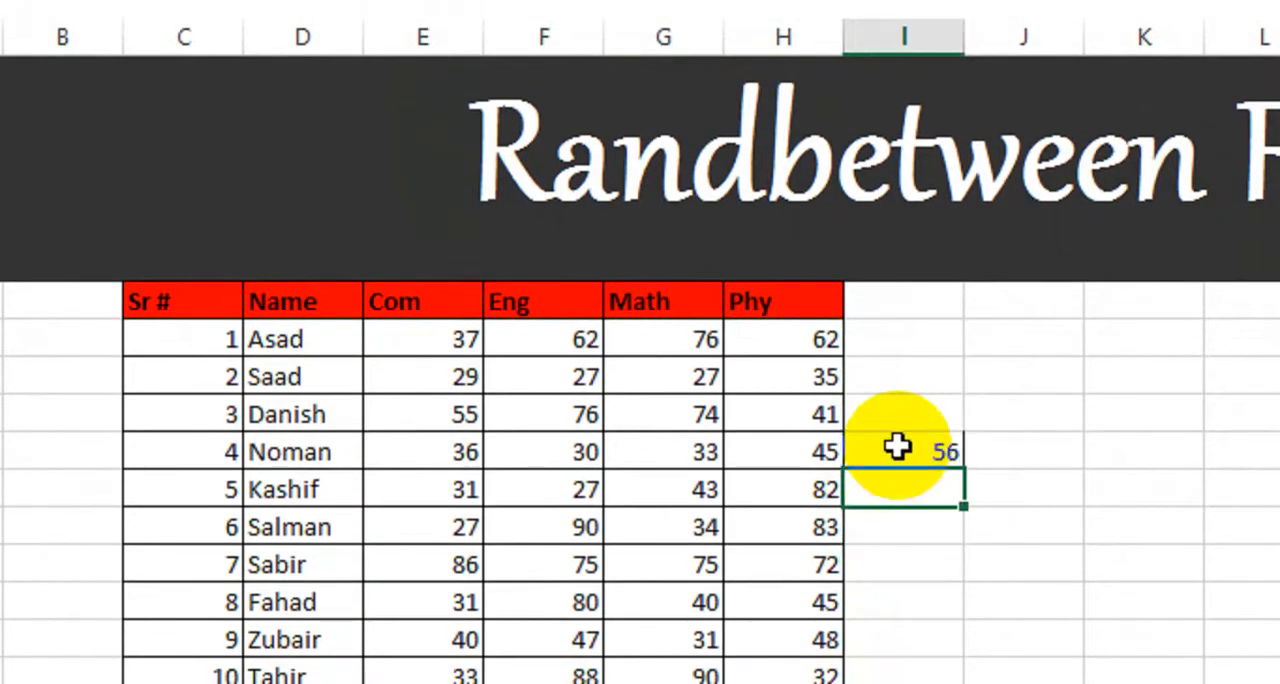
key(Return)
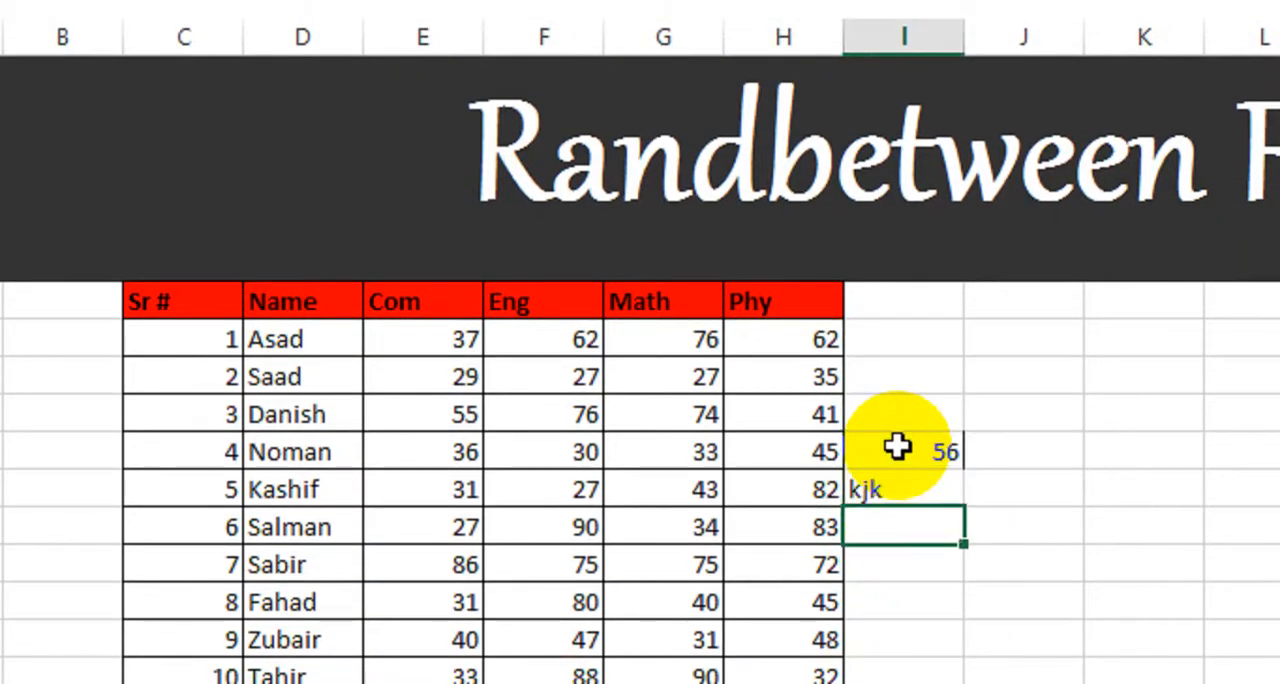
drag(1023, 431, 910, 529)
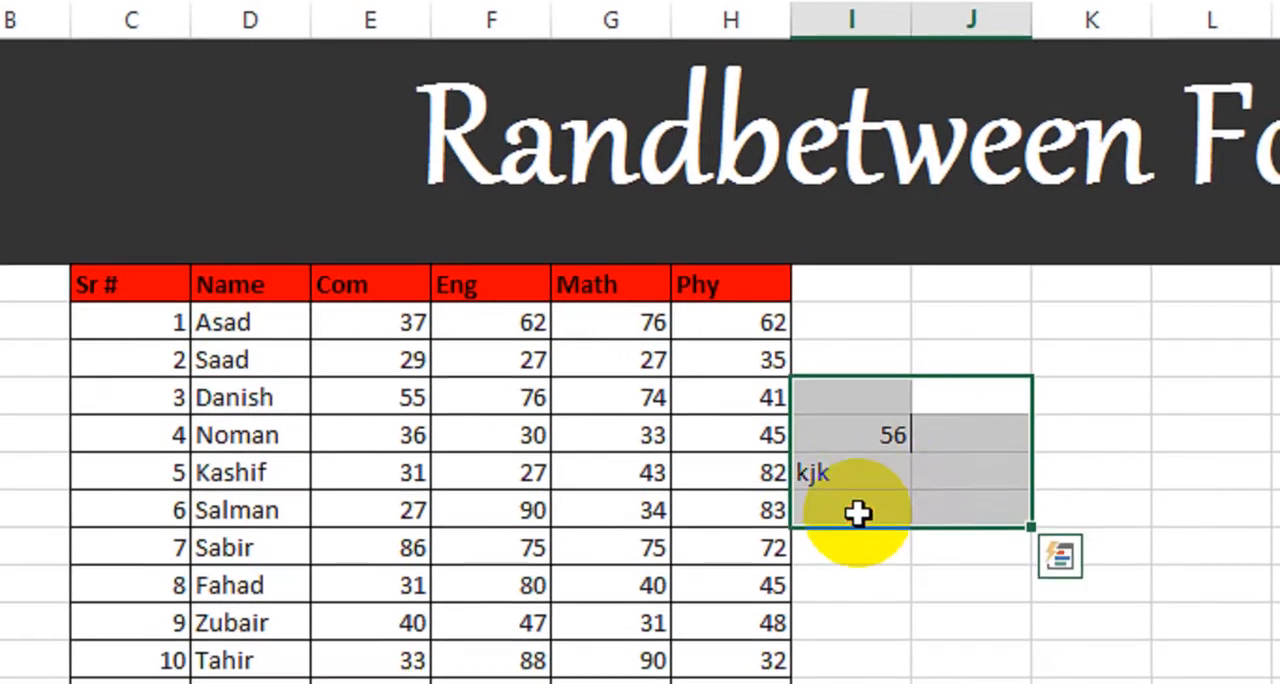
key(Delete)
click(858, 540)
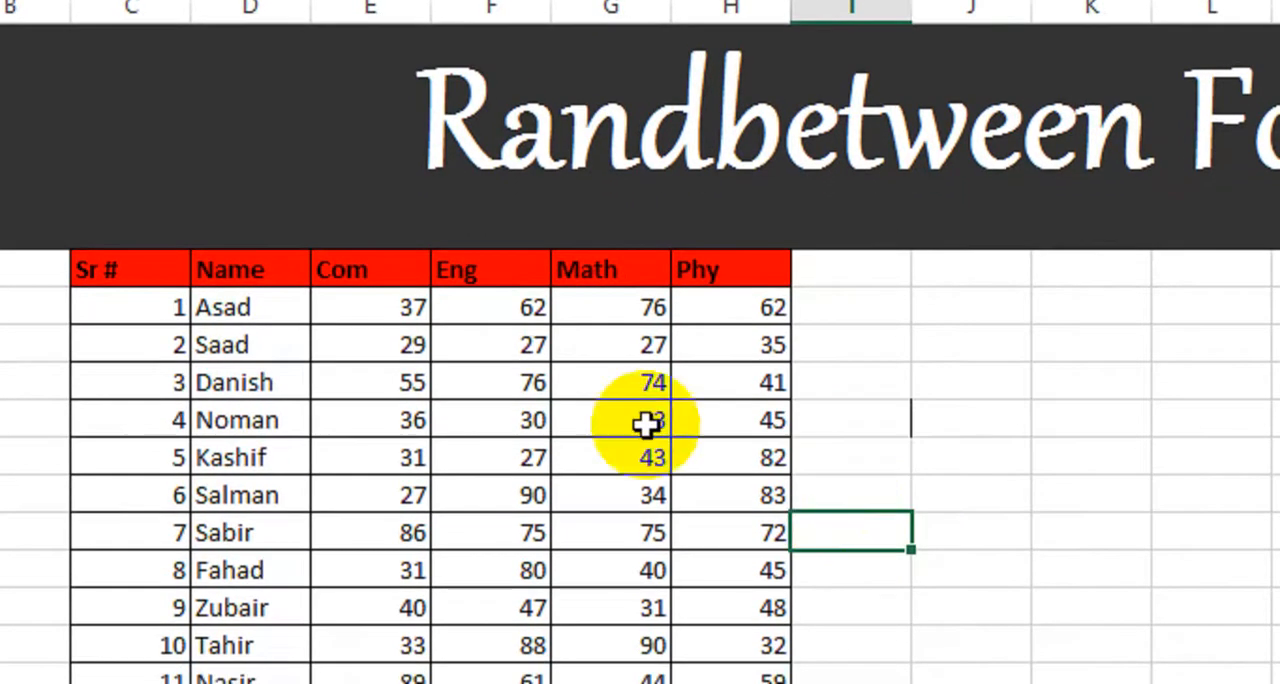
Step: Clear the stray border line between cells I11 and J11 beside the marks table
click(906, 424)
drag(906, 408, 940, 410)
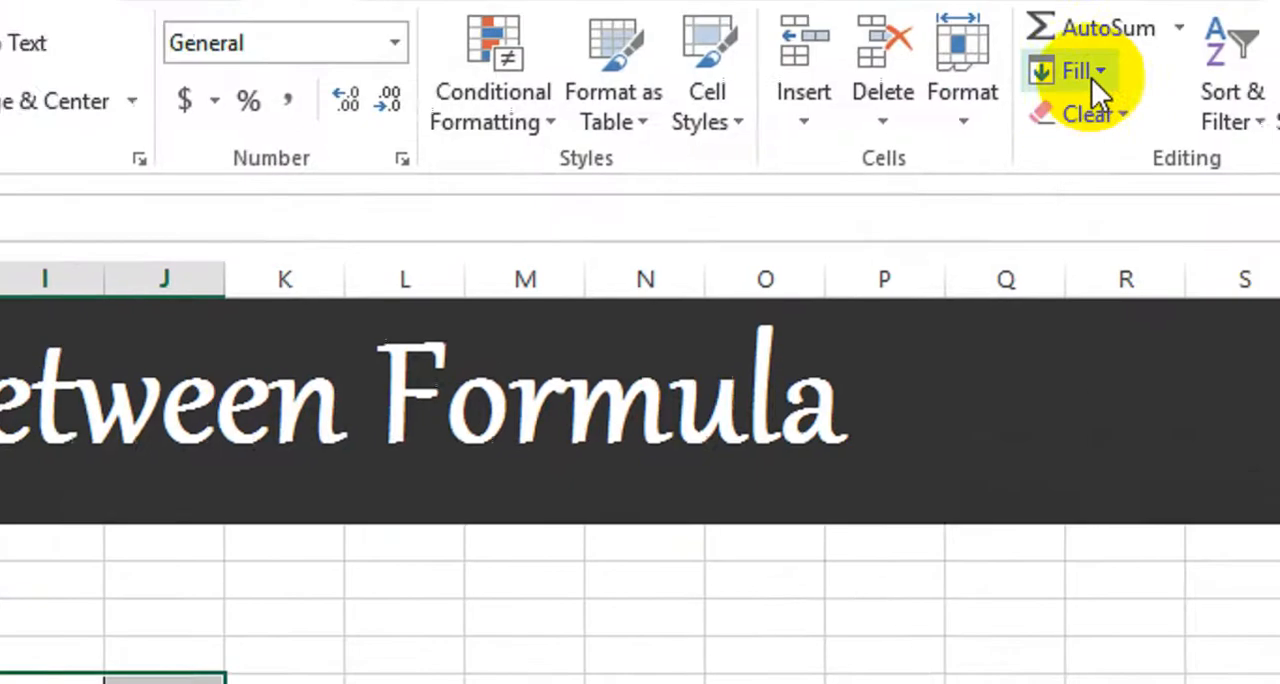
click(1082, 114)
click(659, 442)
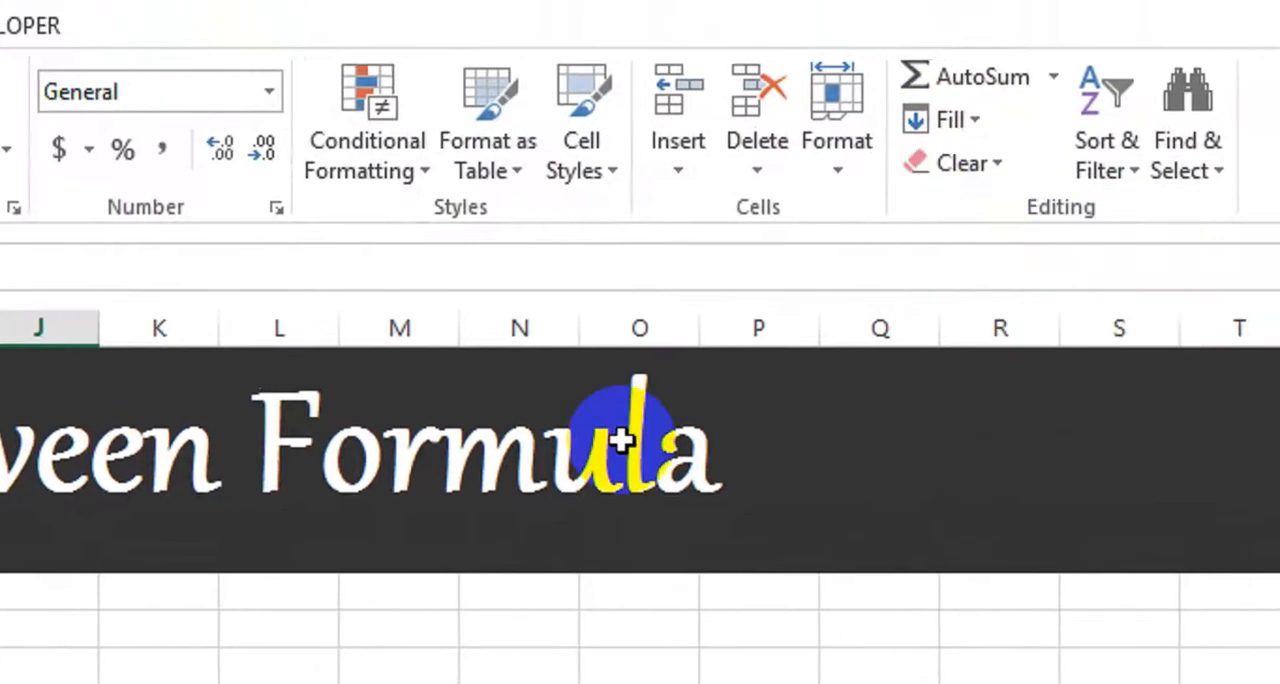
click(326, 600)
Step: Enter the heading Employee in K7 and fit column K's width to it
click(428, 406)
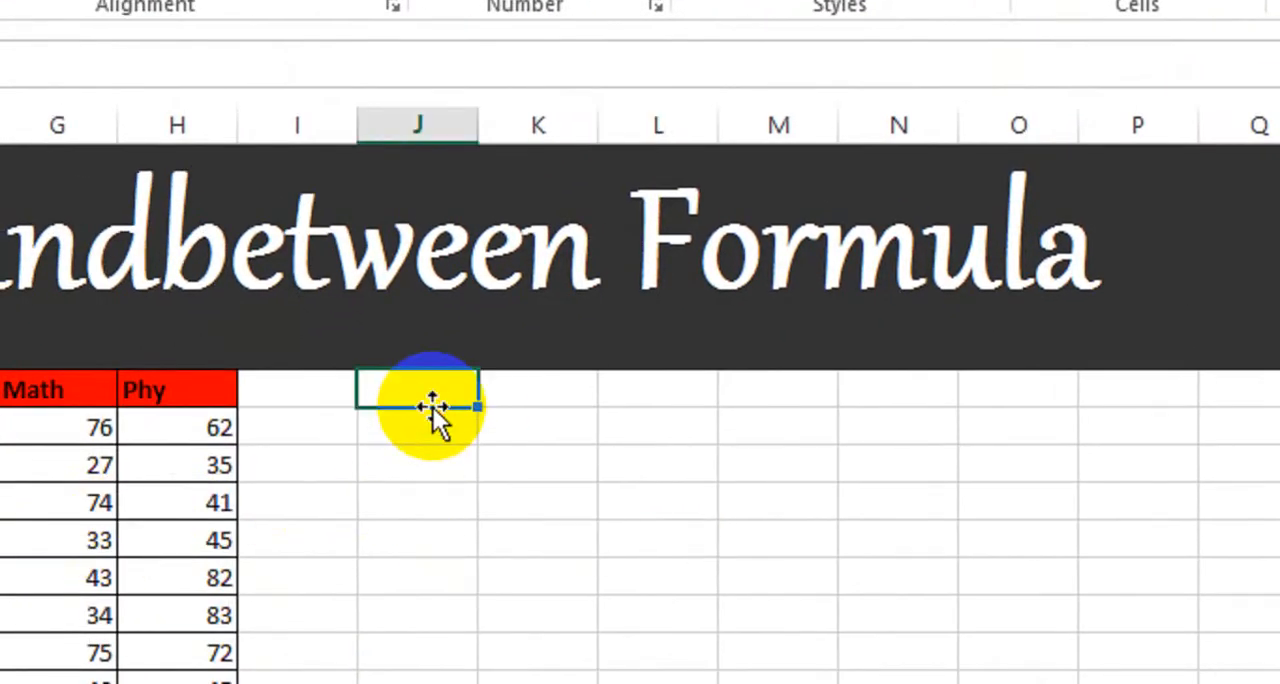
click(520, 410)
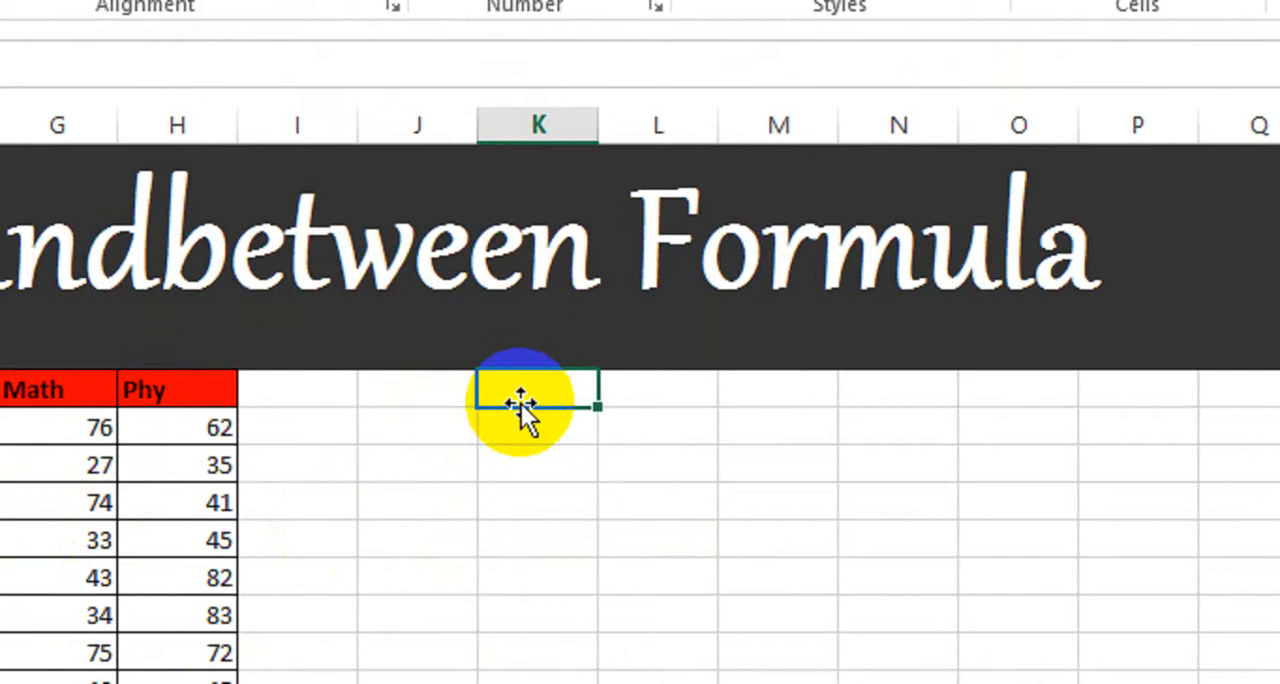
text(Employee)
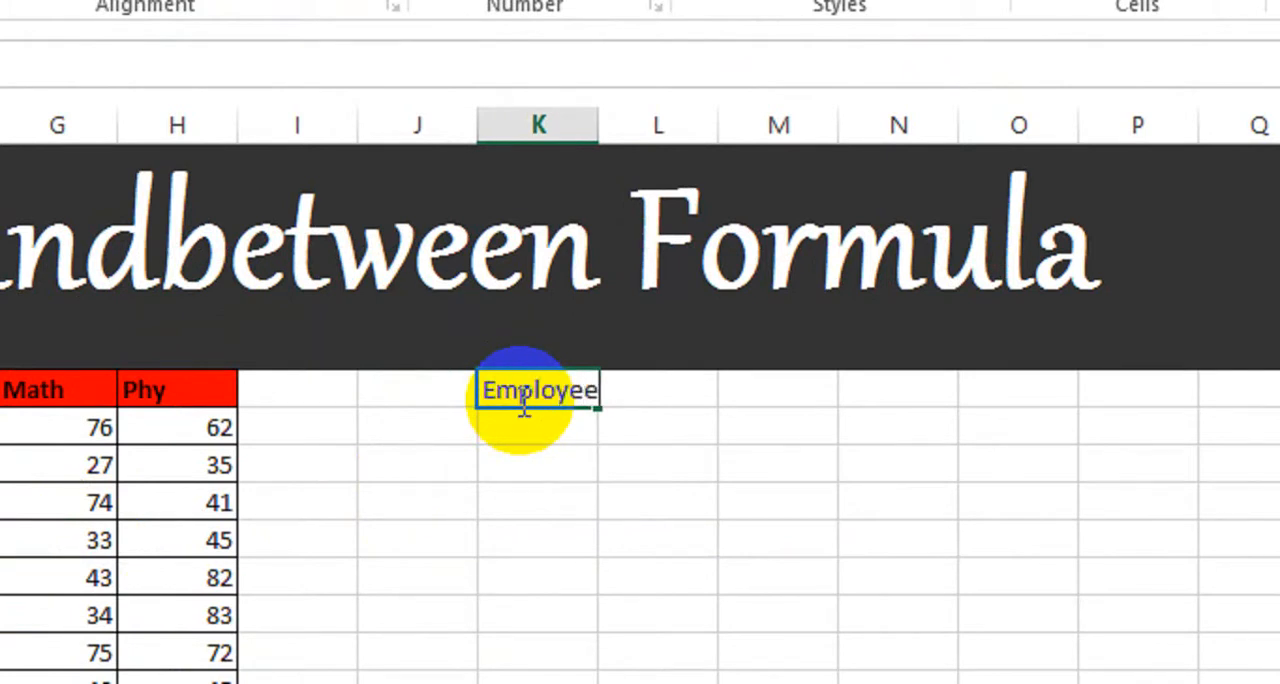
key(Tab)
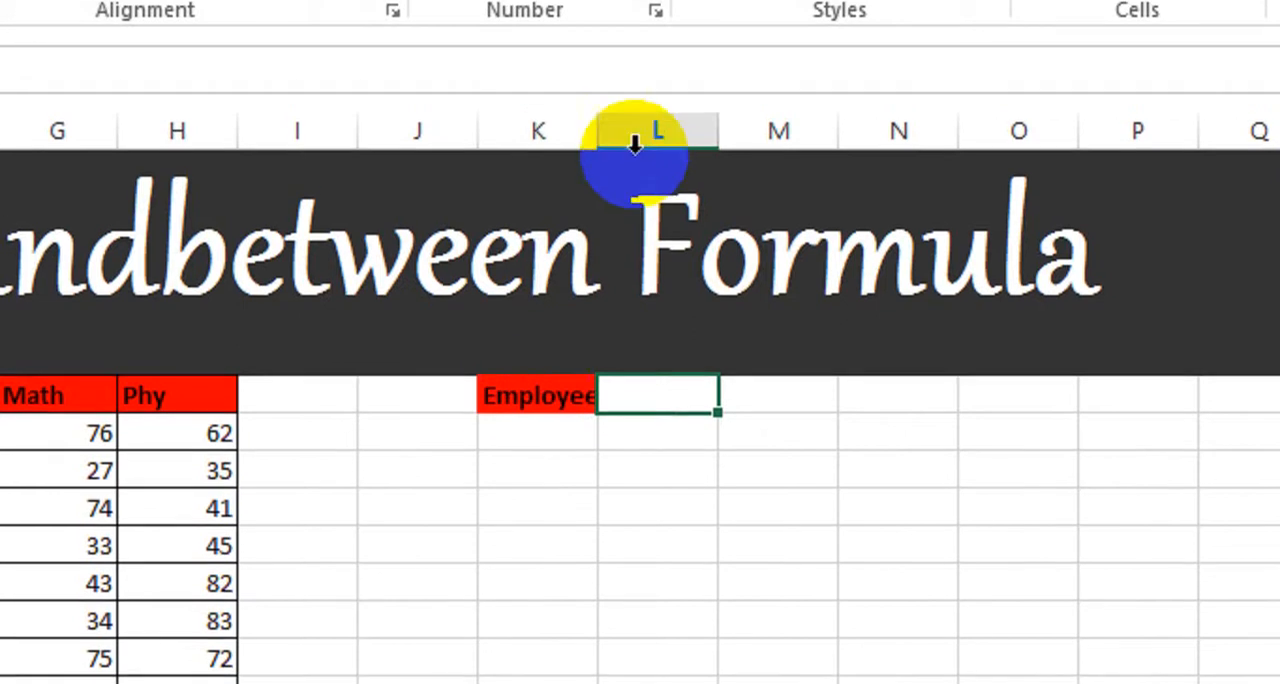
double_click(601, 130)
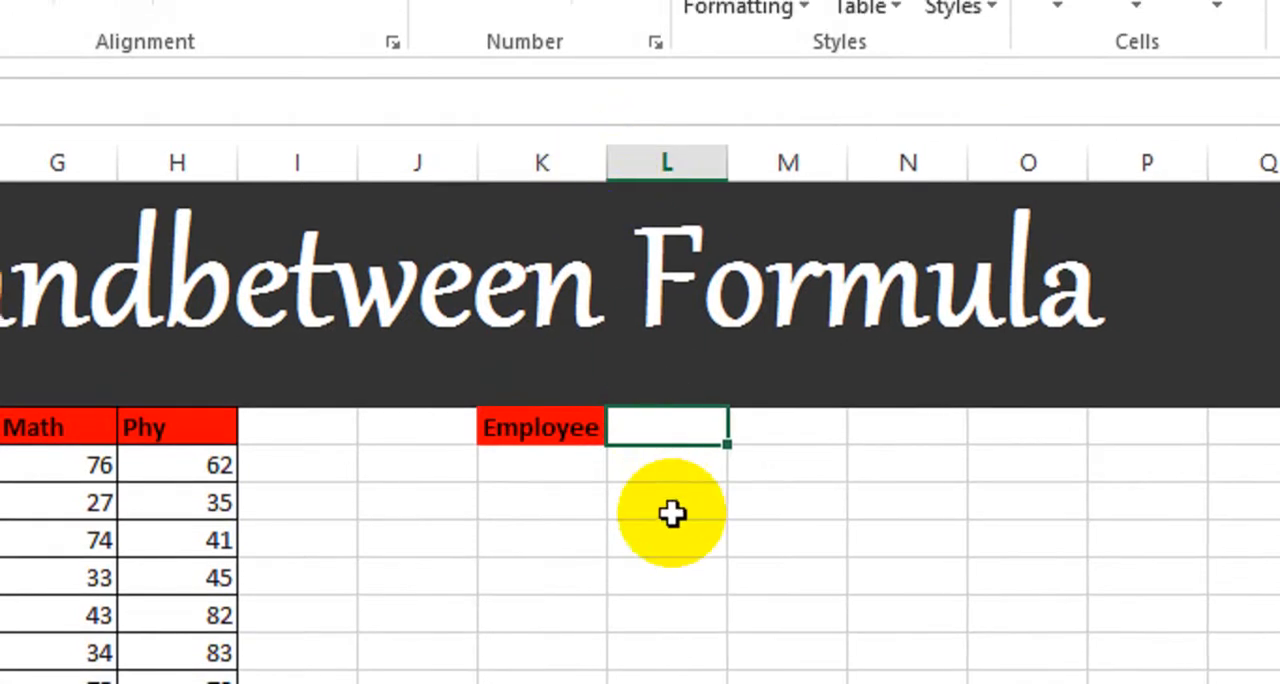
Step: Enter the headings Phn #, Salary, Per (%) and Due Date in cells L7 to O7
text(Phn)
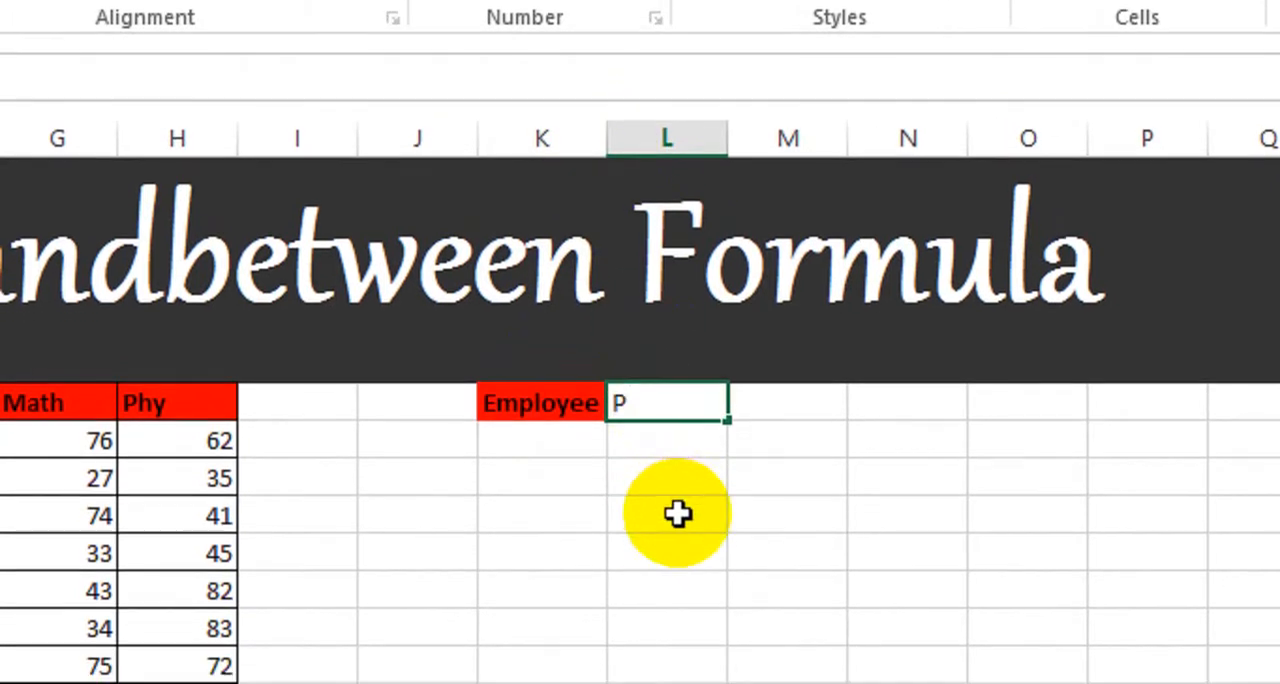
text( #)
key(Tab)
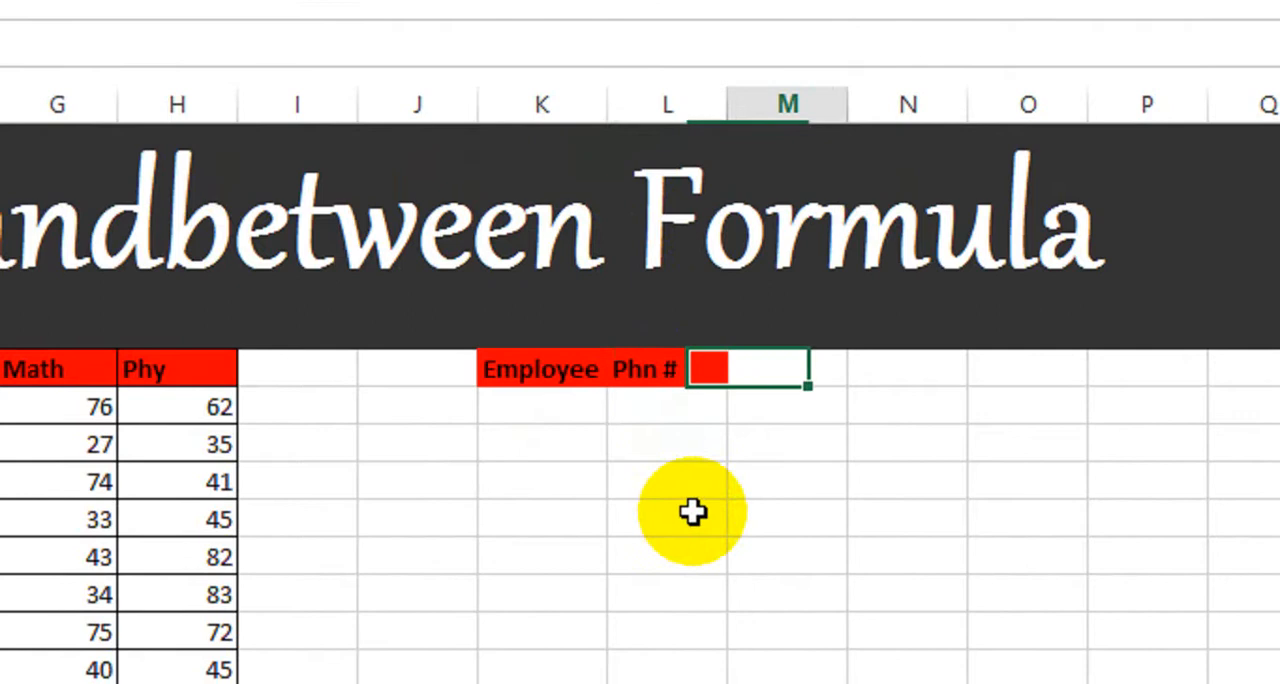
text(Sal)
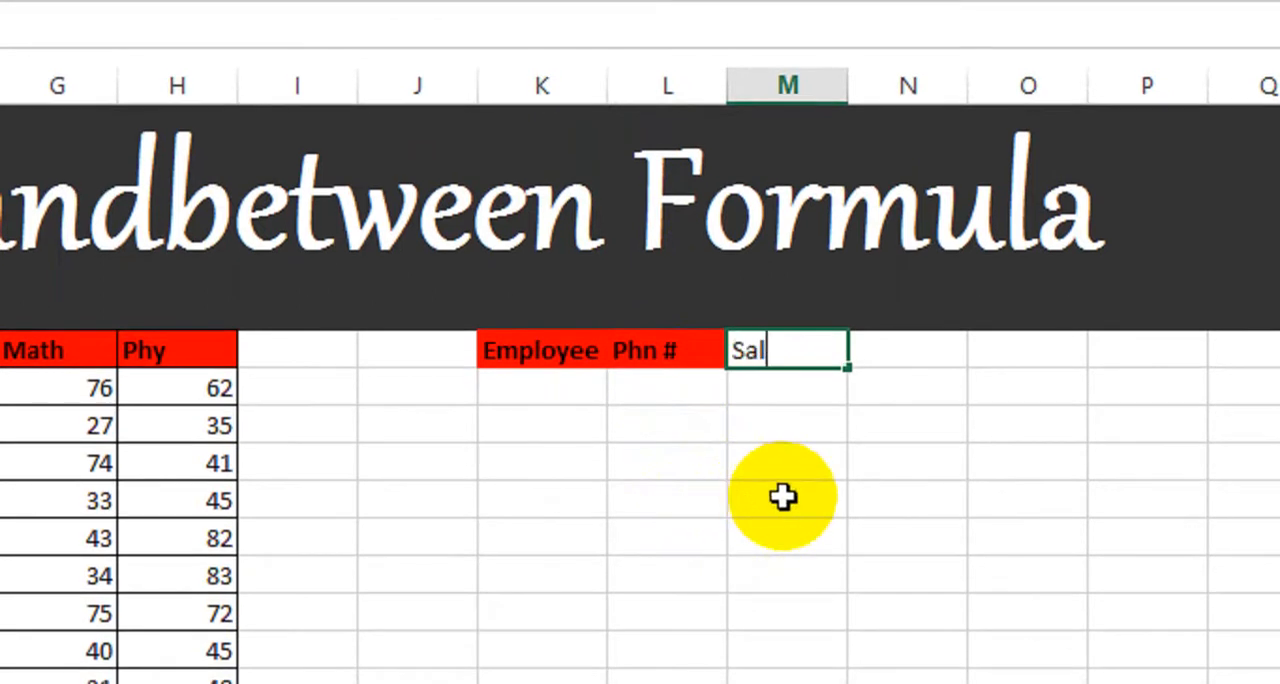
text(ary)
key(Tab)
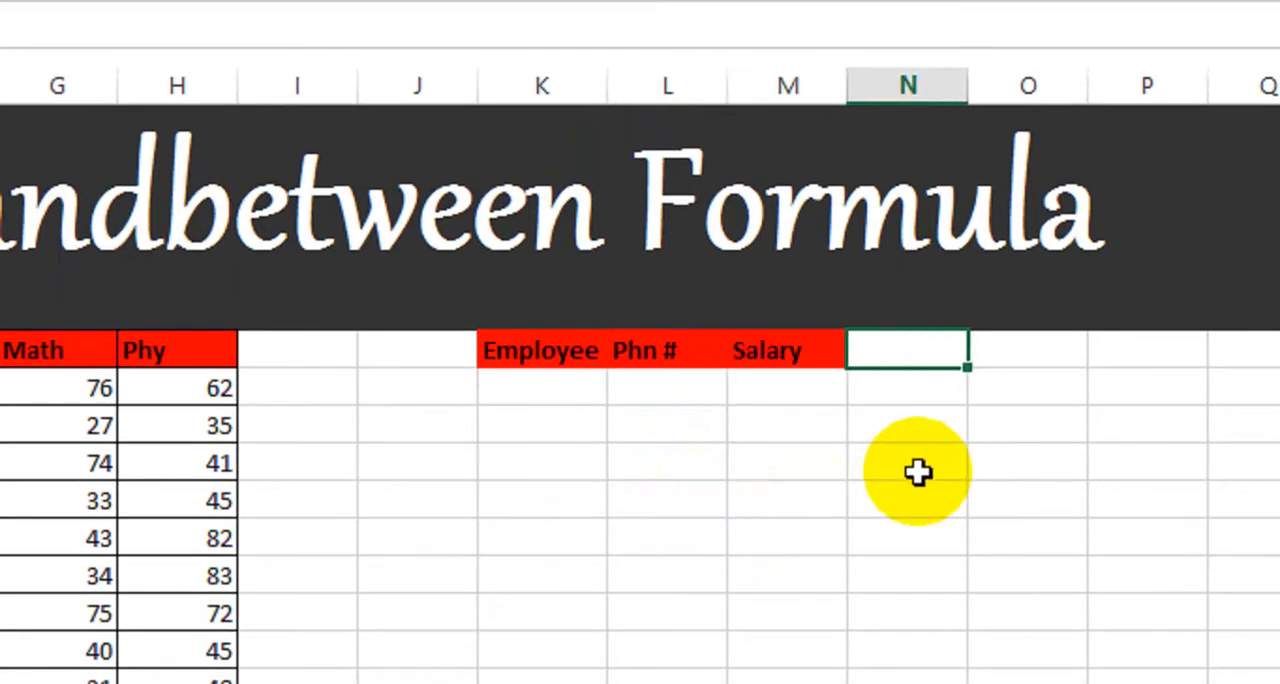
text(Per ()
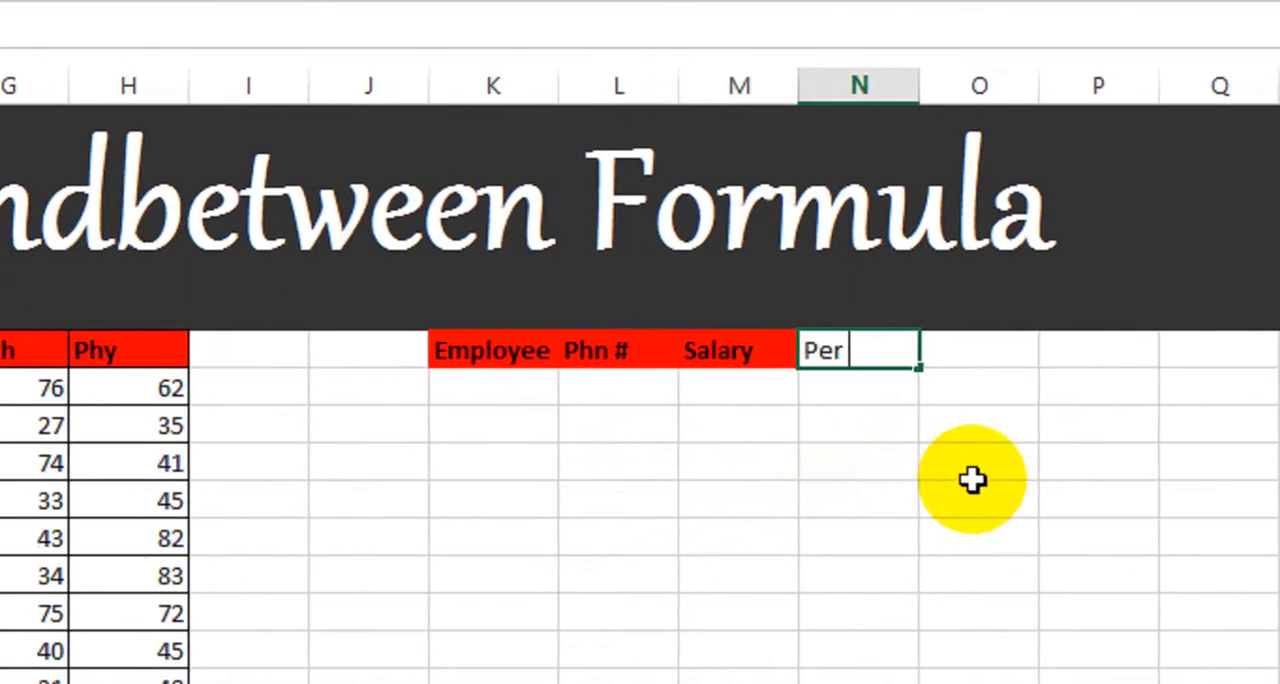
text(%))
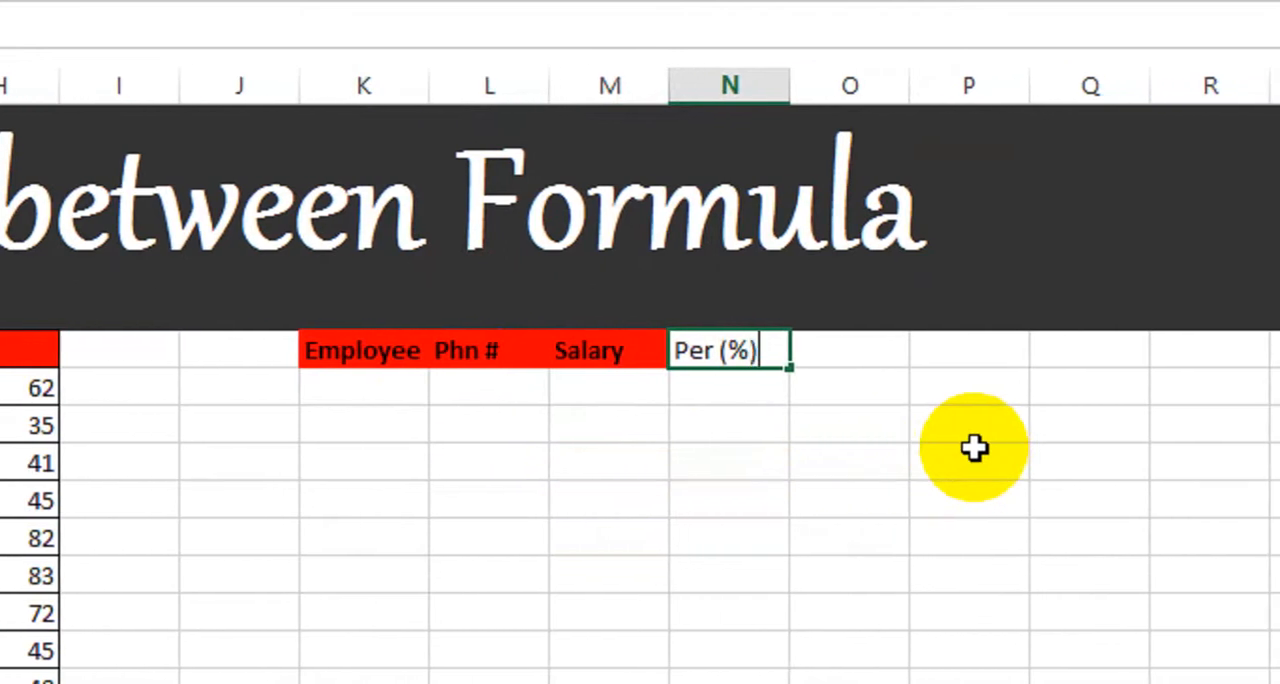
key(Tab)
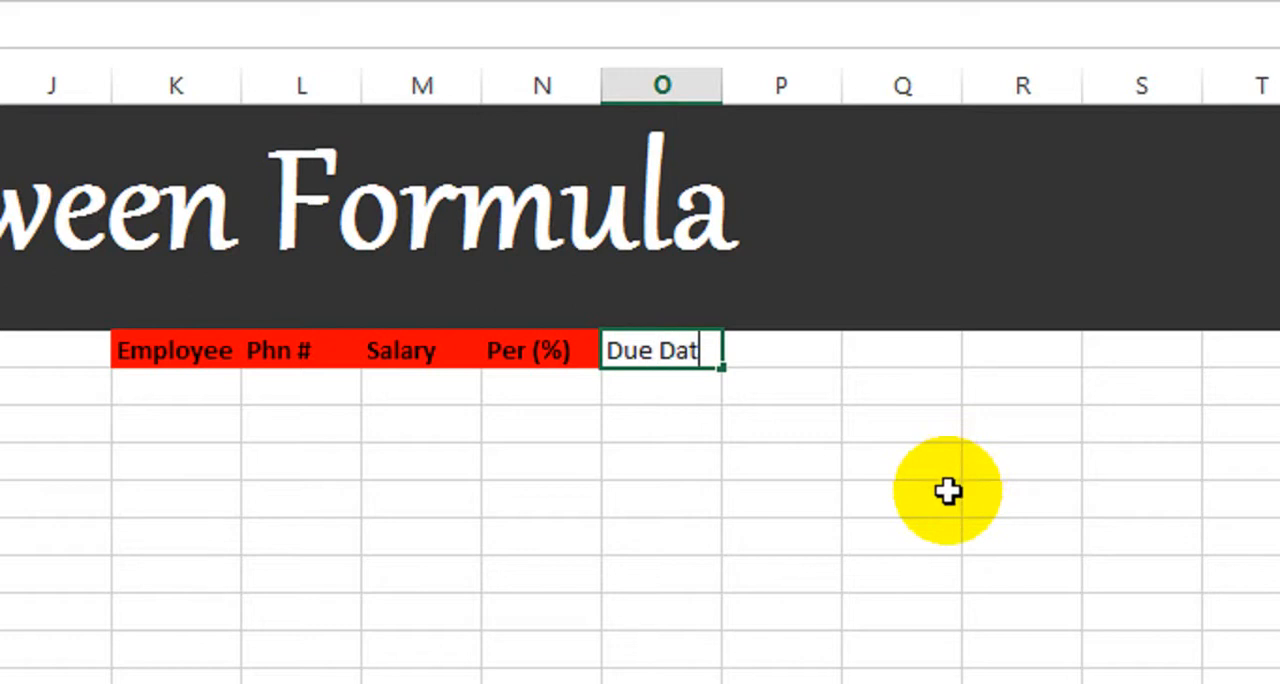
text(Due Date)
key(Tab)
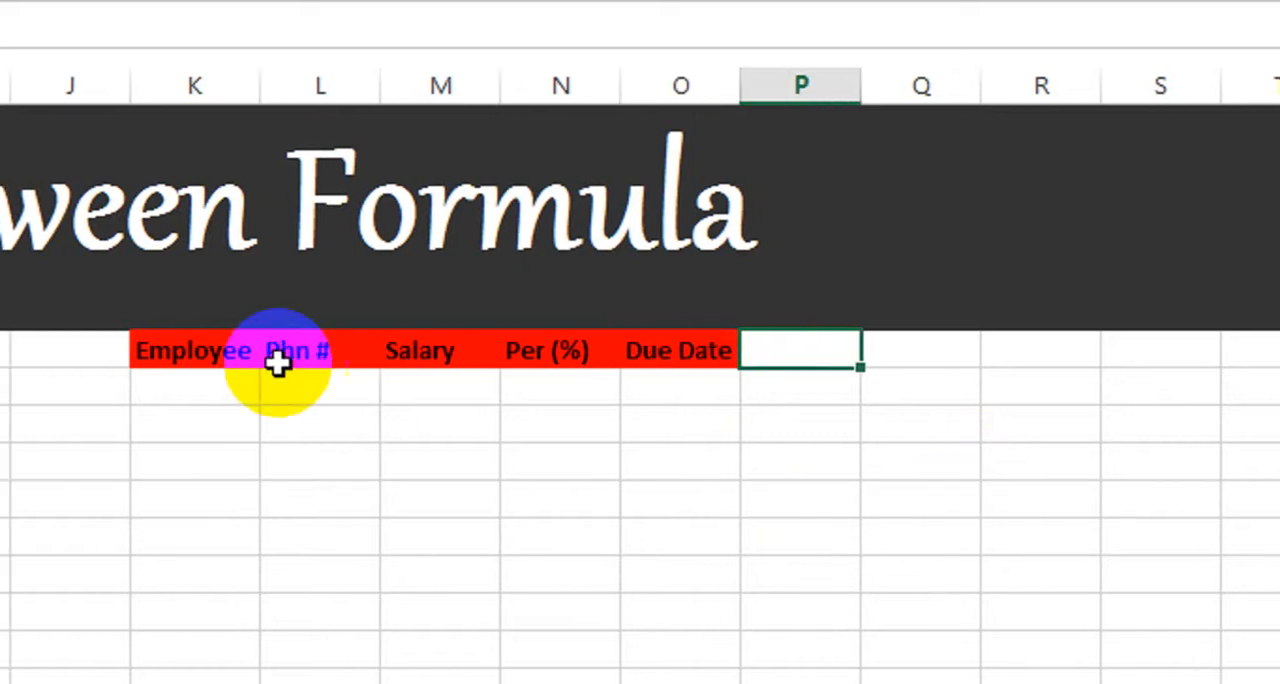
Step: Apply all borders to the new employee table from K7 to O19
drag(205, 350, 646, 683)
drag(726, 612, 712, 652)
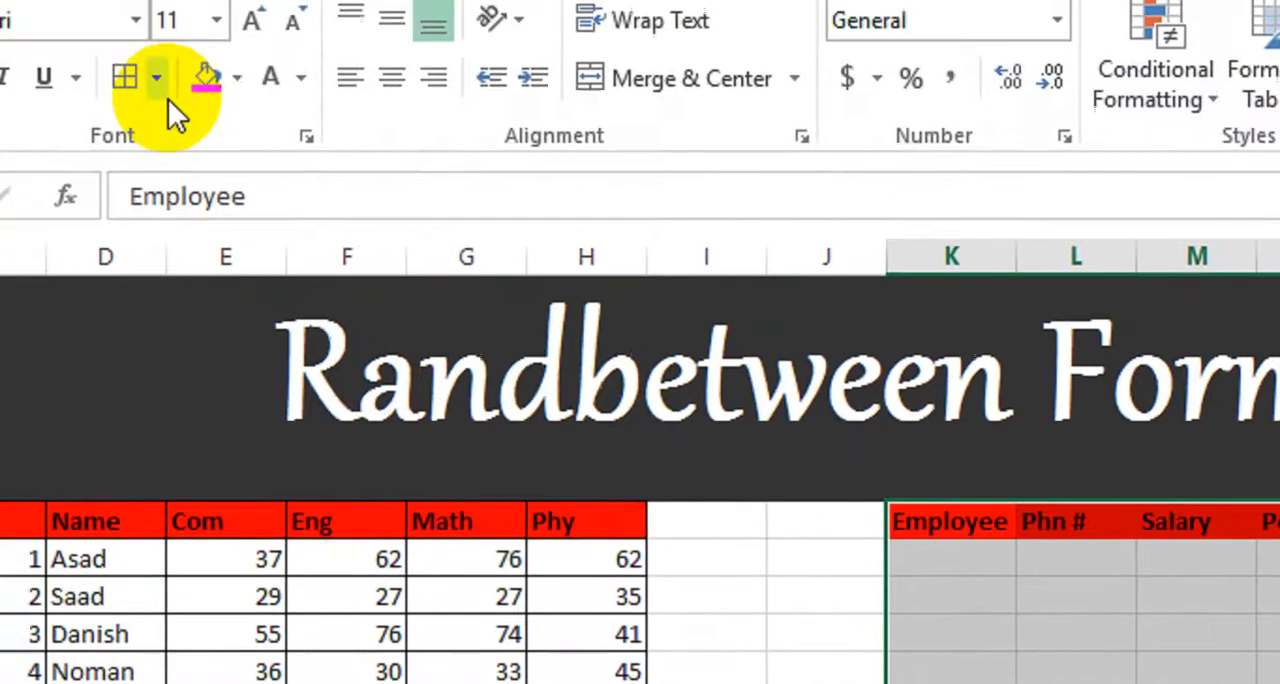
click(157, 80)
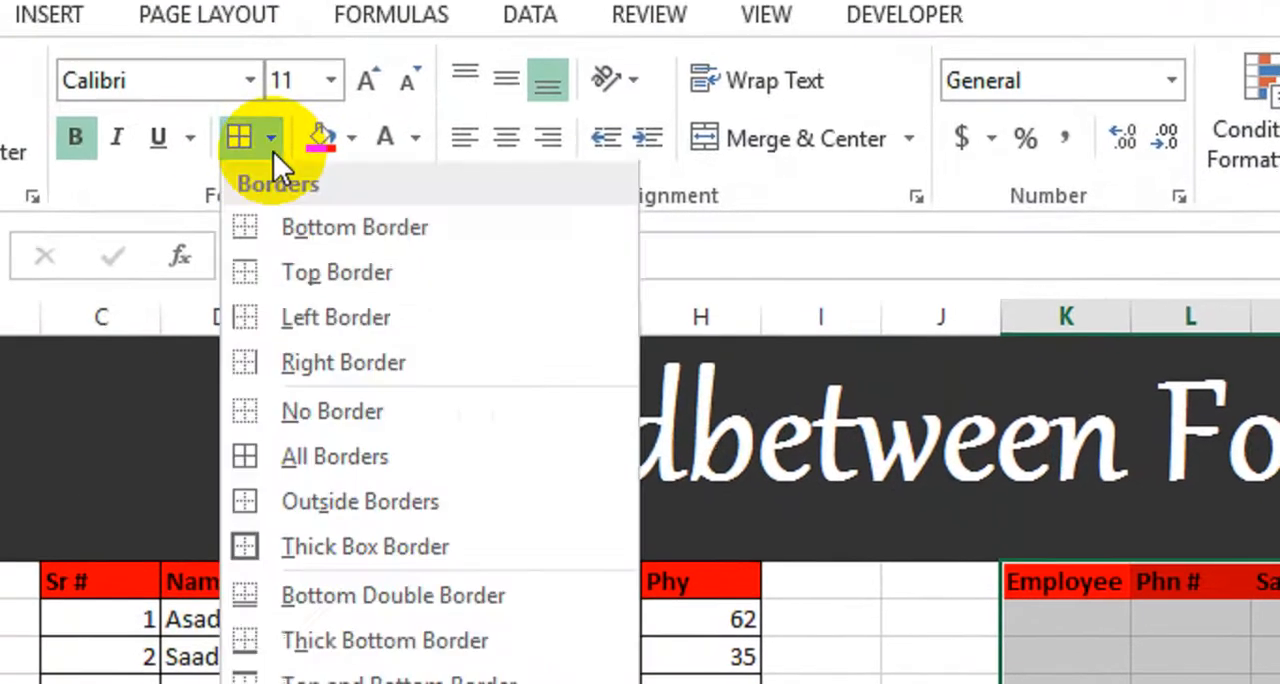
click(192, 428)
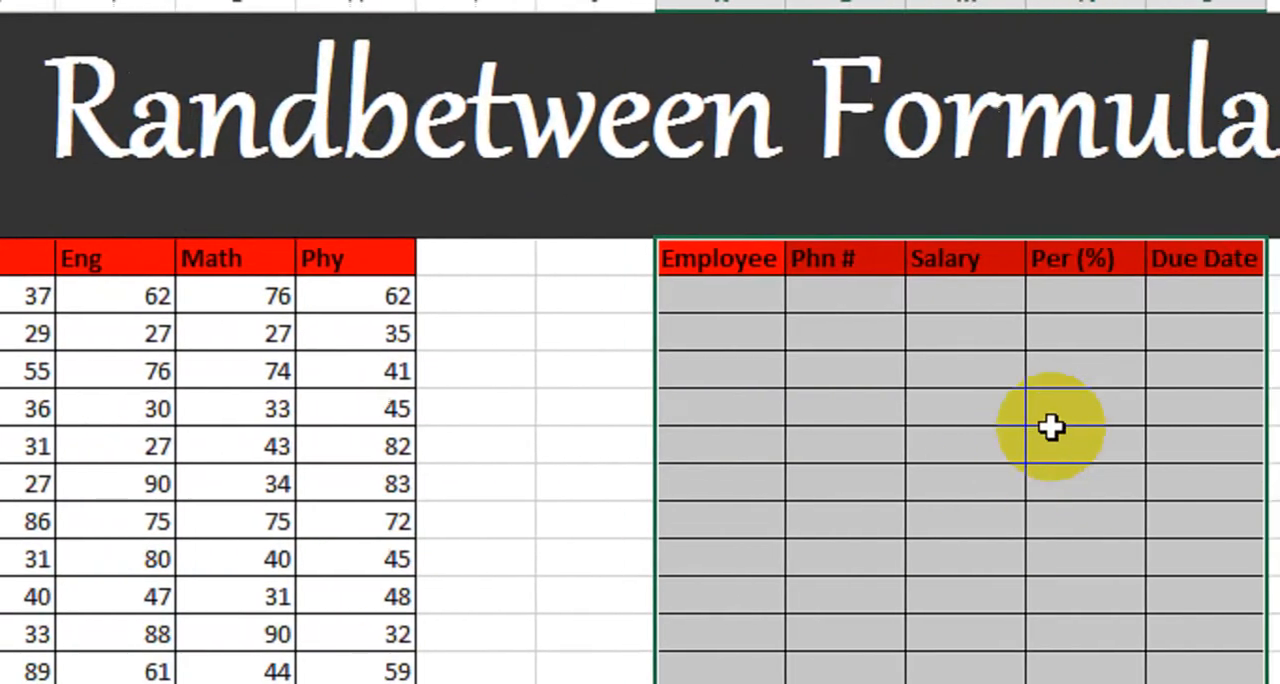
click(1222, 418)
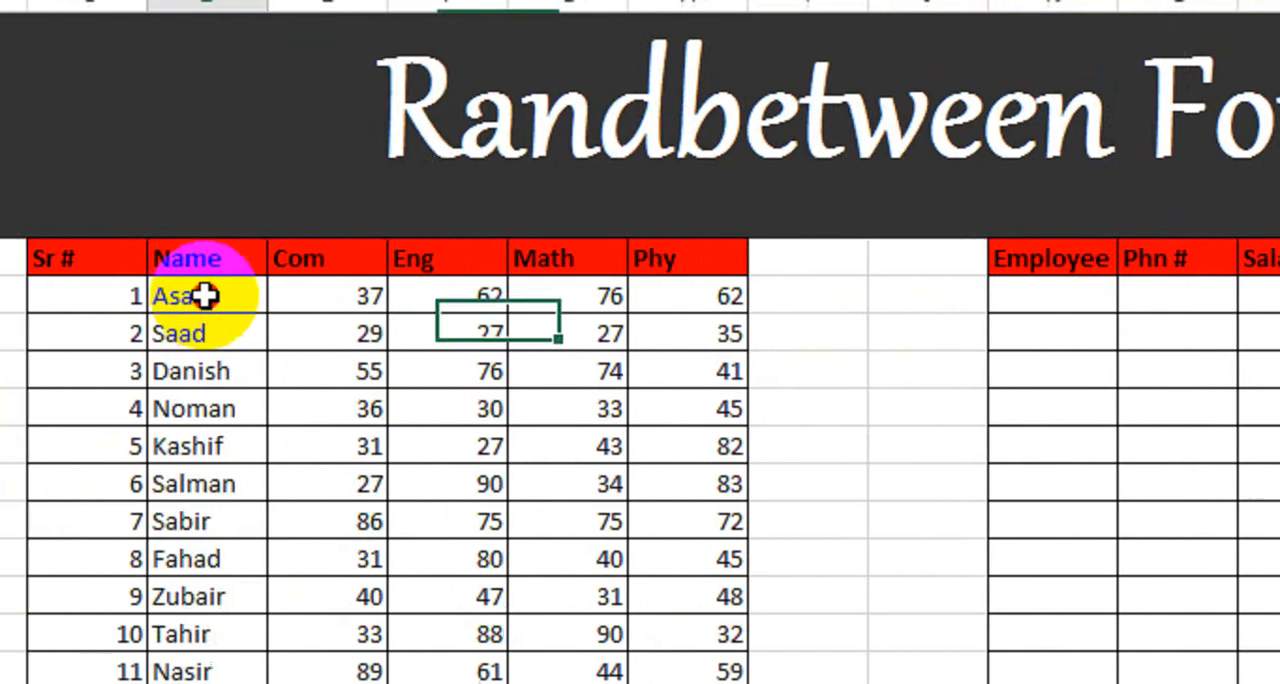
Step: Copy the student names from D8 to D19 into the Employee column starting at K8
drag(205, 295, 318, 538)
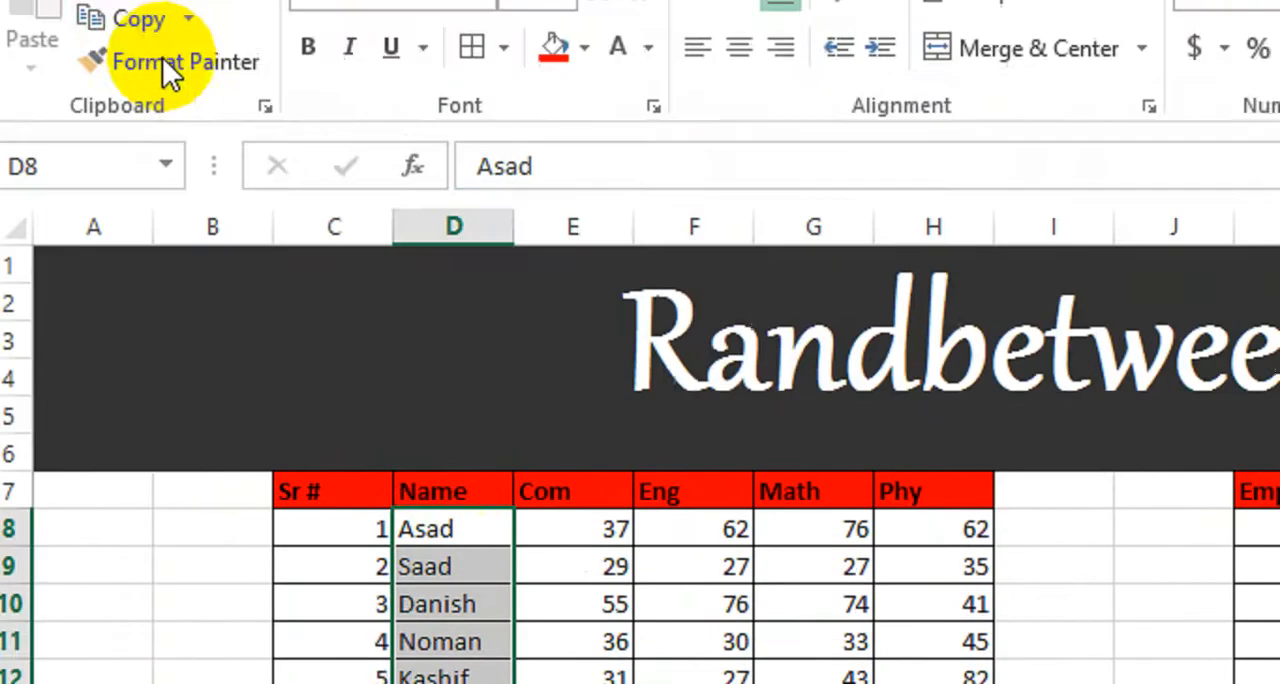
click(160, 125)
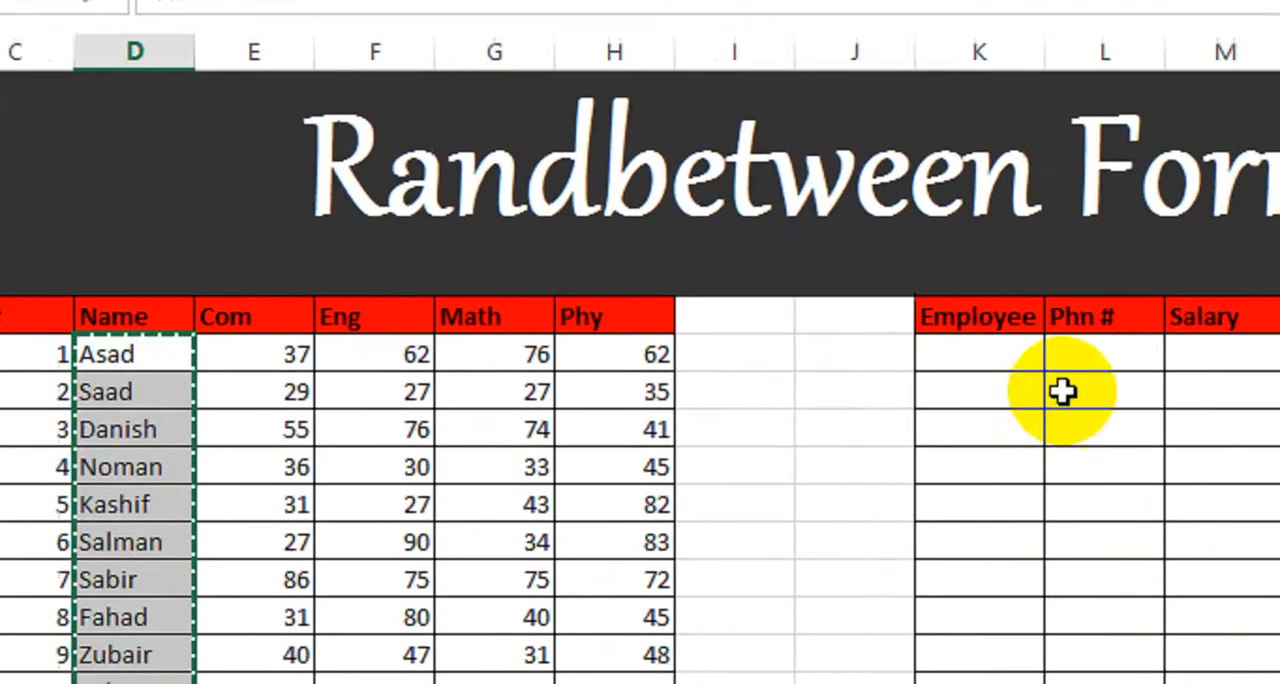
click(1003, 354)
right_click(1000, 356)
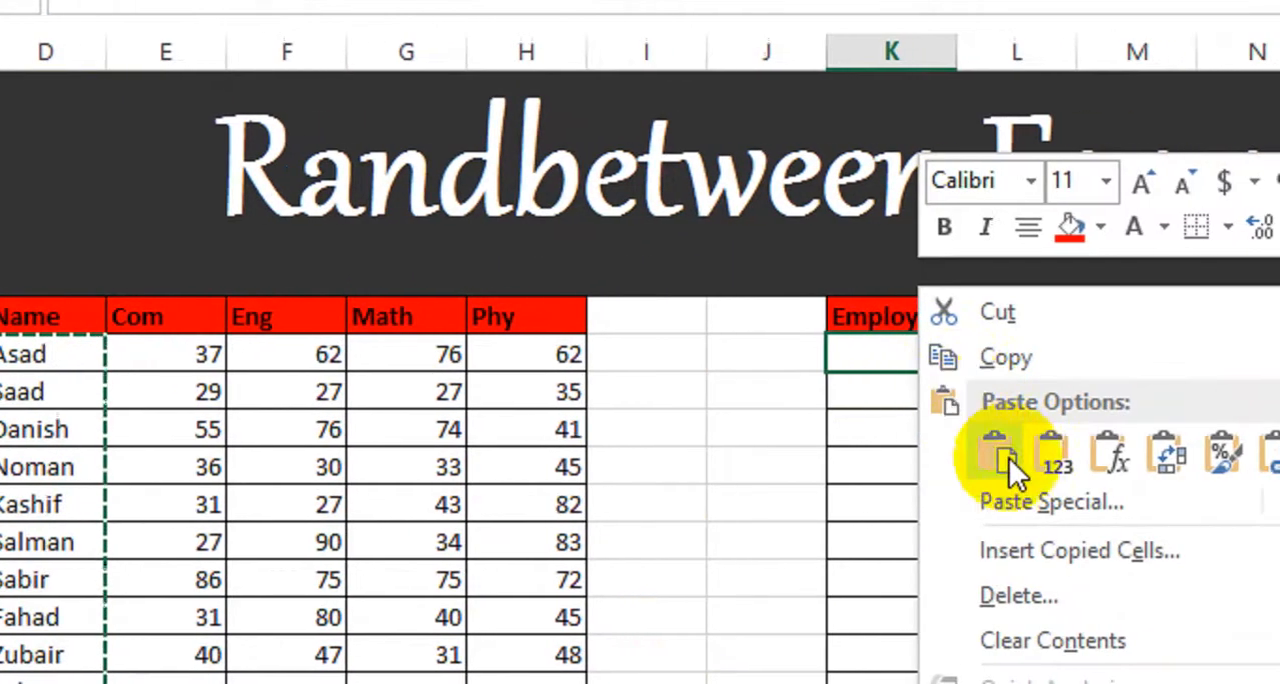
click(877, 360)
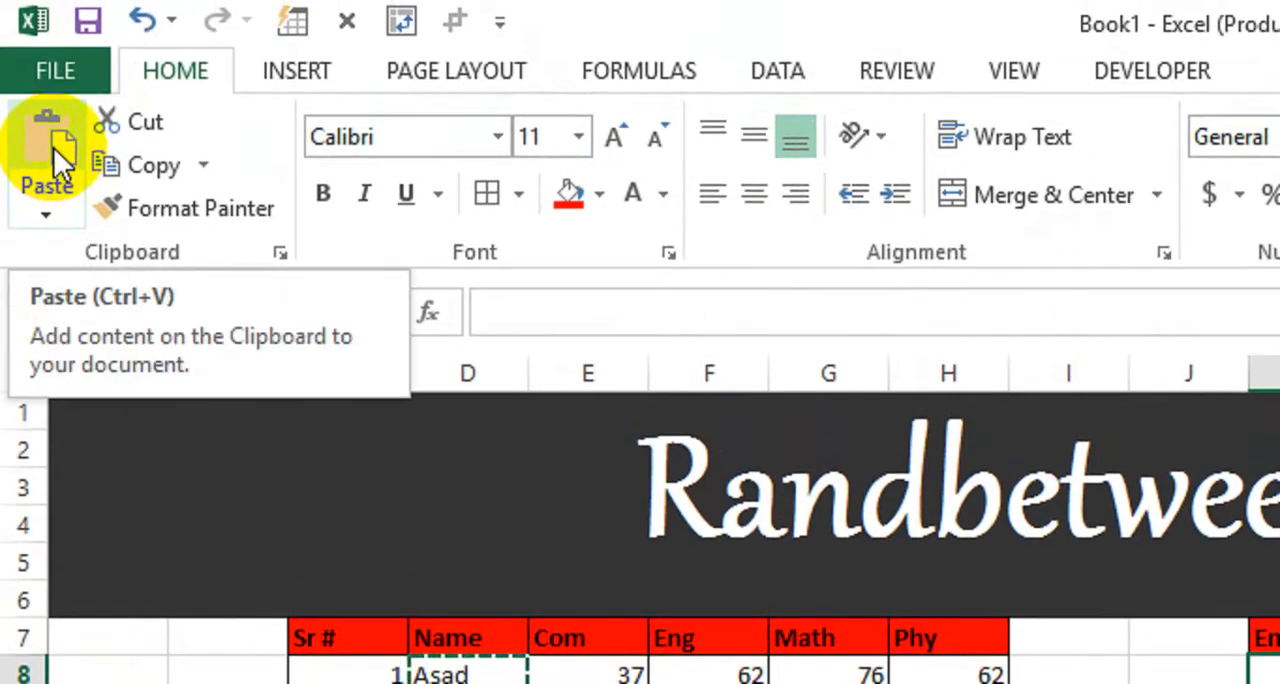
click(53, 147)
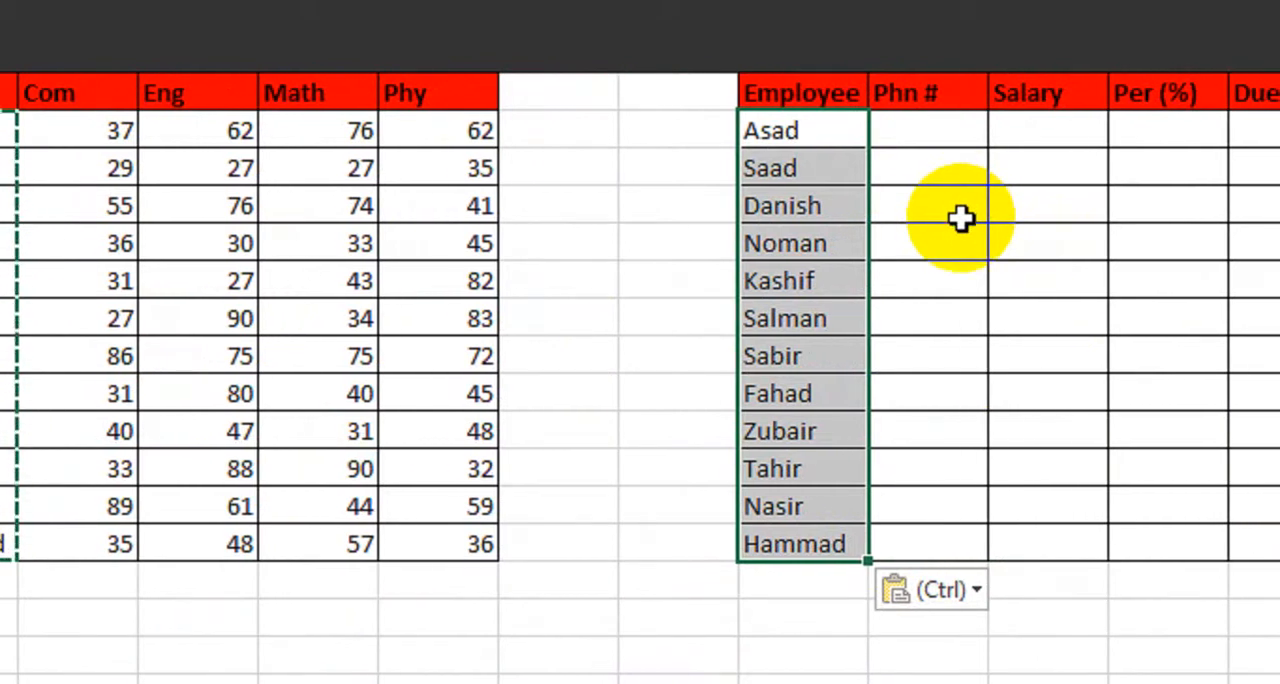
click(945, 131)
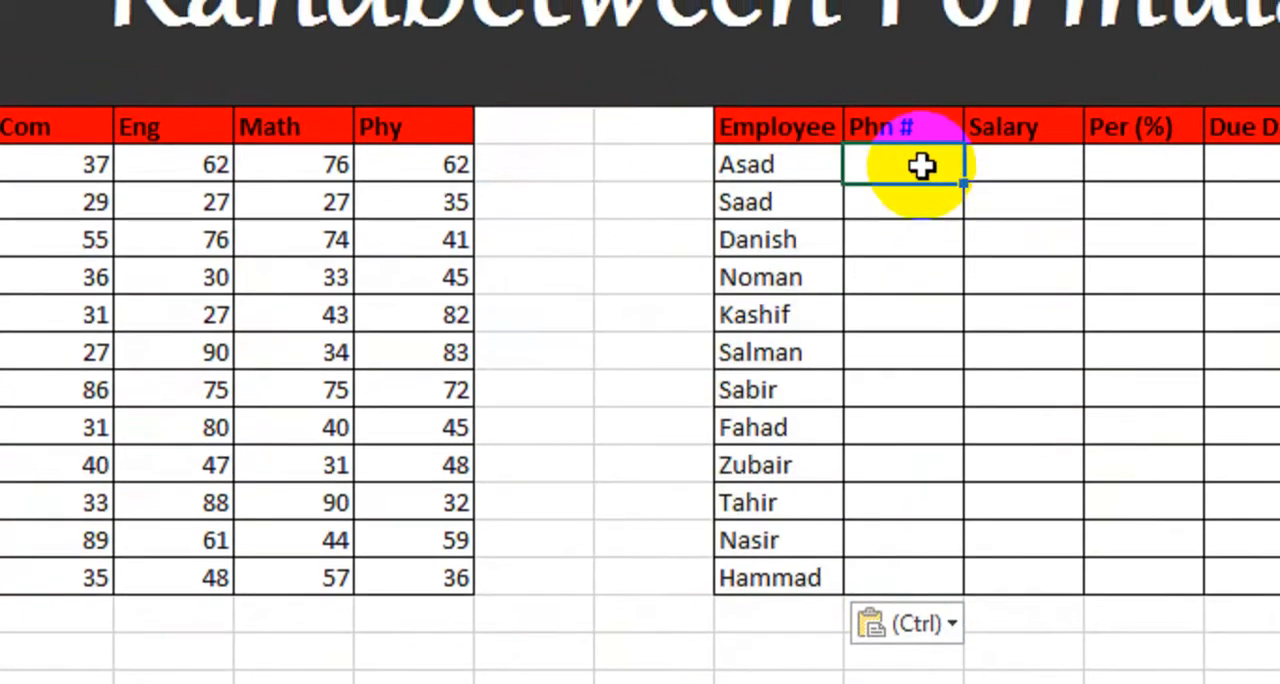
text(=)
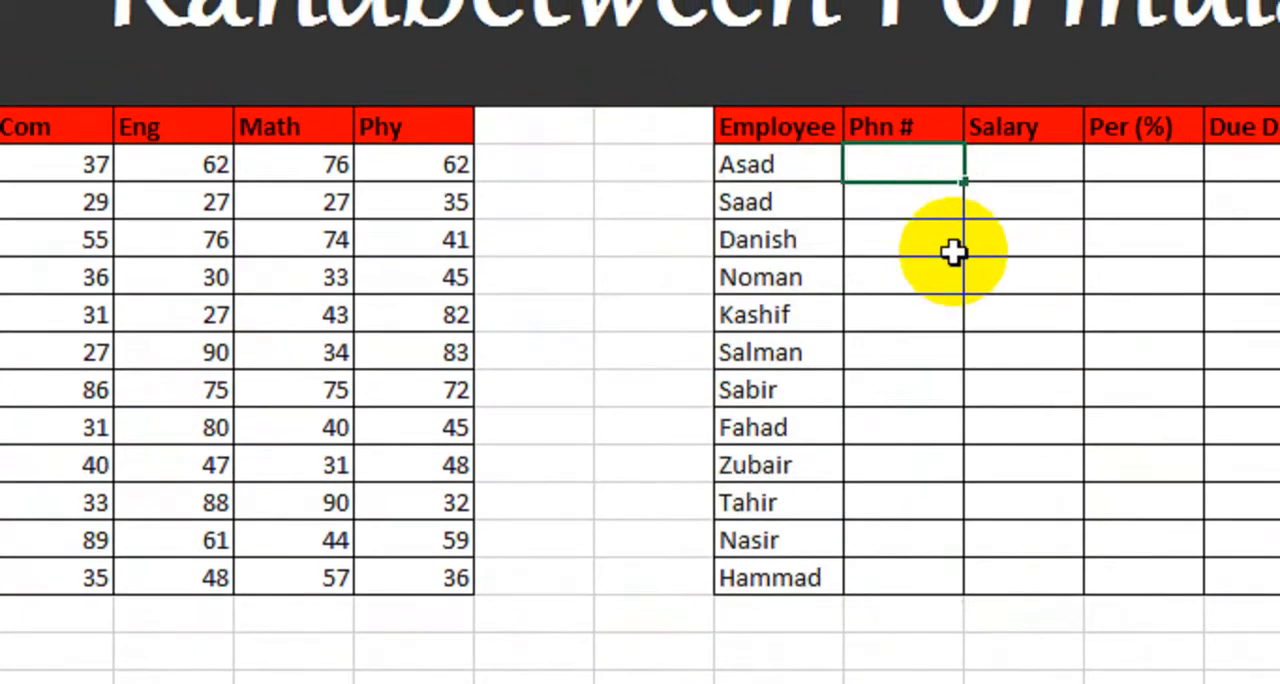
click(953, 252)
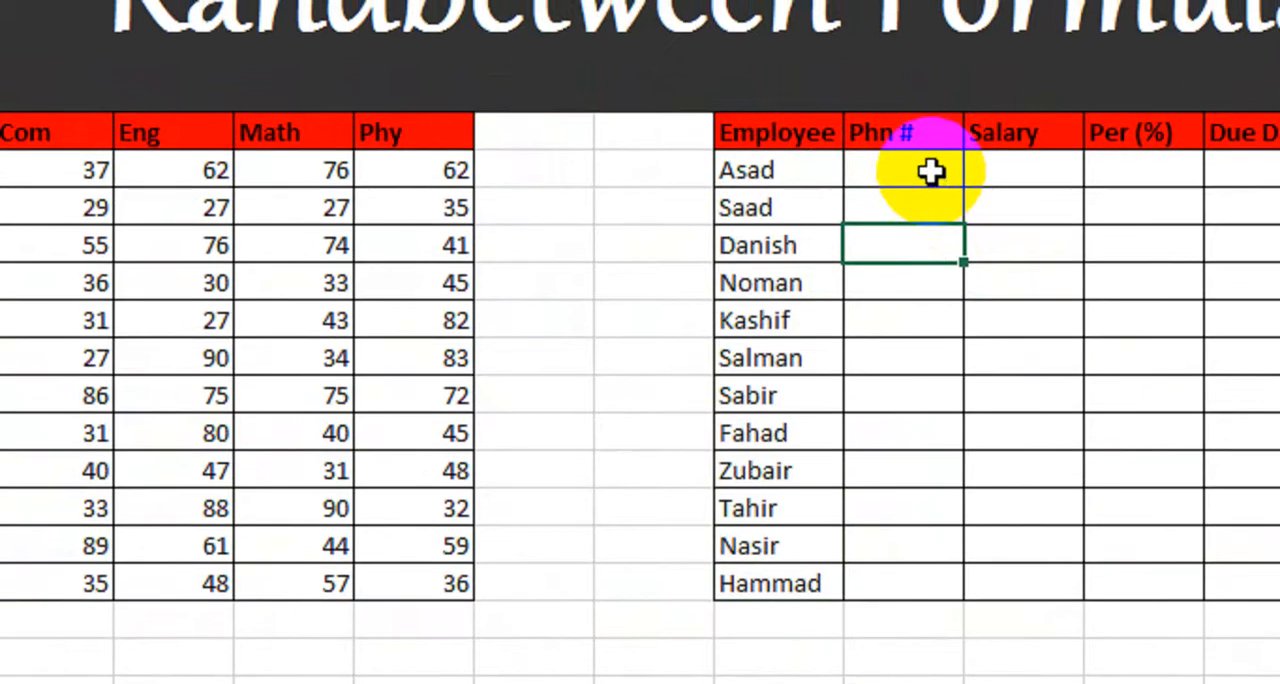
drag(931, 172, 886, 583)
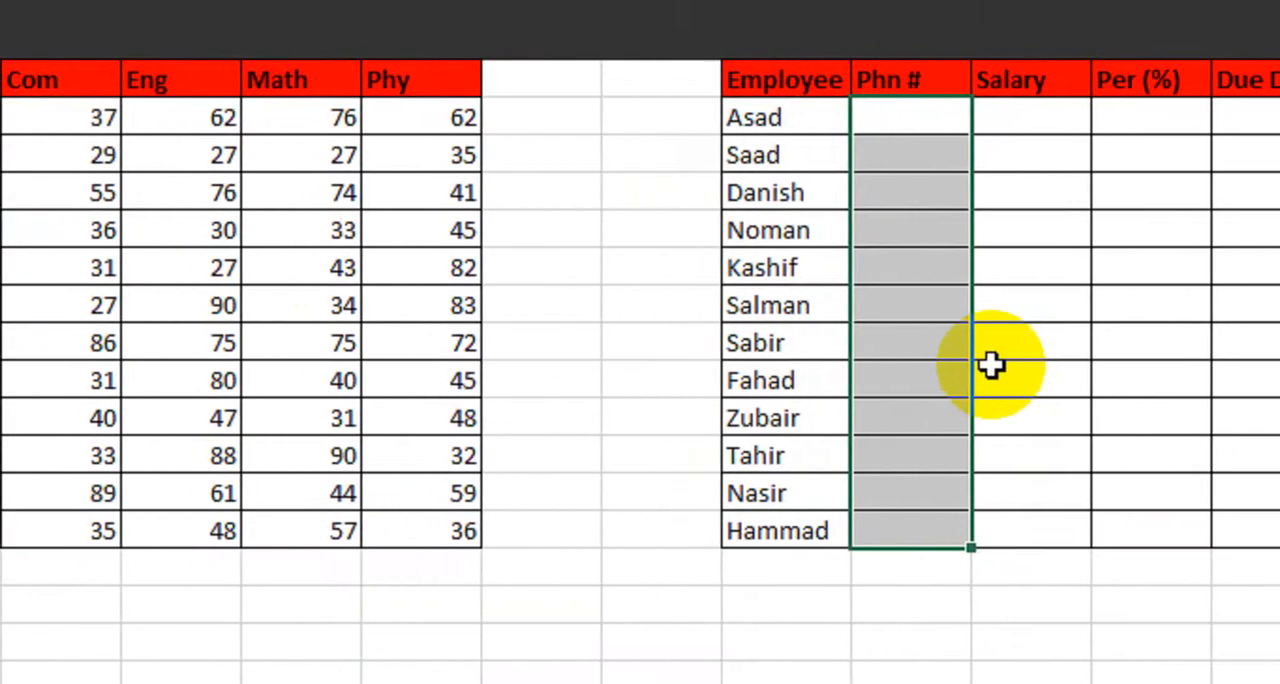
text(=rand)
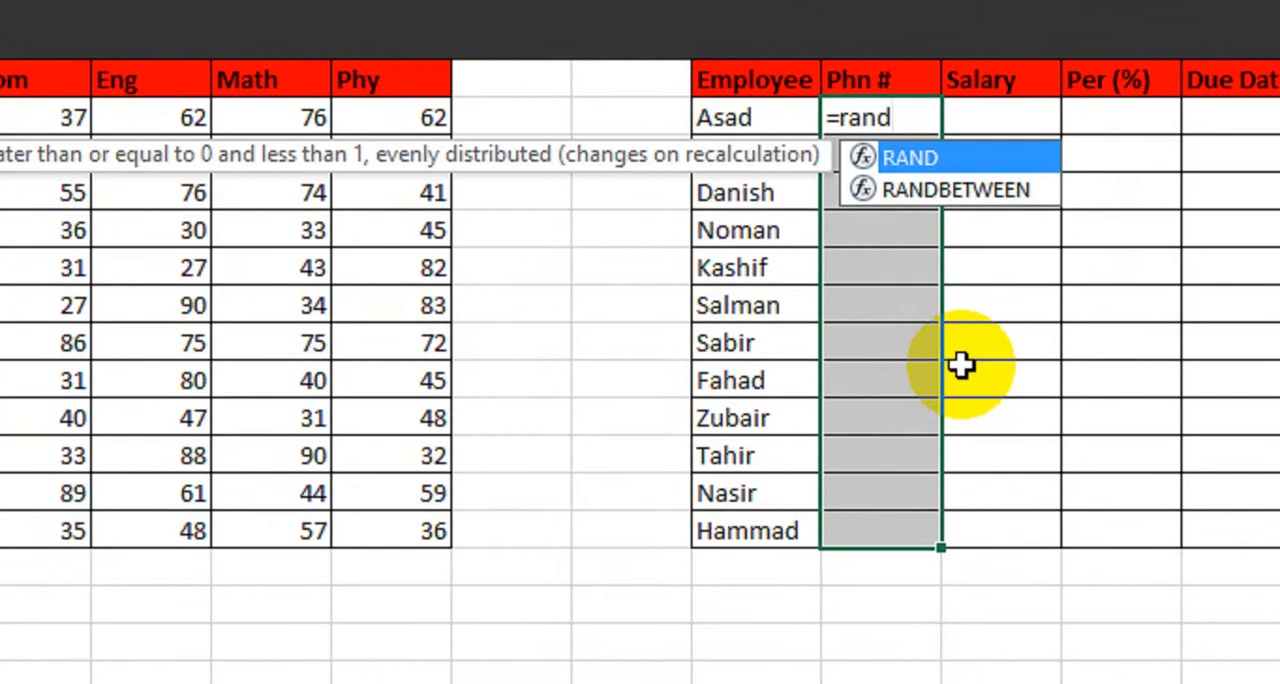
key(Down)
key(Tab)
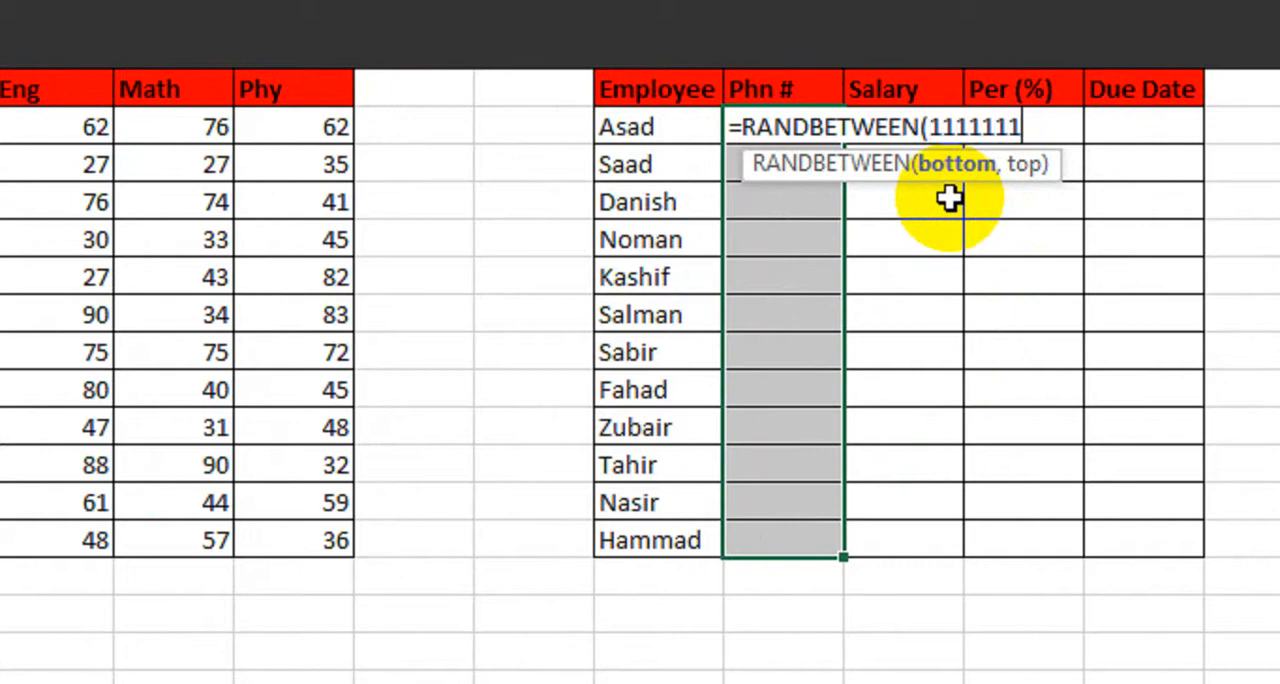
text(,88888888888)
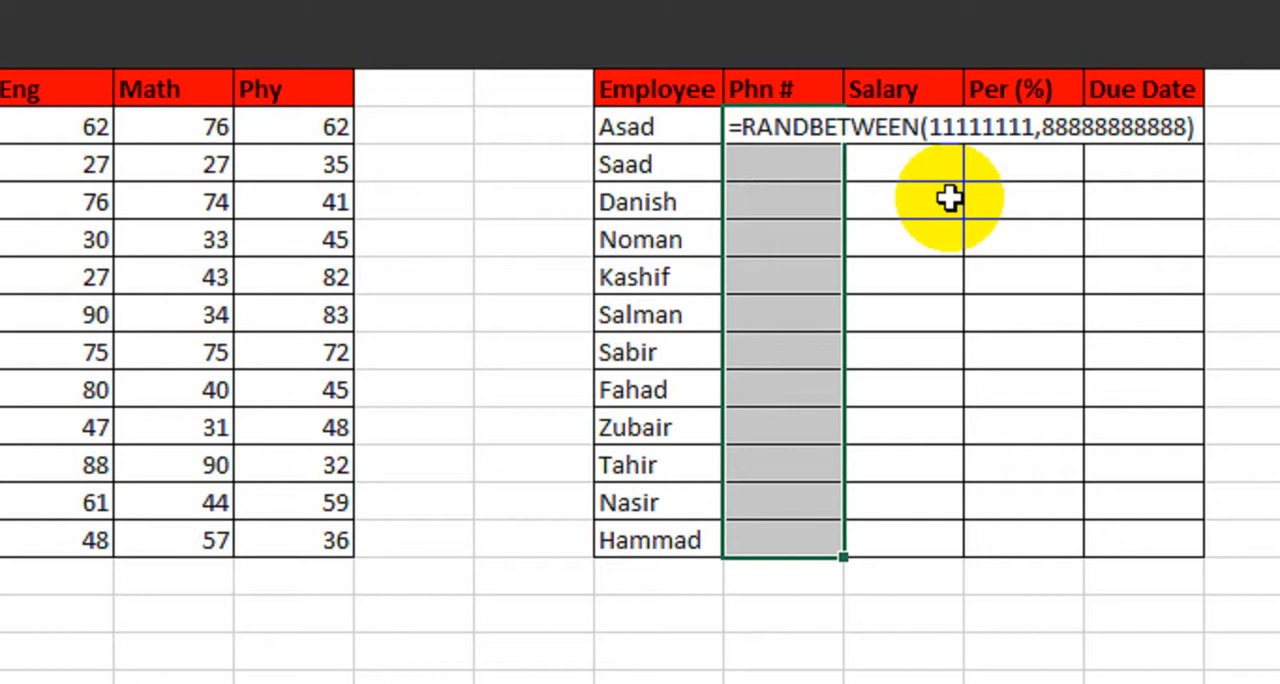
key(ctrl+Return)
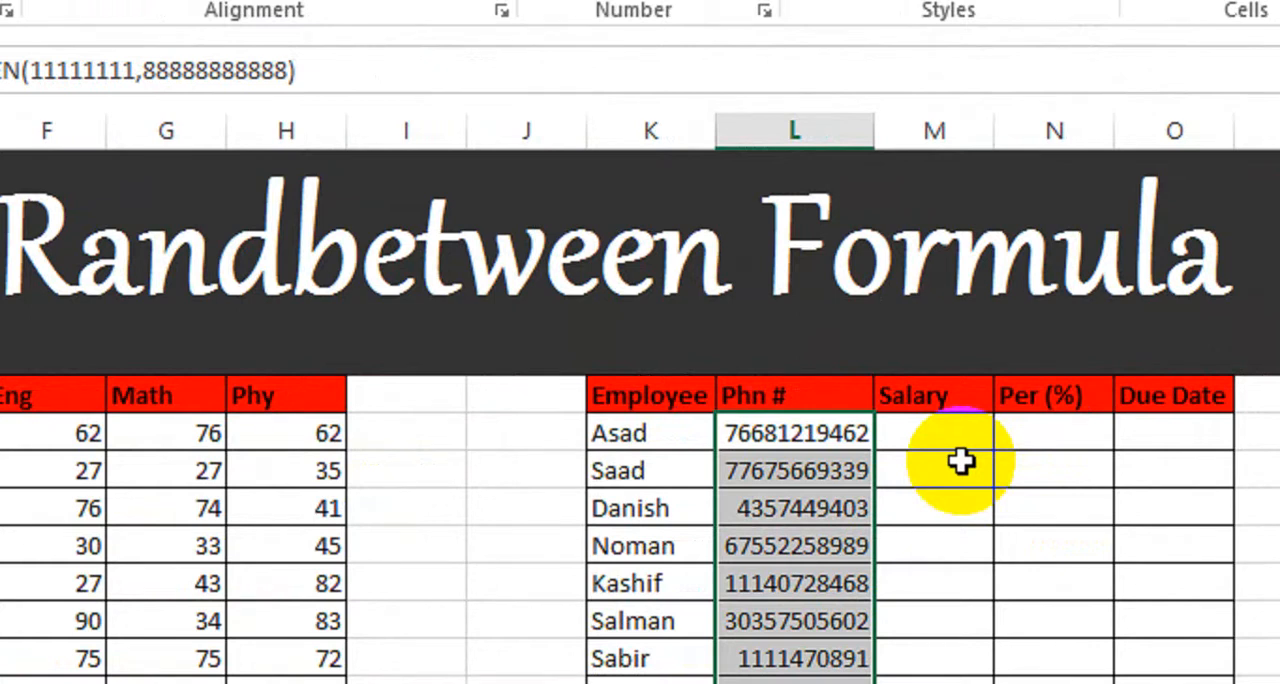
Step: Fill the Salary cells M8 to M19 with =RANDBETWEEN(10000,40000)
click(953, 440)
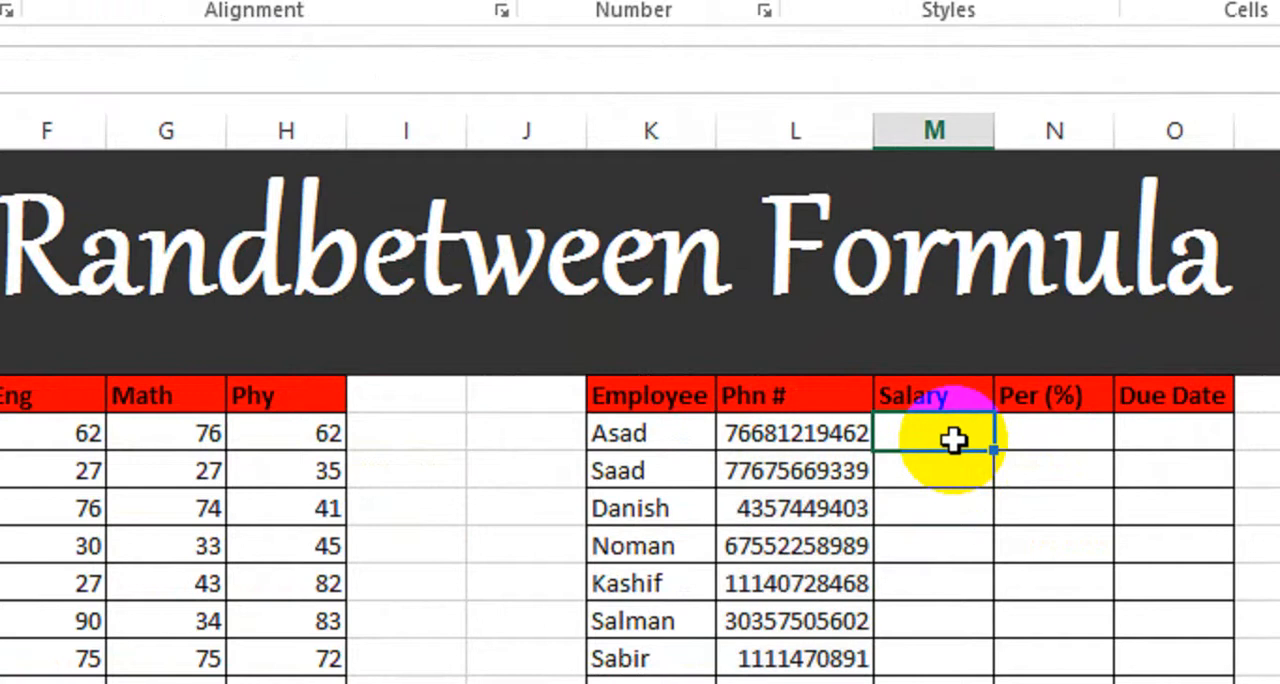
drag(953, 440, 943, 571)
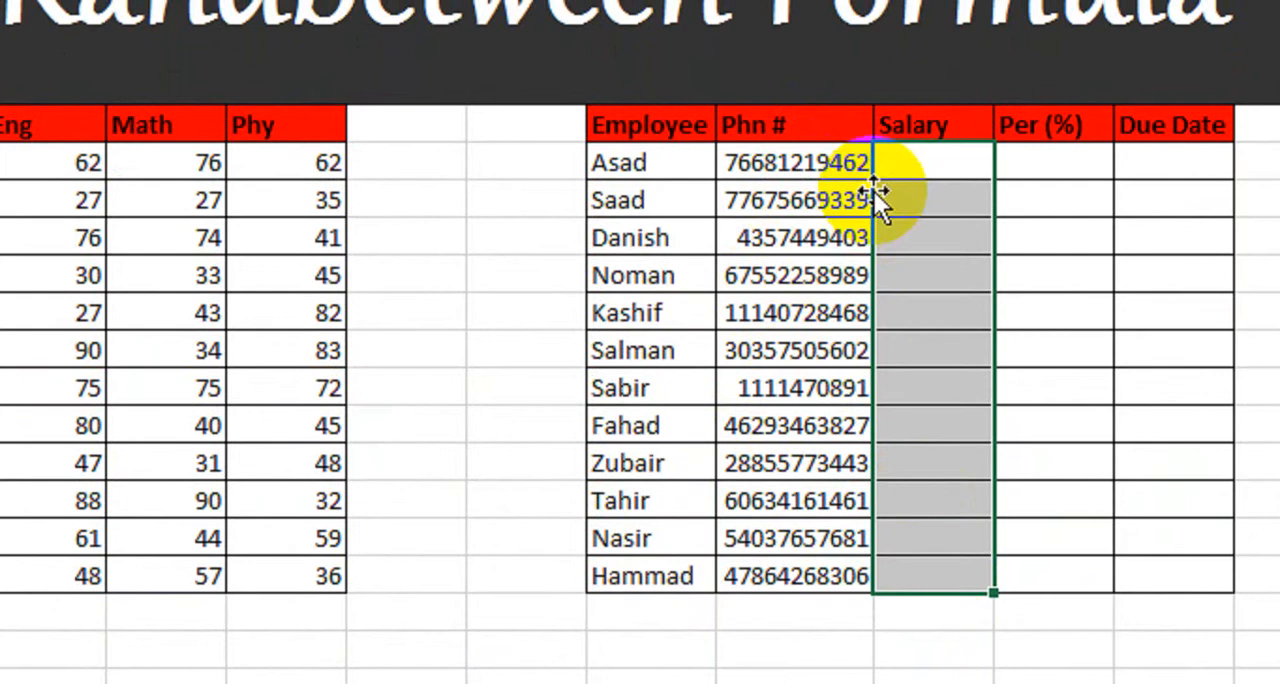
text(=rand)
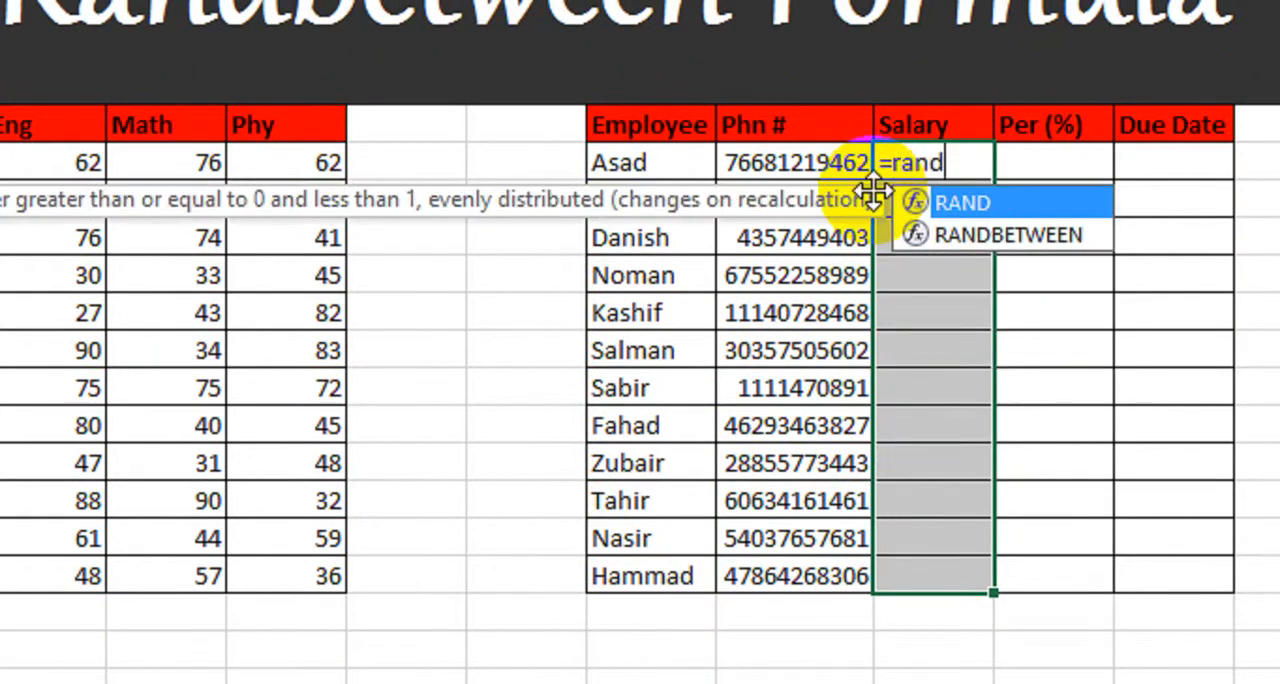
key(Down)
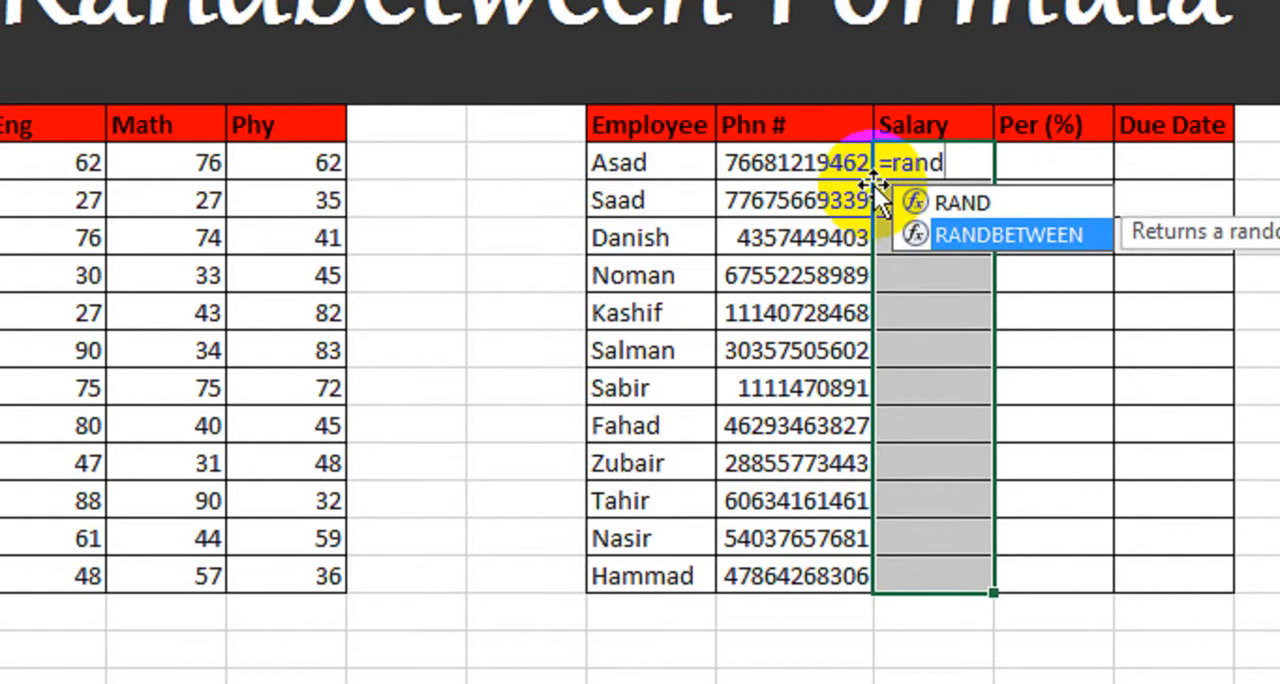
key(Tab)
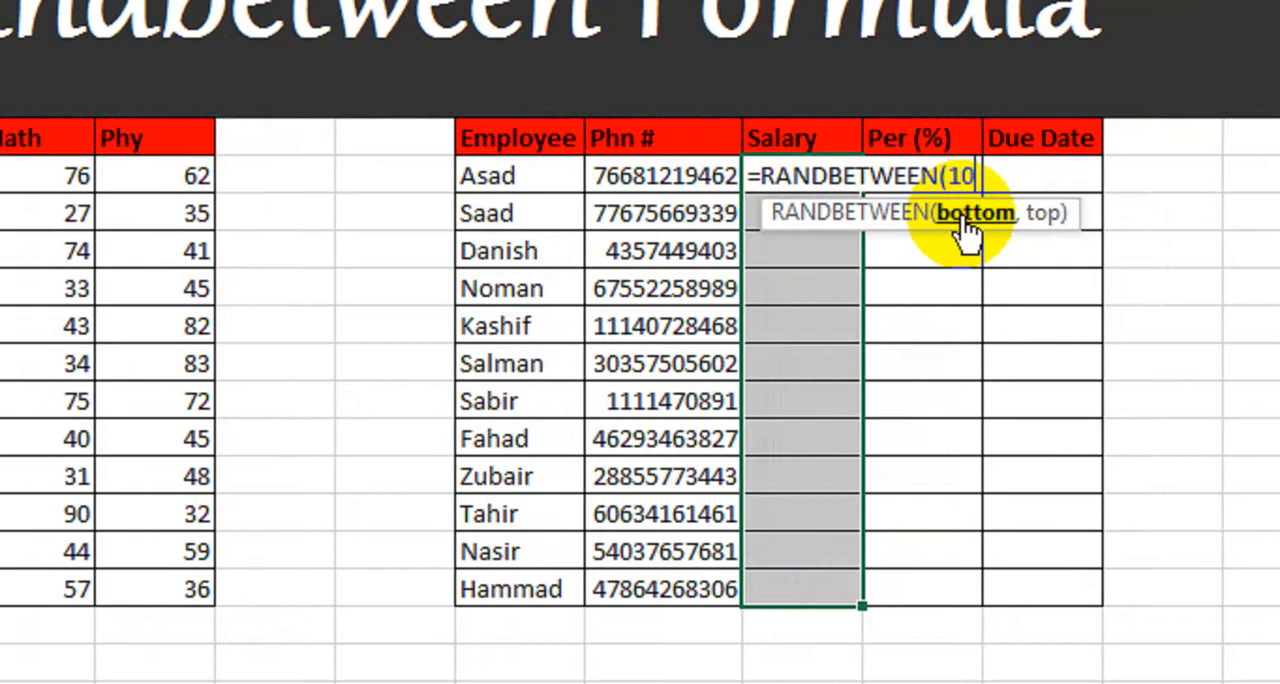
text(10000,40000)
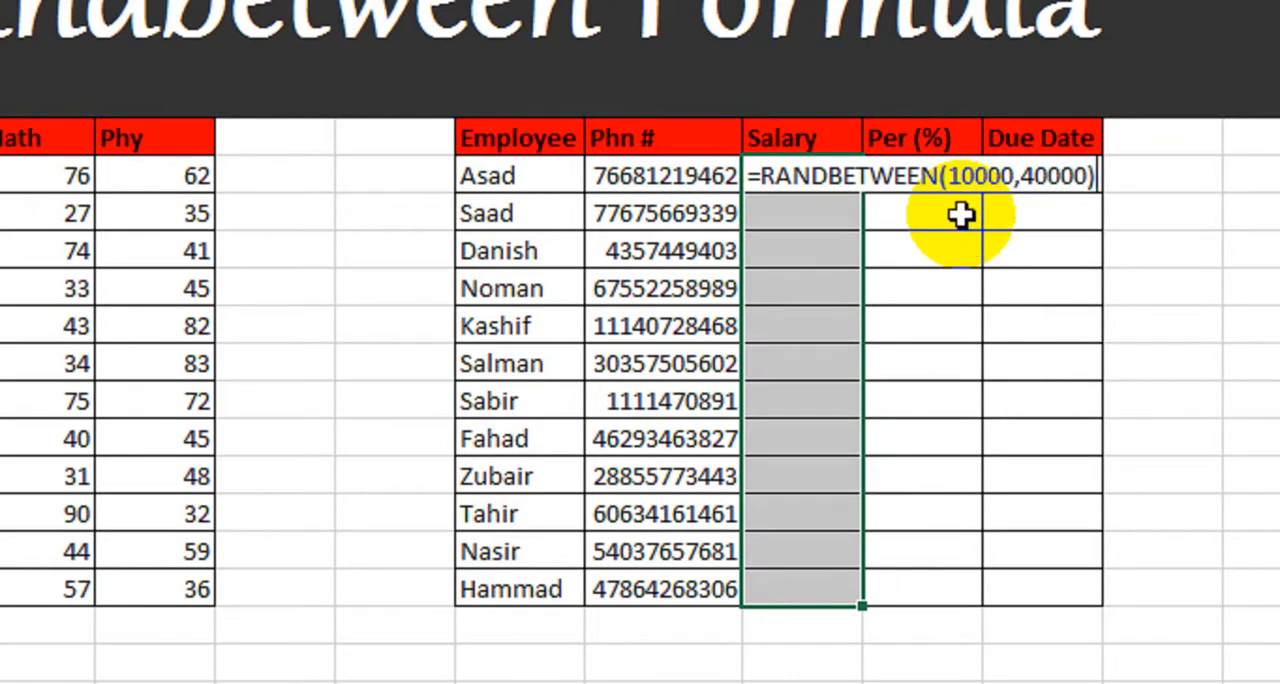
key(ctrl+Return)
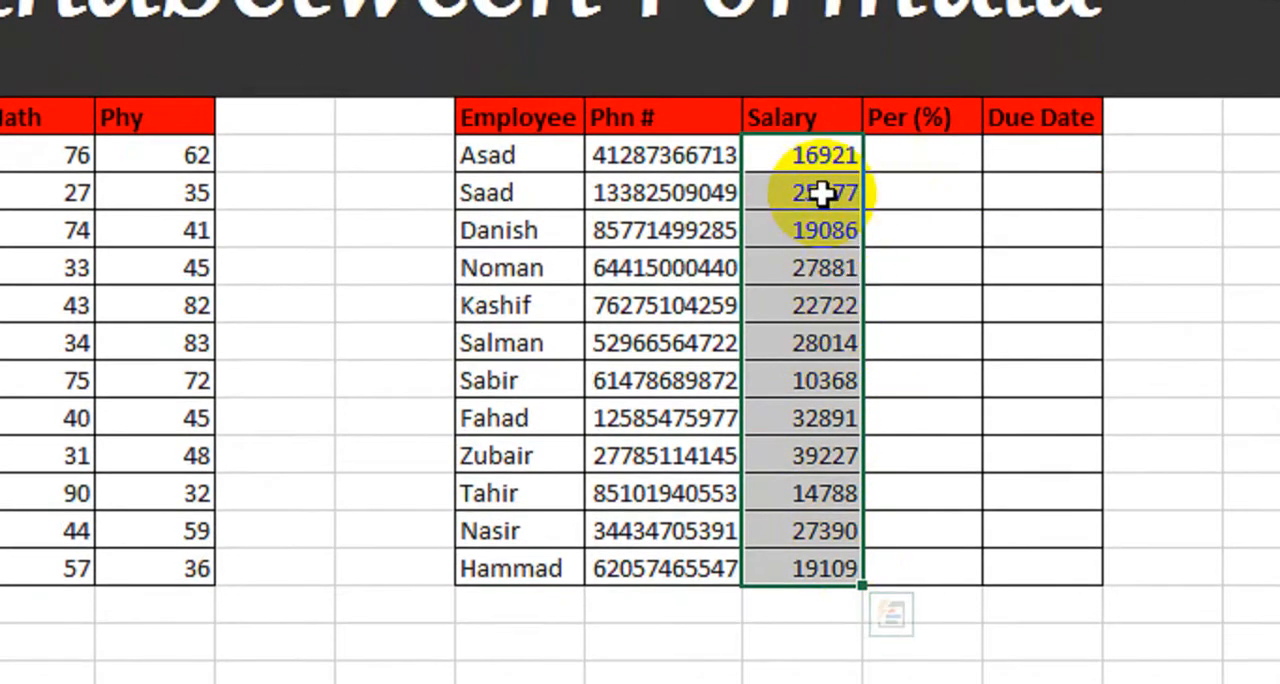
Step: Edit the Salary formula in M8 so its lower and upper limits are 100 and 400
key(F2)
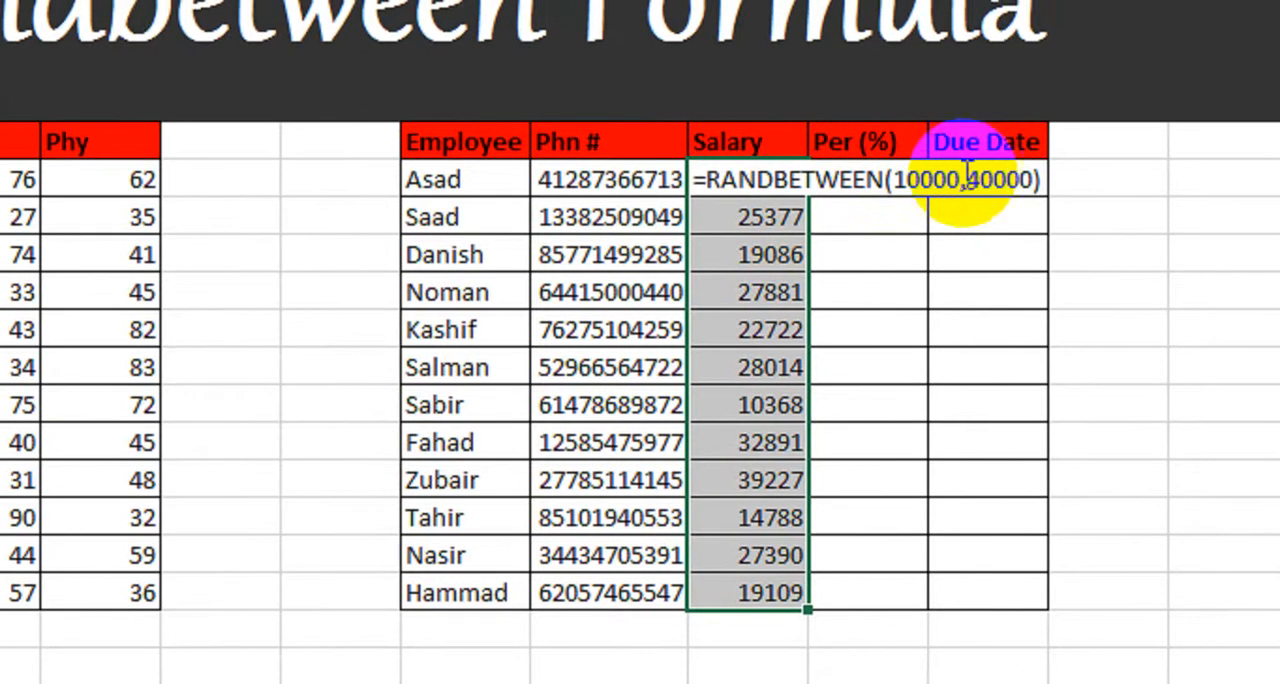
click(1020, 162)
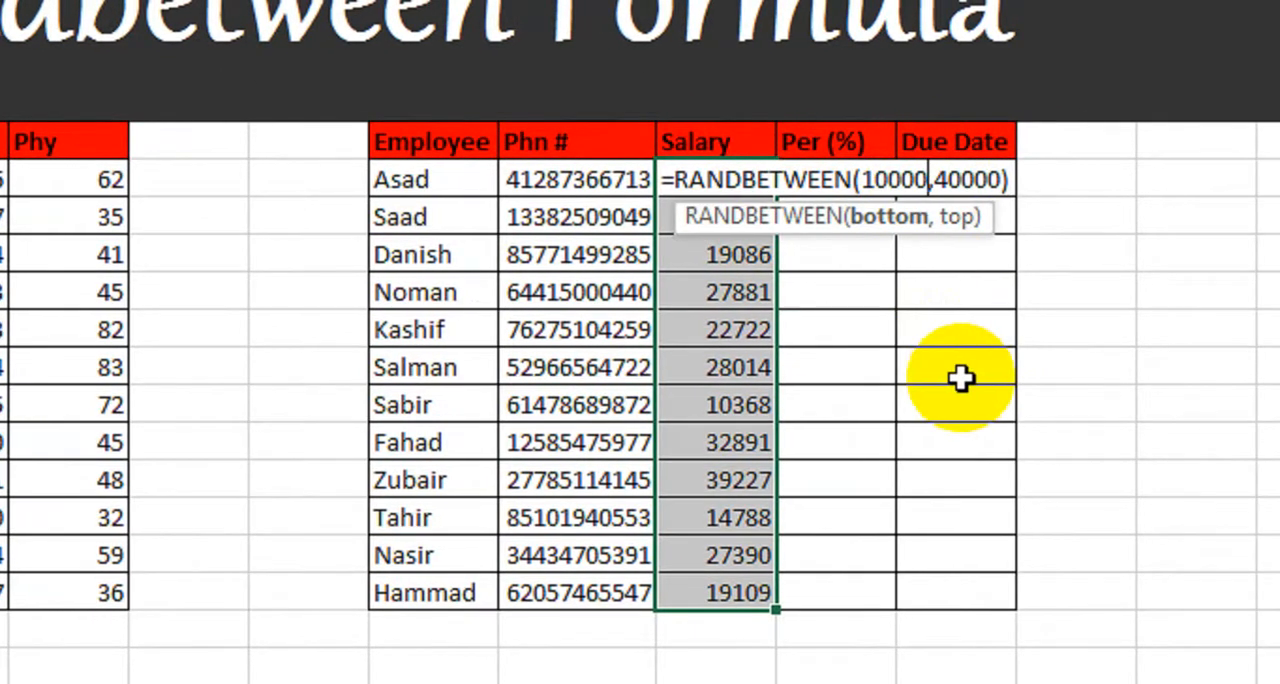
key(BackSpace)
key(BackSpace)
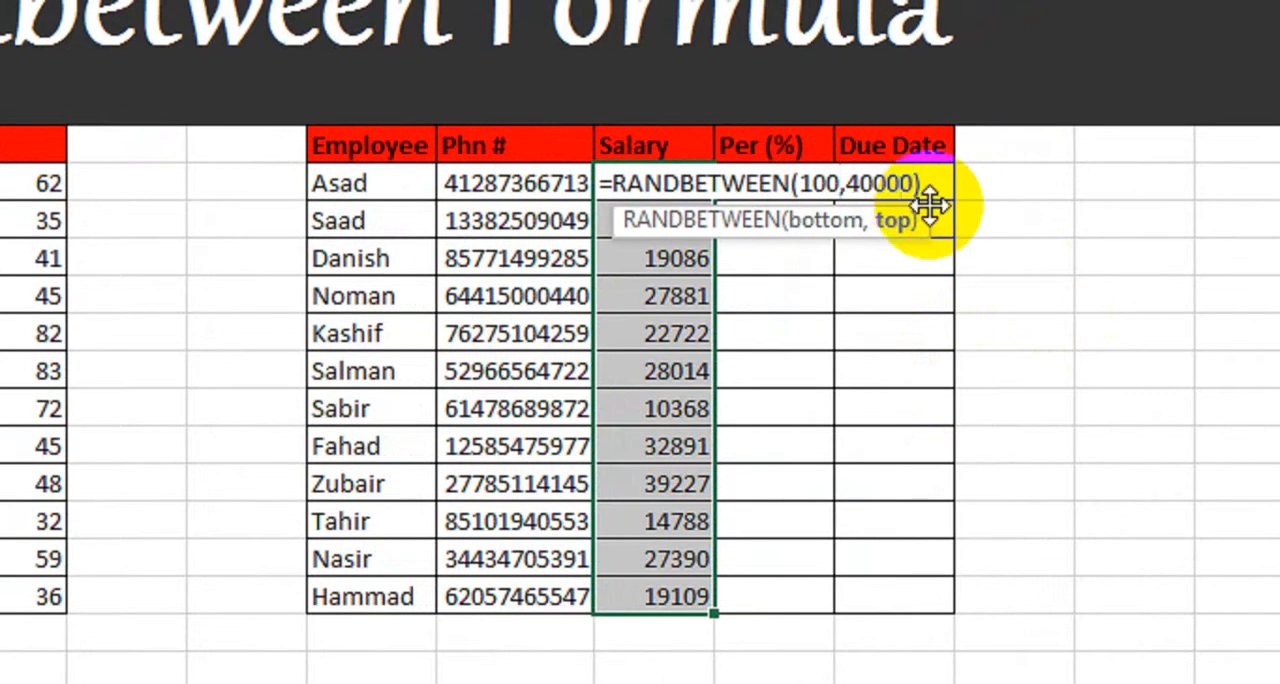
key(BackSpace)
key(BackSpace)
Step: Wrap the Salary formula as =CONCATENATE(RANDBETWEEN(100,400),"00") and apply it to all cells from M8 to M19
click(613, 184)
text(Conc)
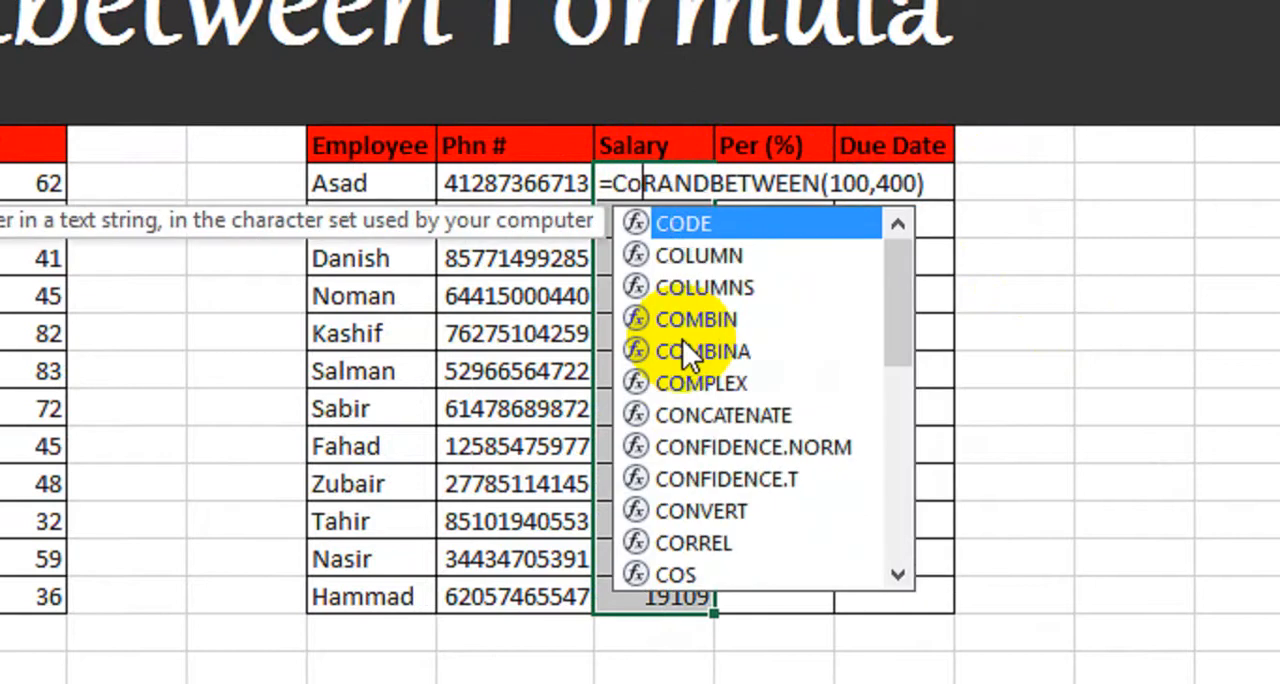
key(Tab)
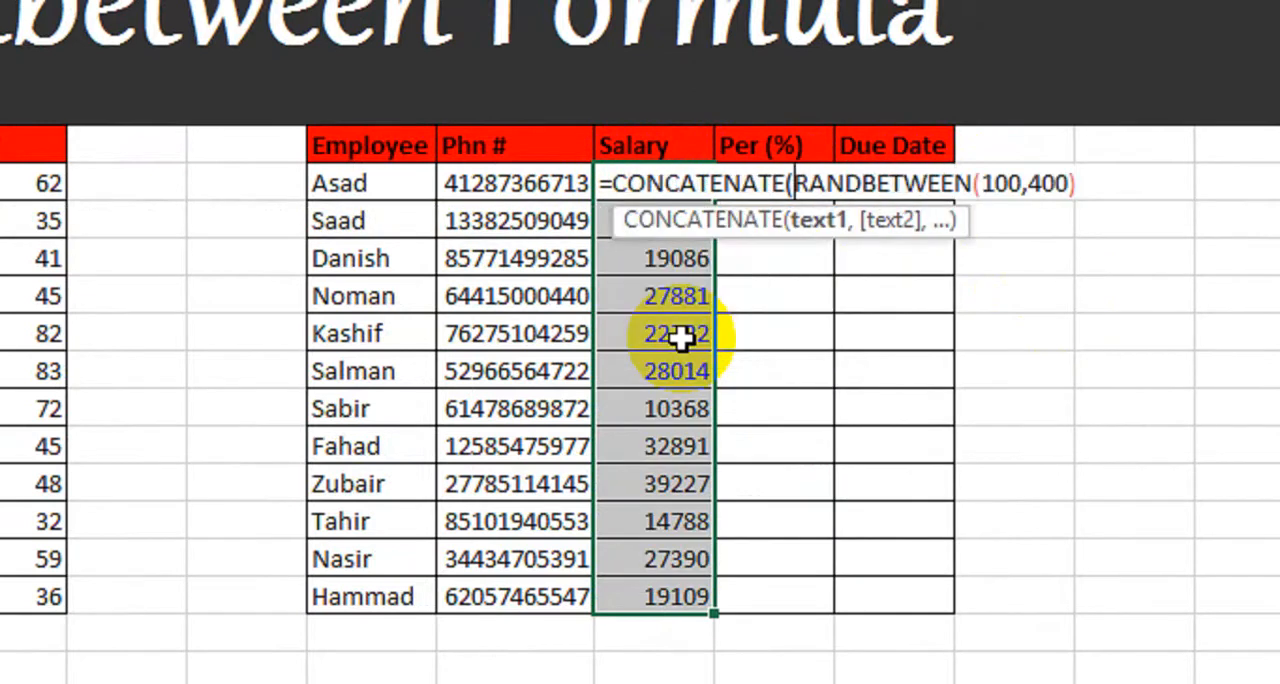
click(1003, 187)
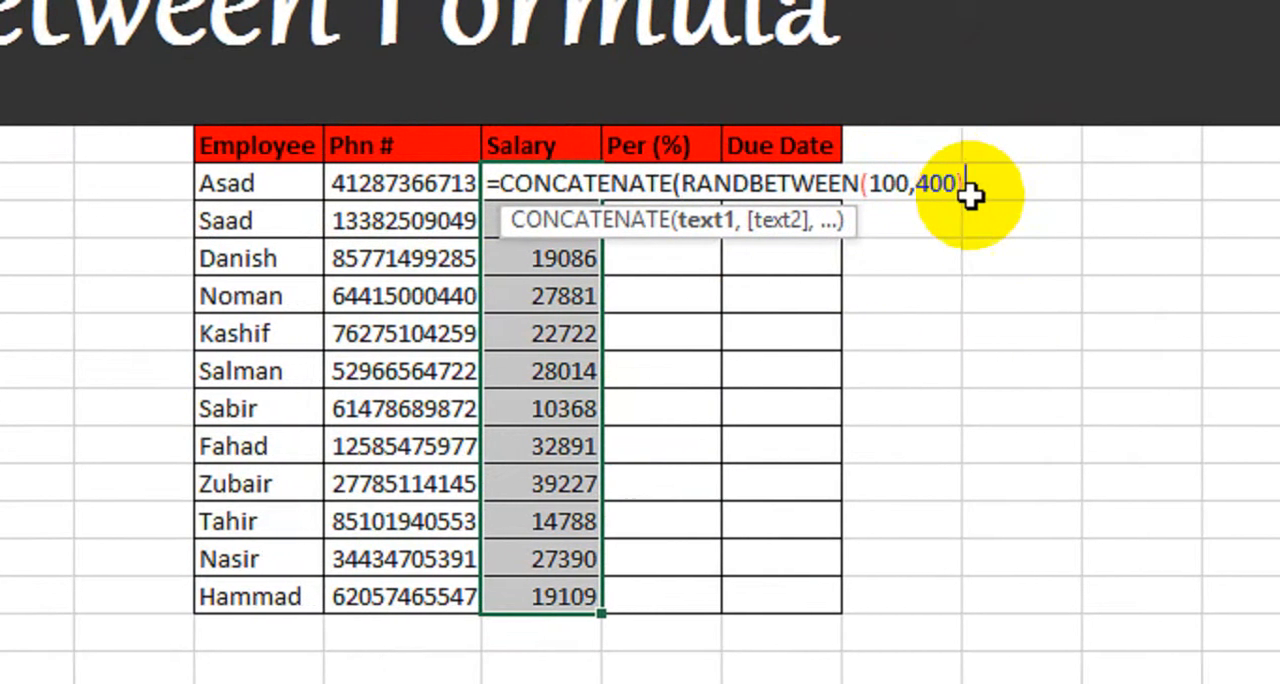
text(,)
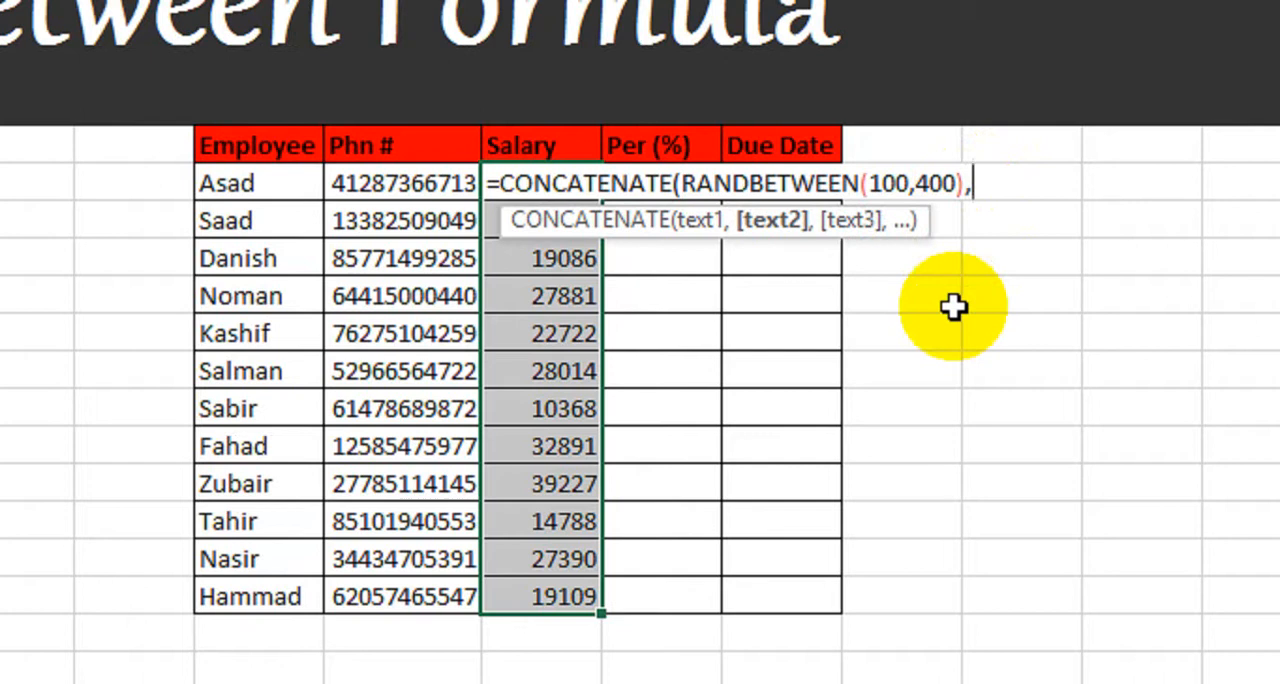
text("00"))
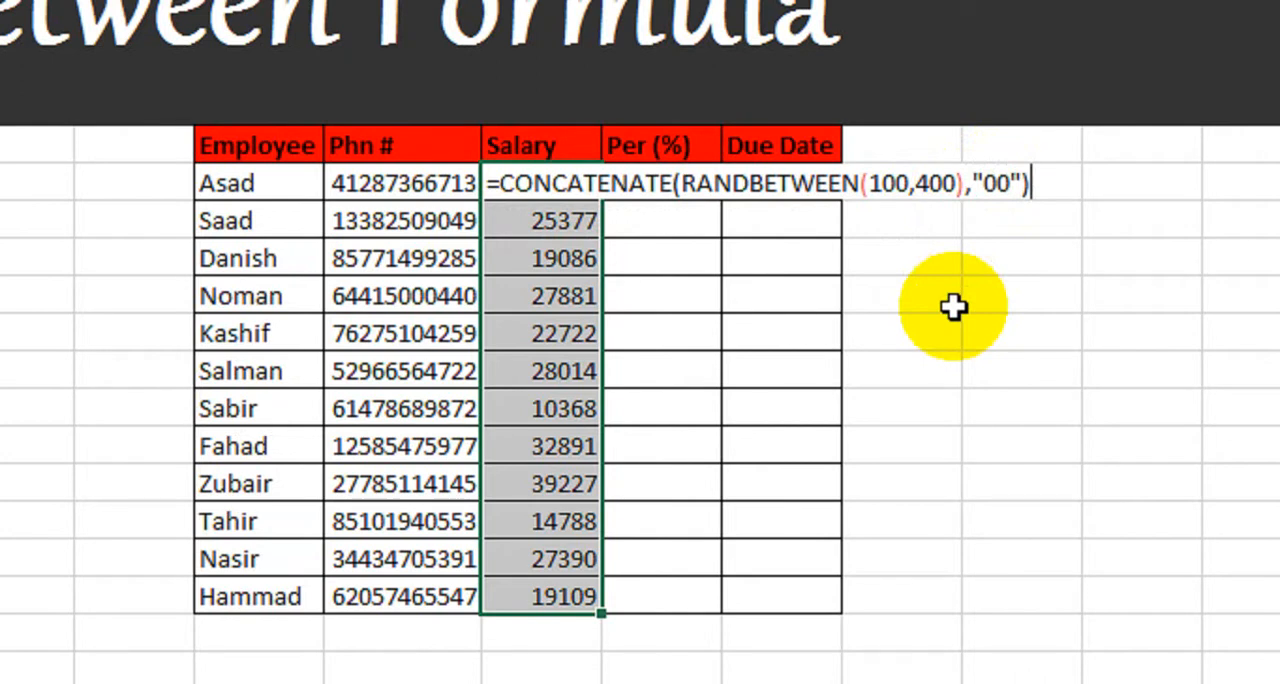
key(ctrl+Return)
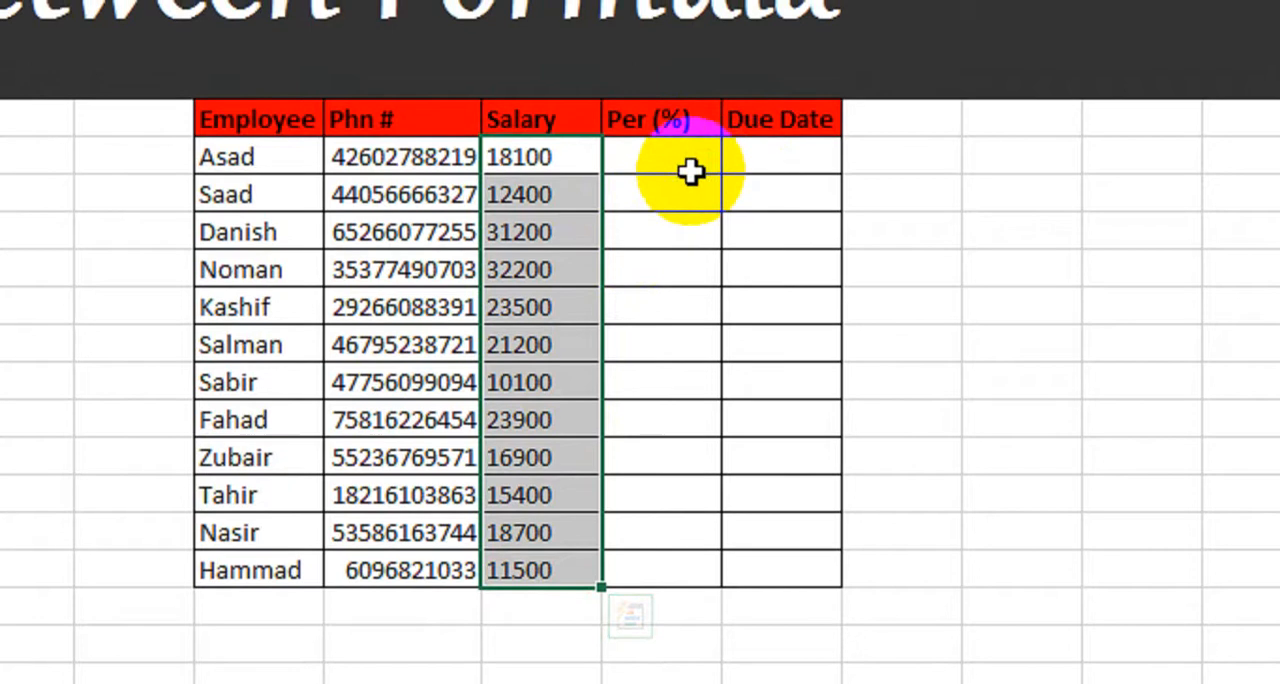
Step: Enter =RANDBETWEEN("1-Jan-2005","5-Mar-2018") in the first Due Date cell, O8
click(695, 145)
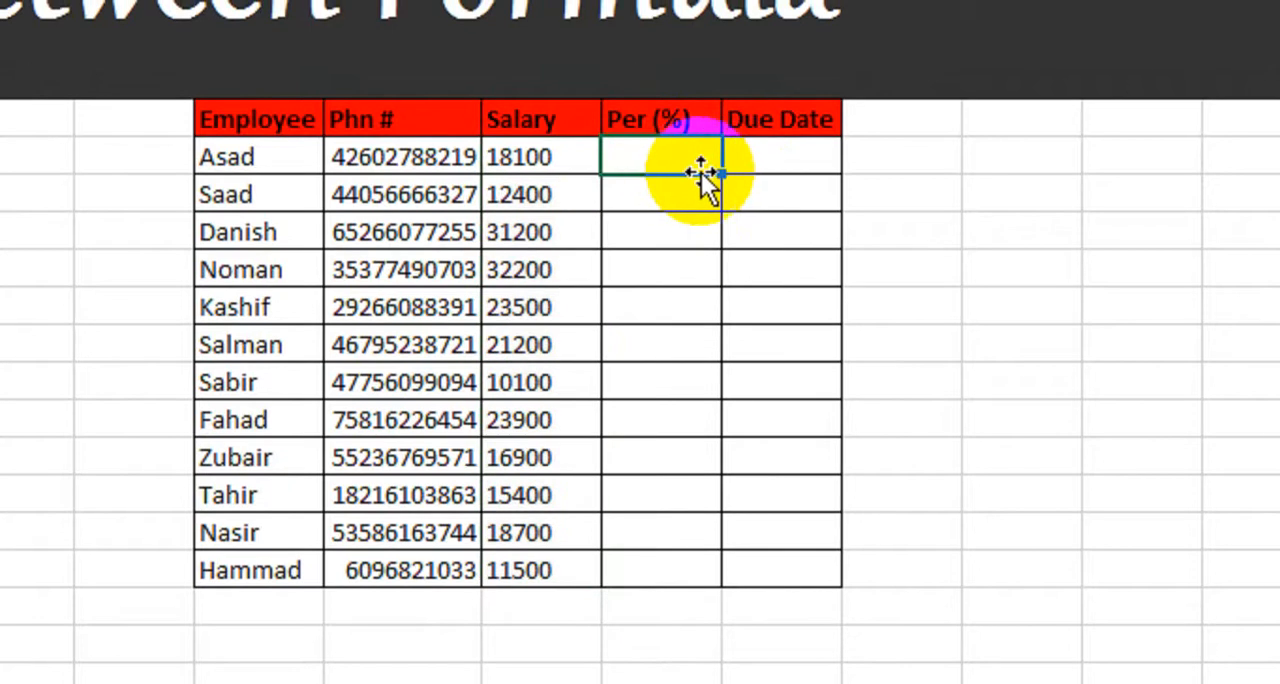
click(776, 136)
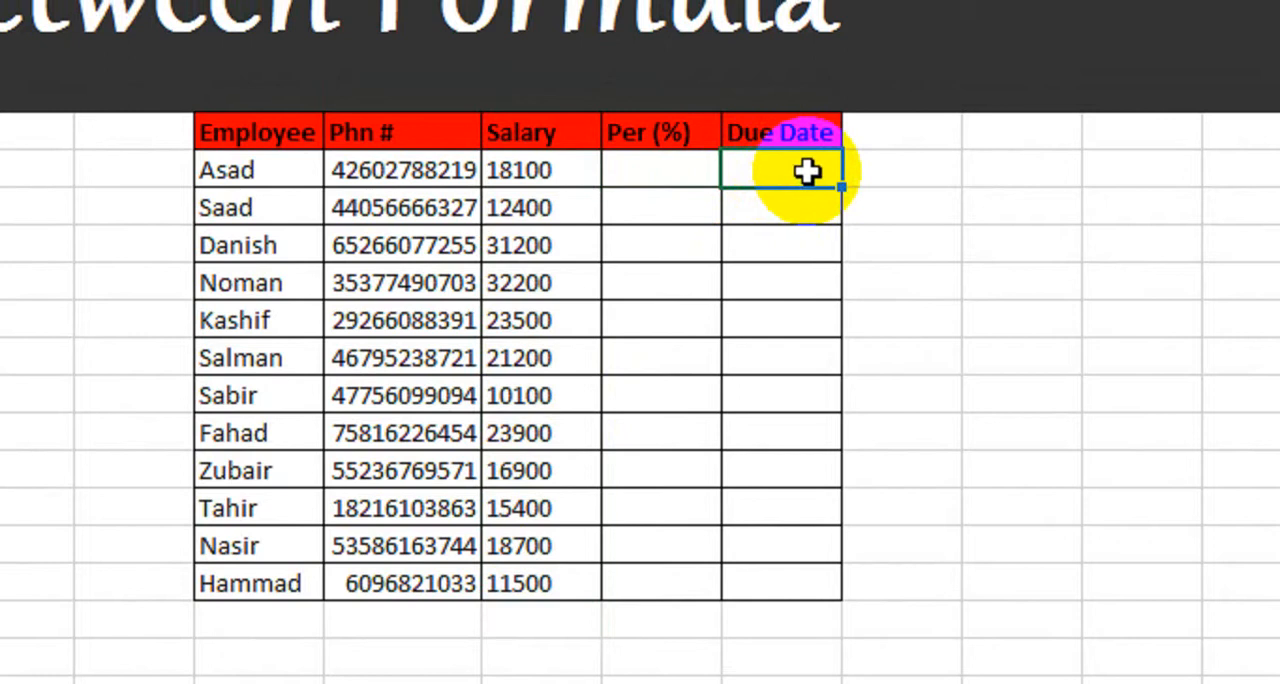
text(=rand)
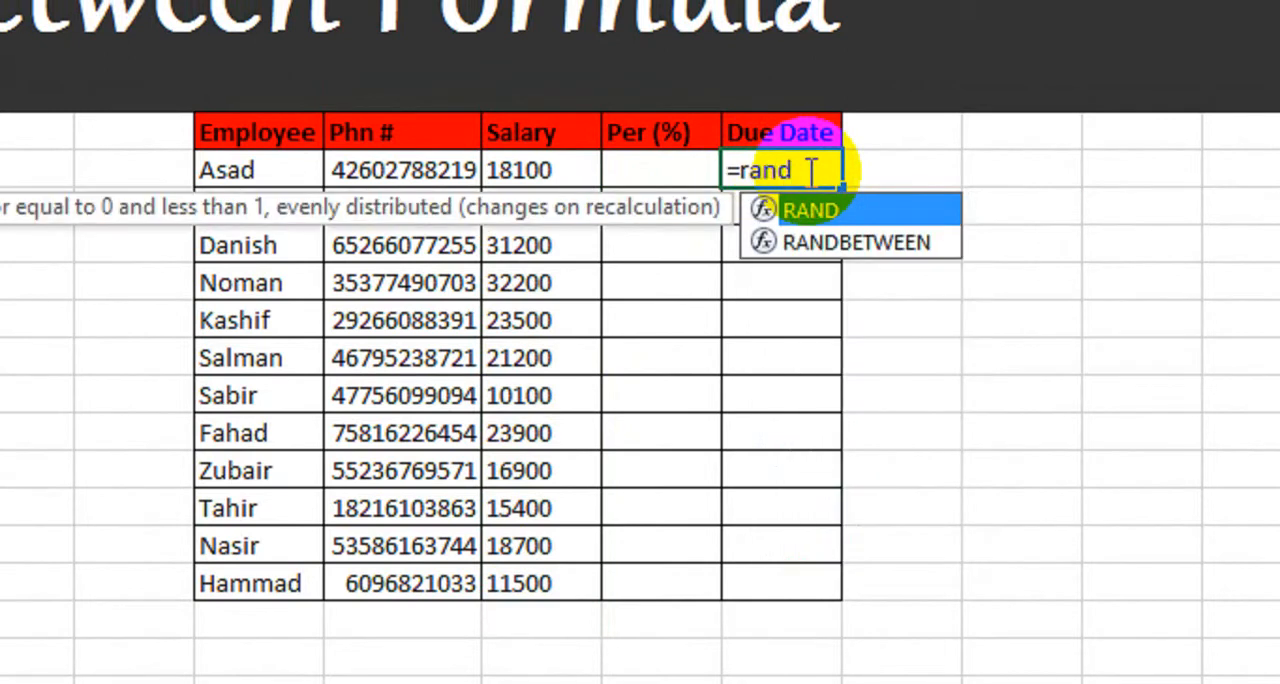
key(Down)
key(Tab)
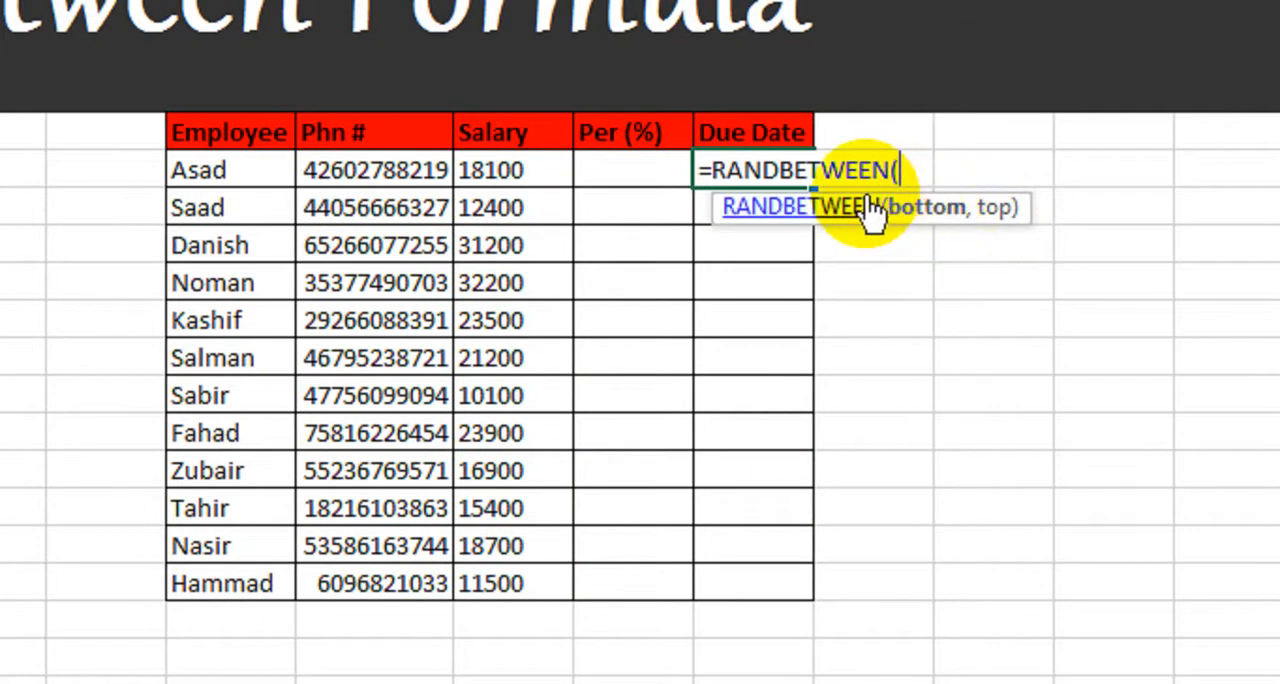
text(")
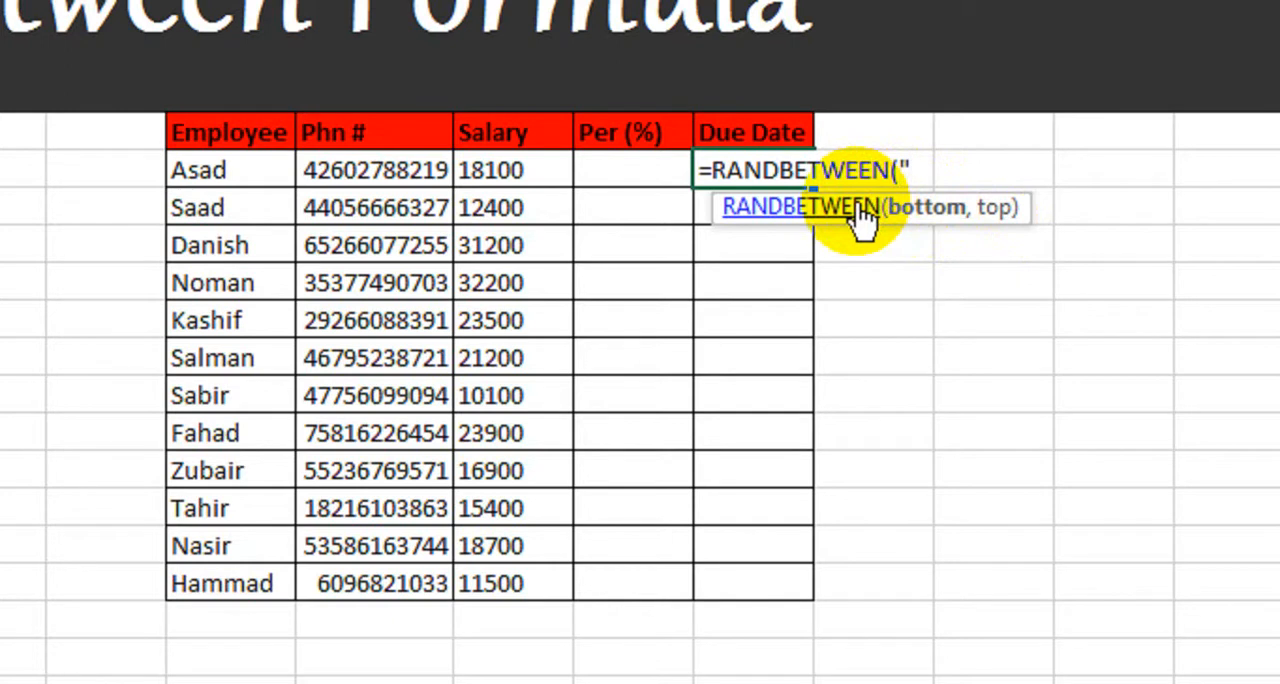
text(1-Jan)
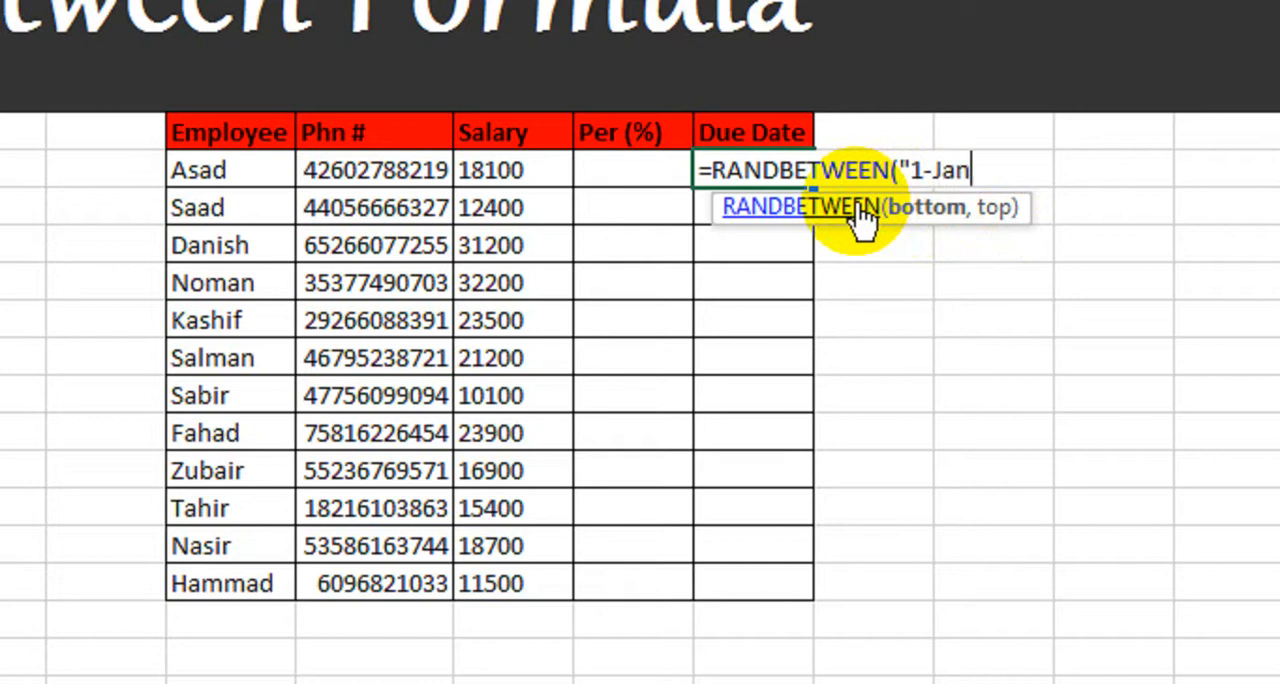
text(-2005)
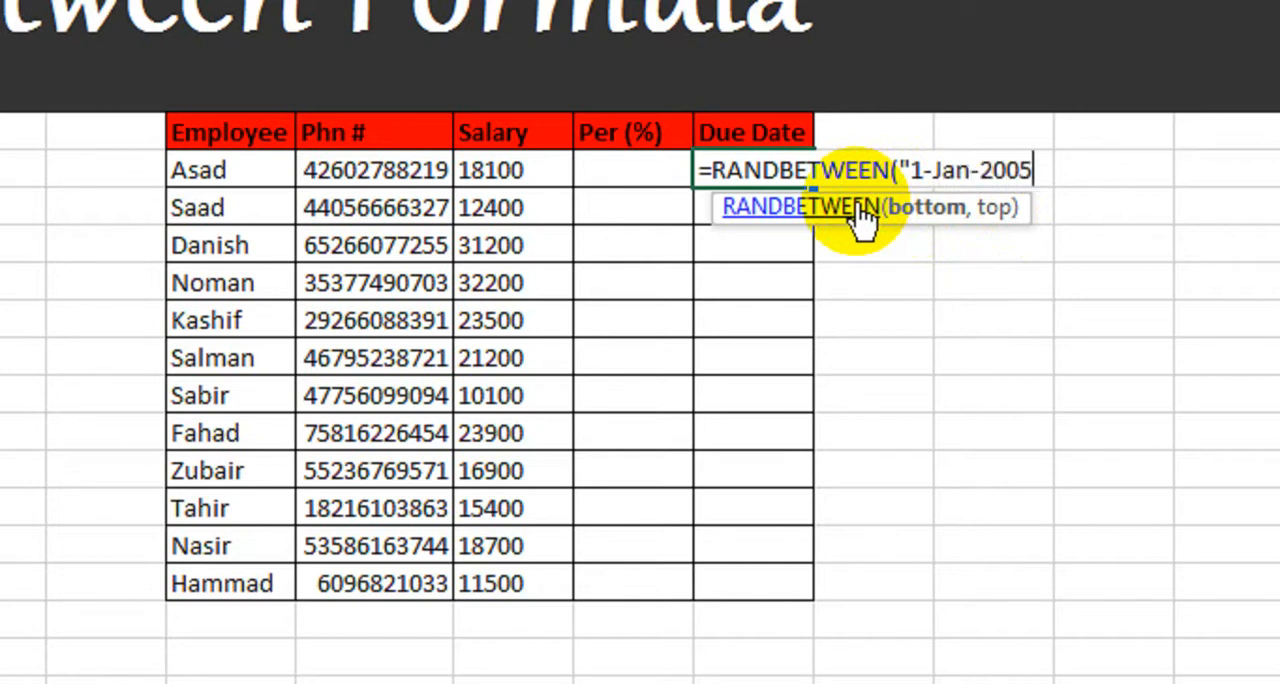
text(",)
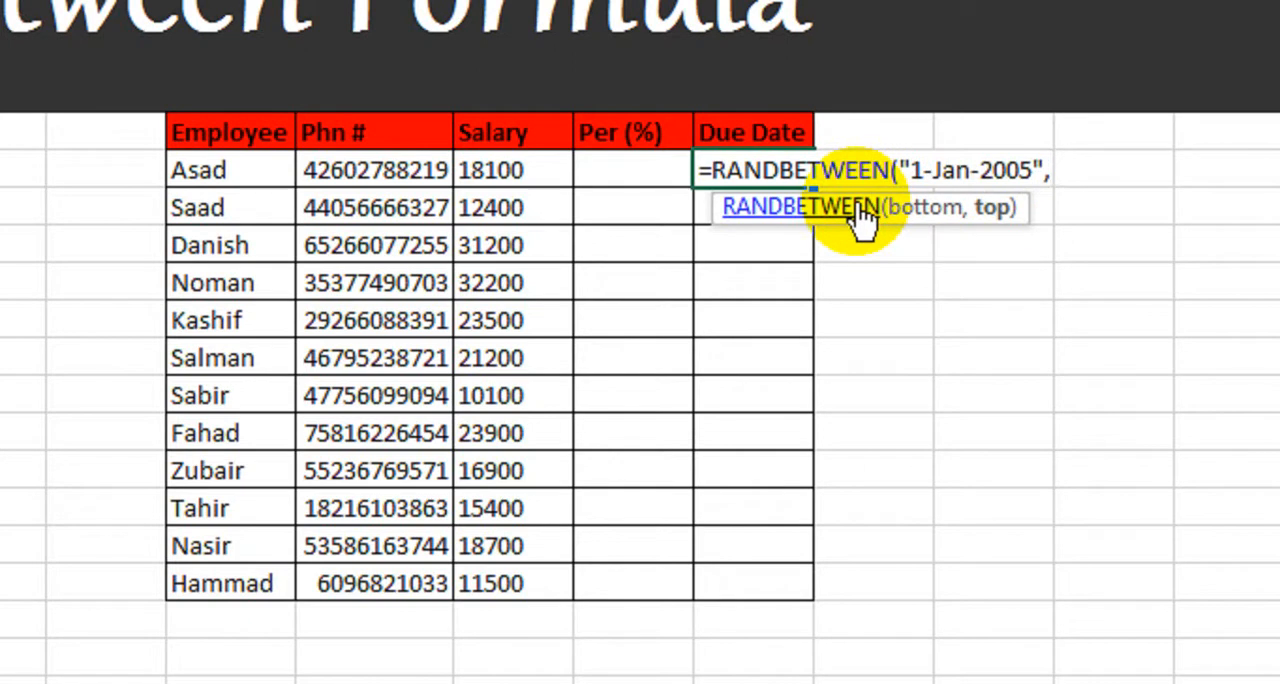
text(")
text(5-Ma)
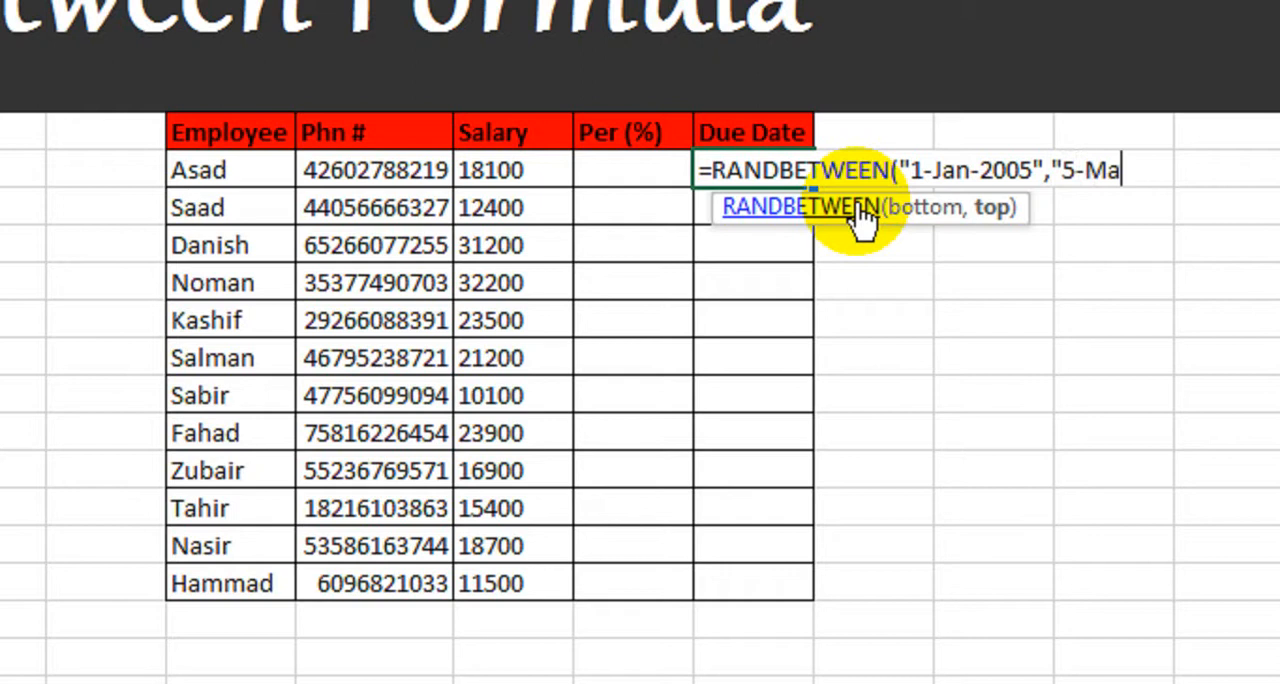
text(r-)
text(2018)
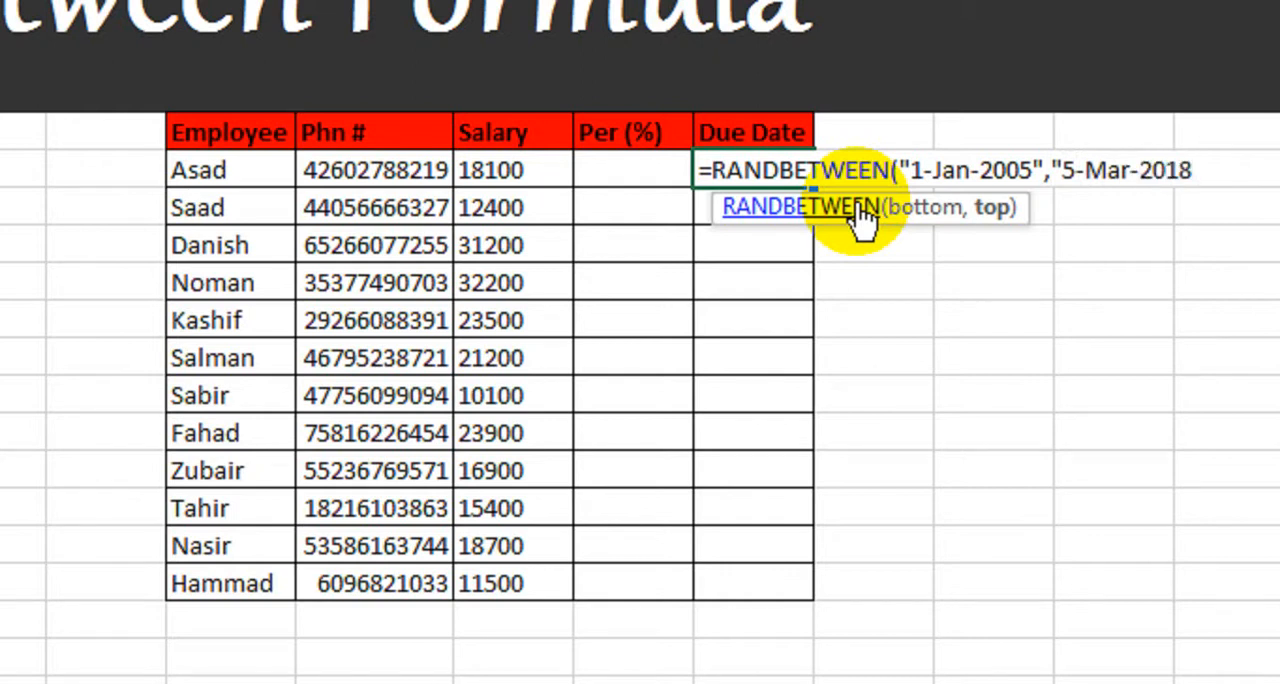
text("))
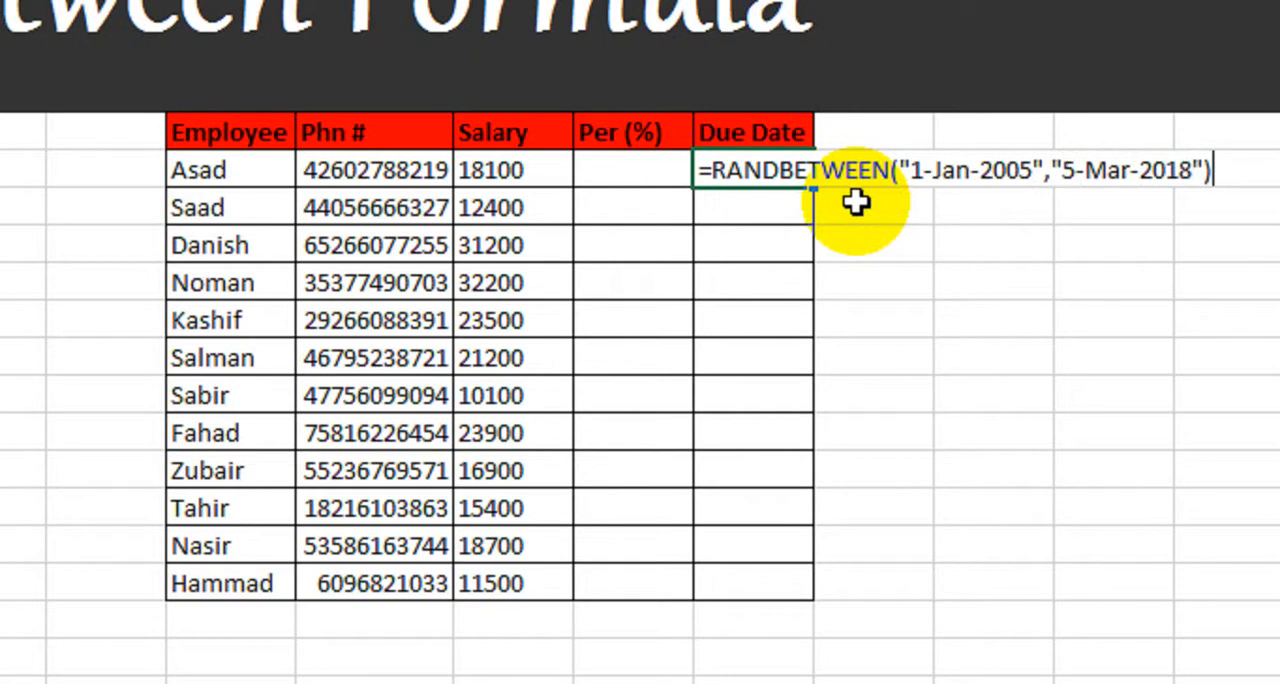
key(Return)
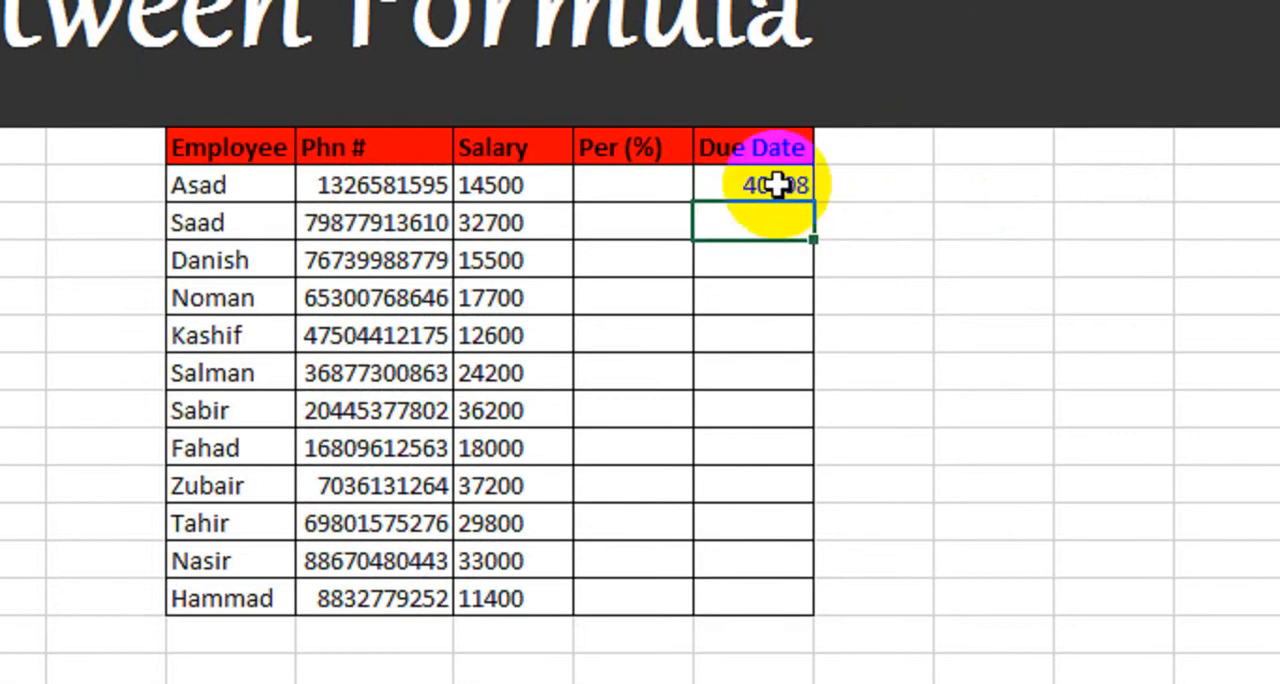
Step: Format the first Due Date cell, O8, with the 14-Mar-12 date type and fill its formula down to O19
click(770, 172)
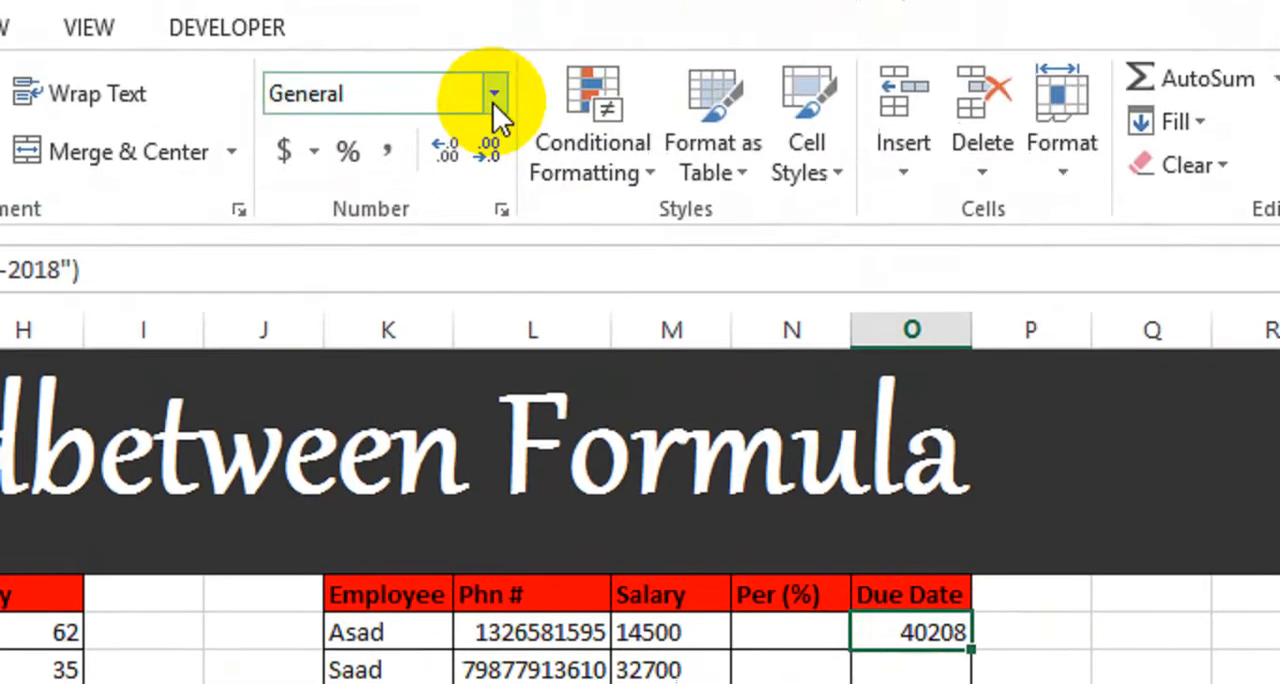
click(493, 94)
click(445, 650)
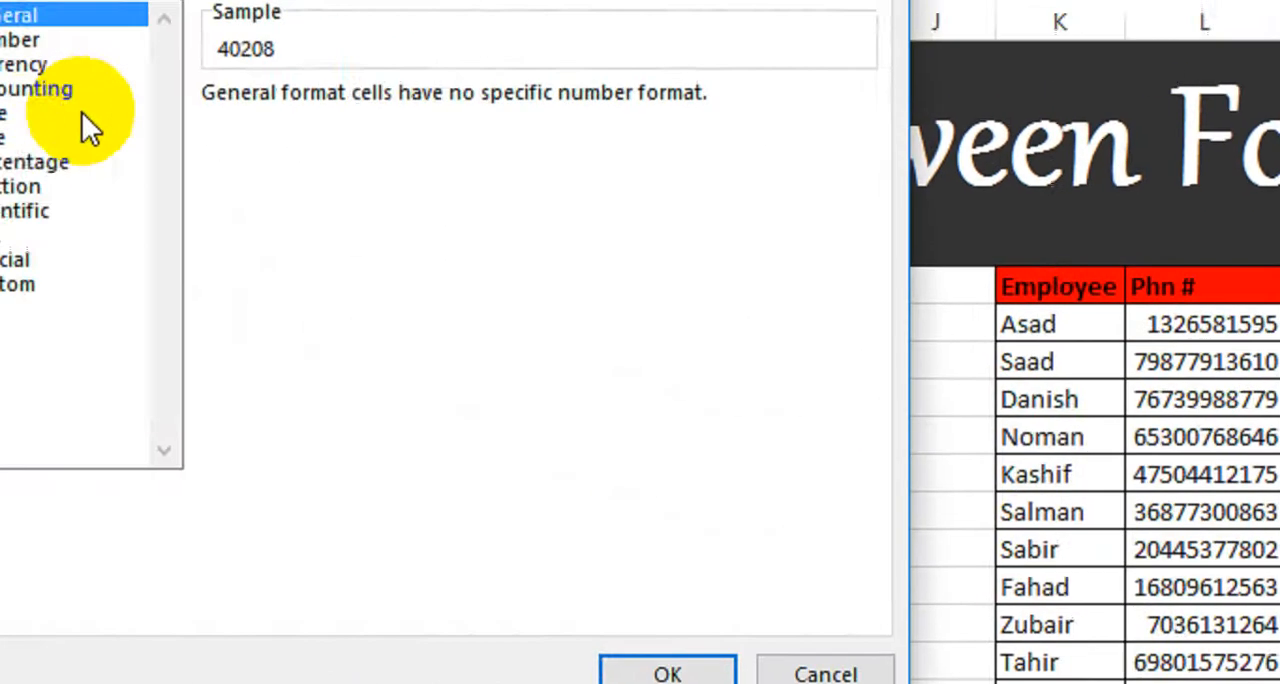
click(205, 160)
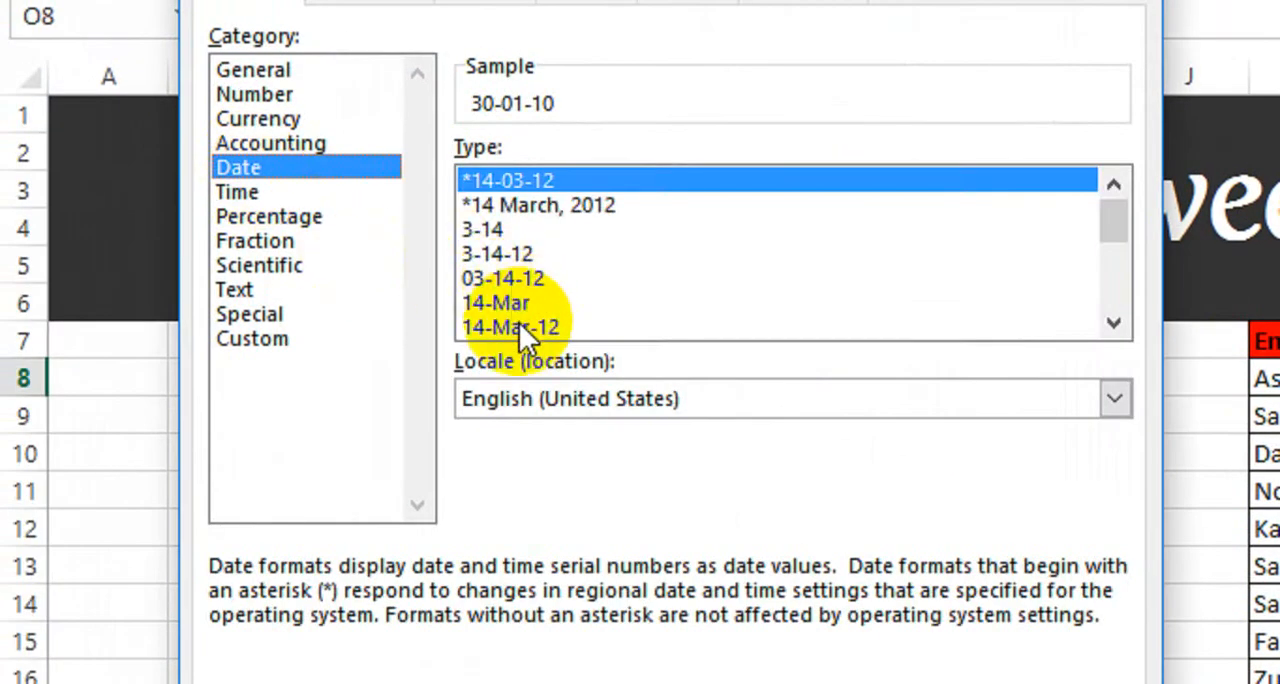
click(523, 326)
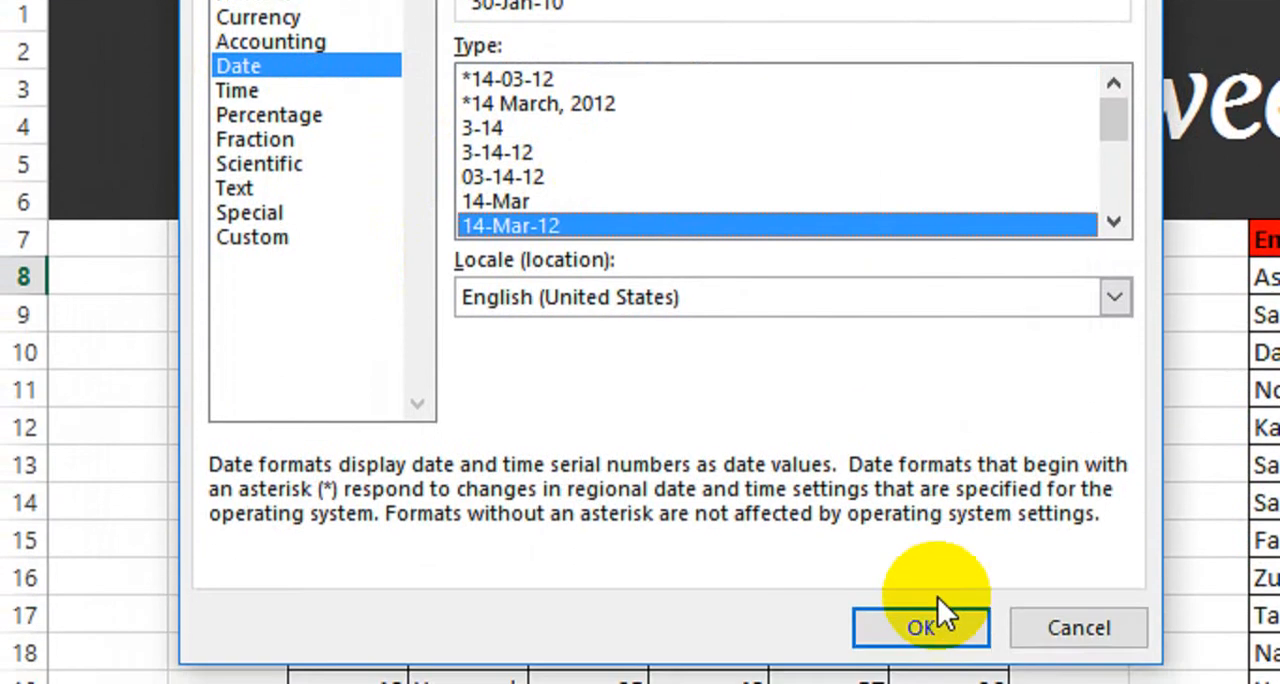
click(934, 618)
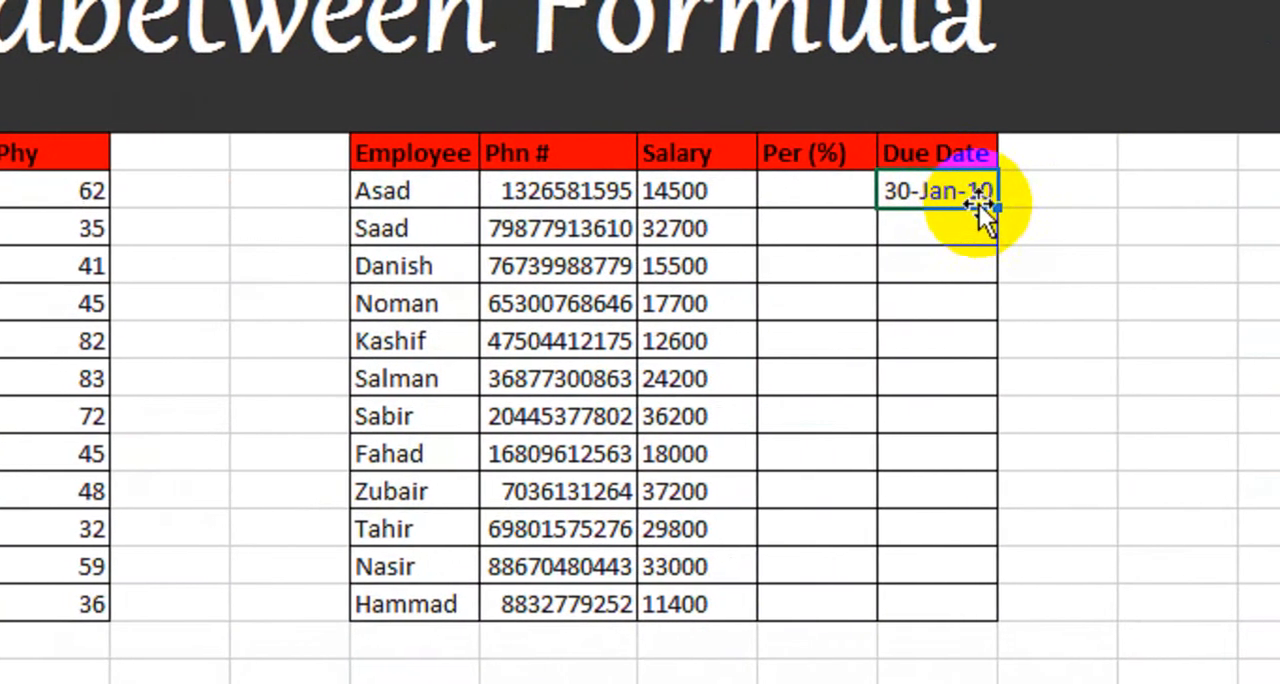
drag(997, 208, 966, 613)
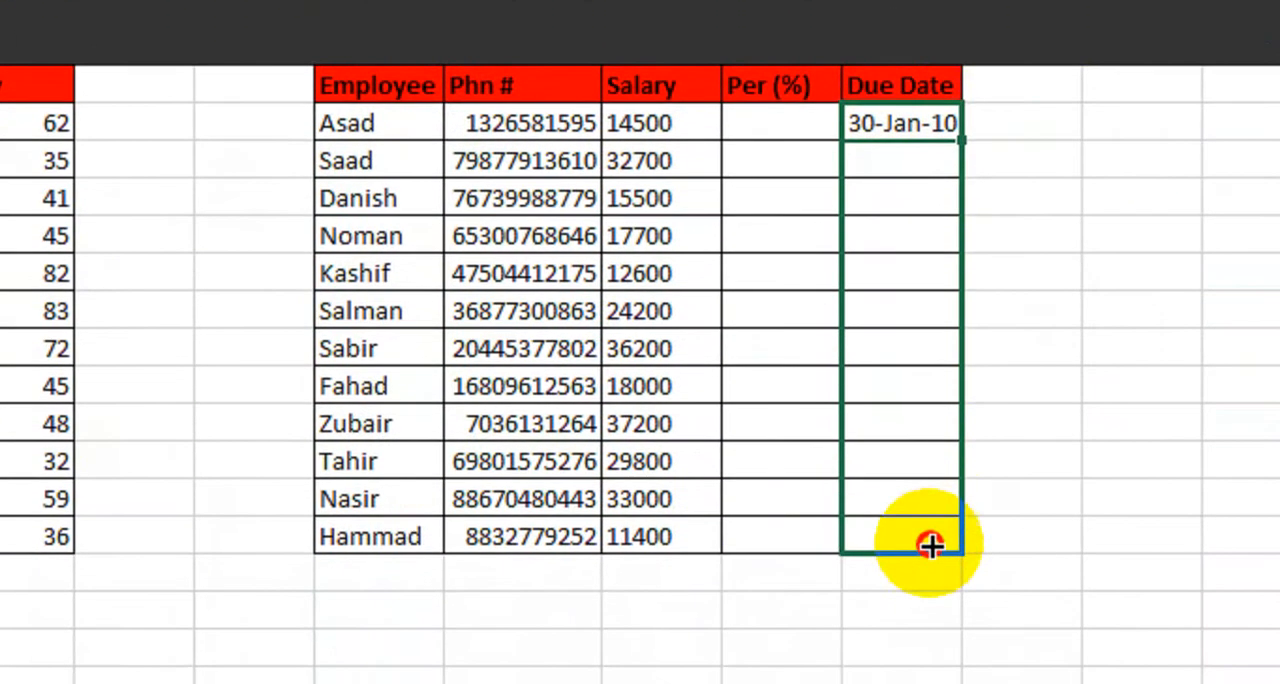
drag(930, 545, 930, 545)
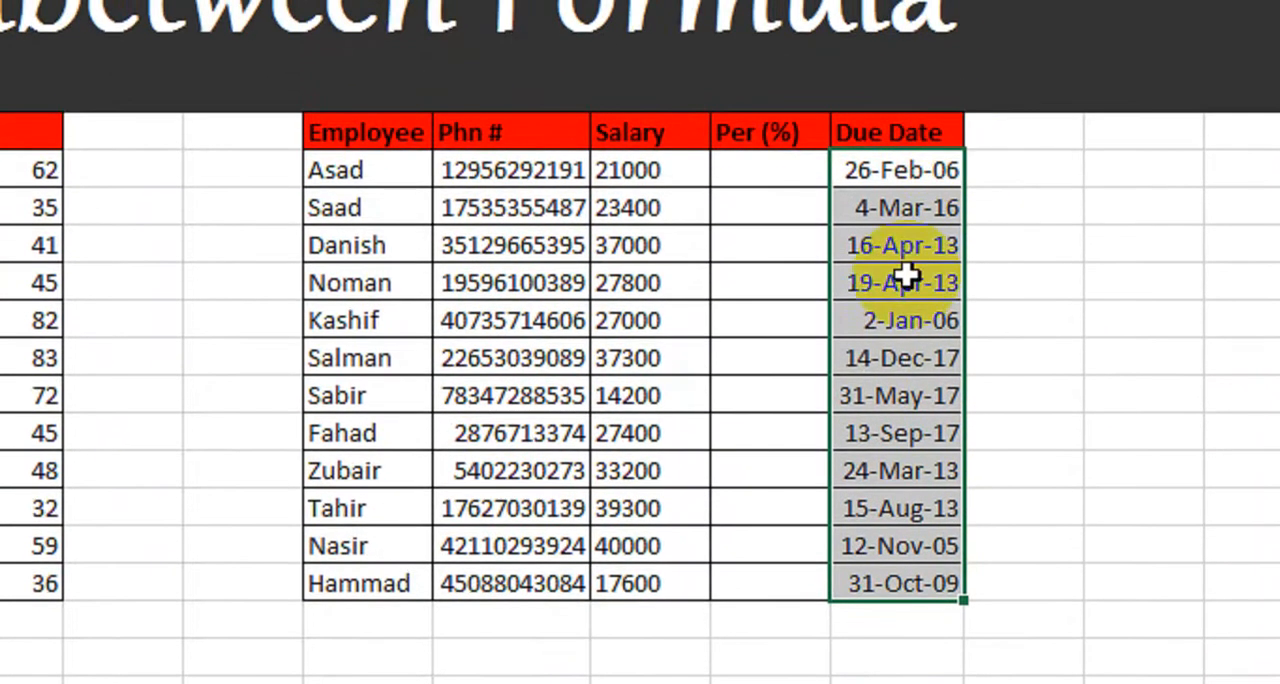
Step: Enter =RAND() in the first Per (%) cell, N8, and fill it down to N19
click(792, 175)
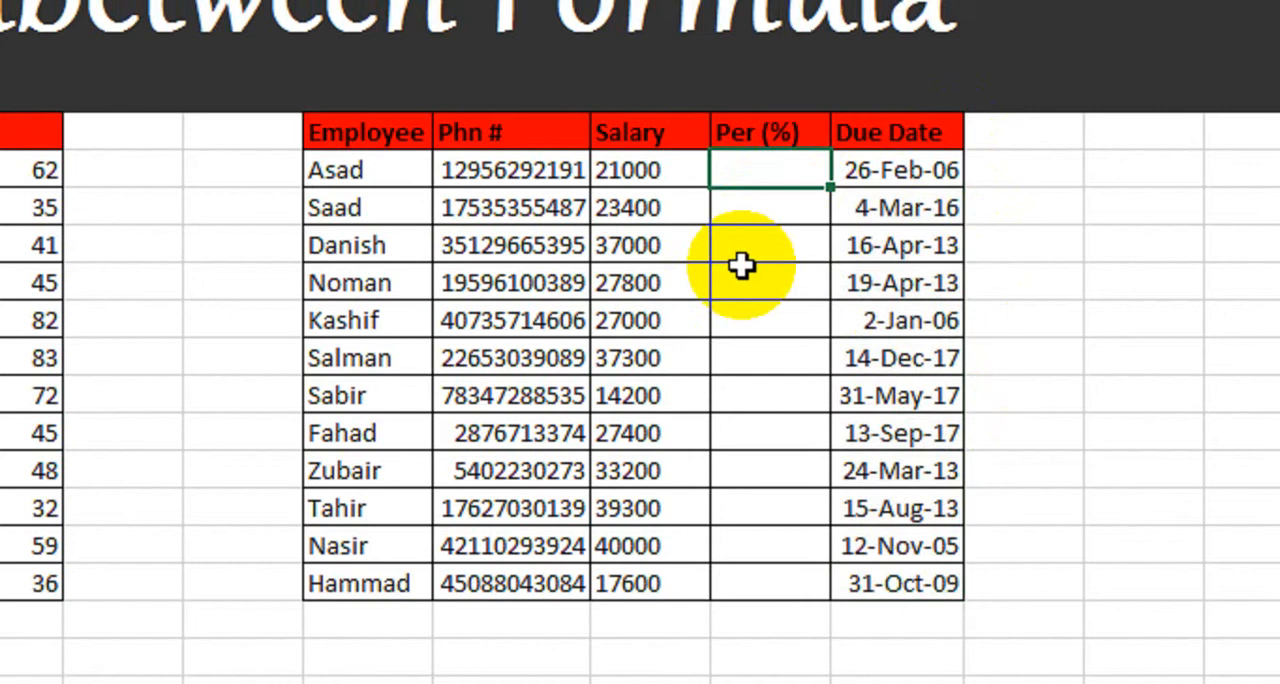
text(=Ran)
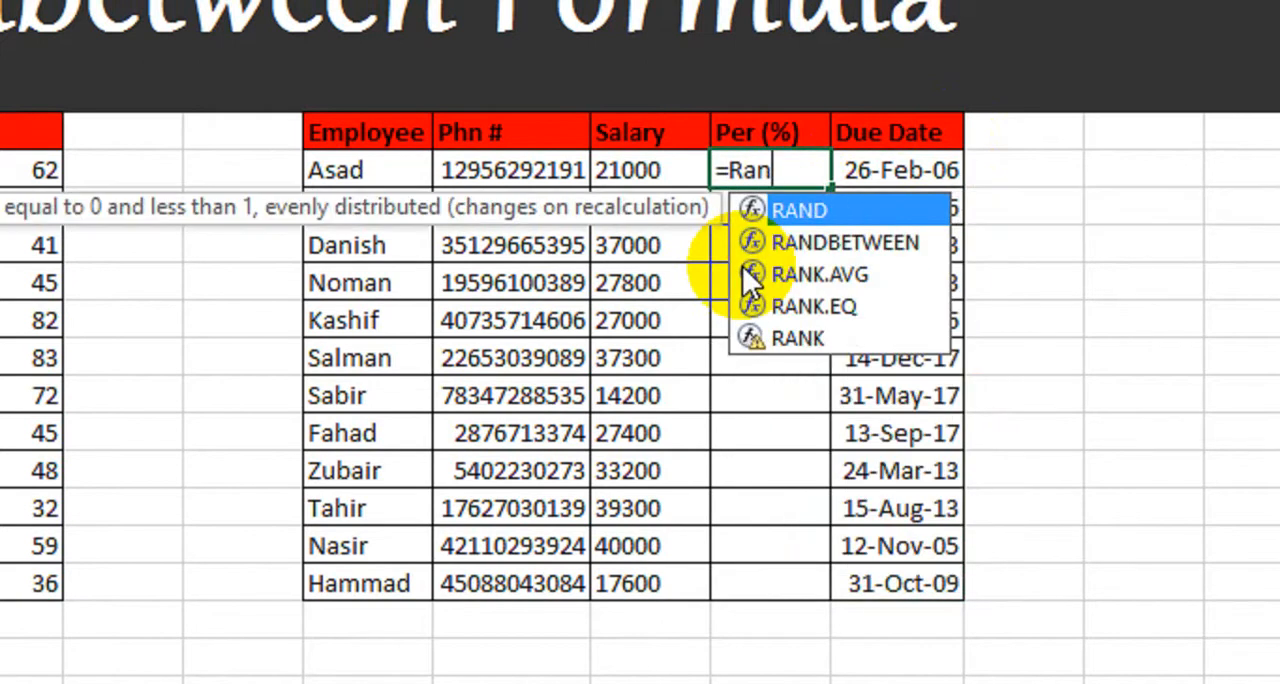
key(Tab)
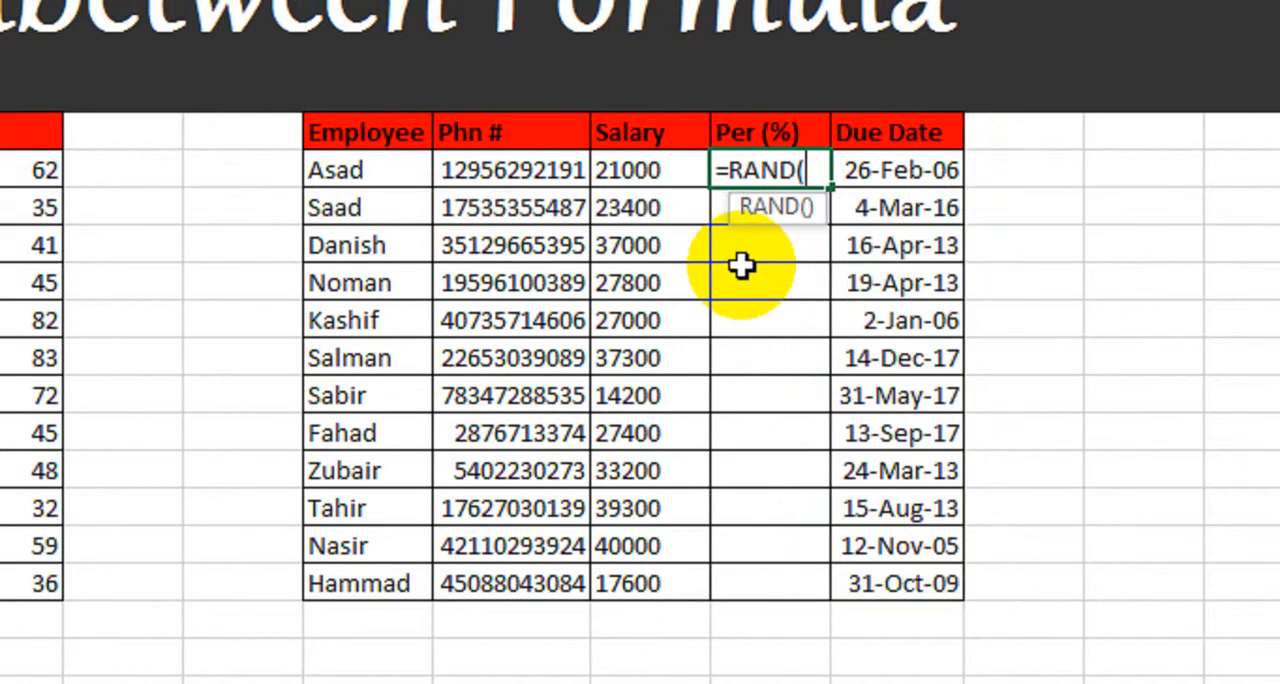
text())
key(Return)
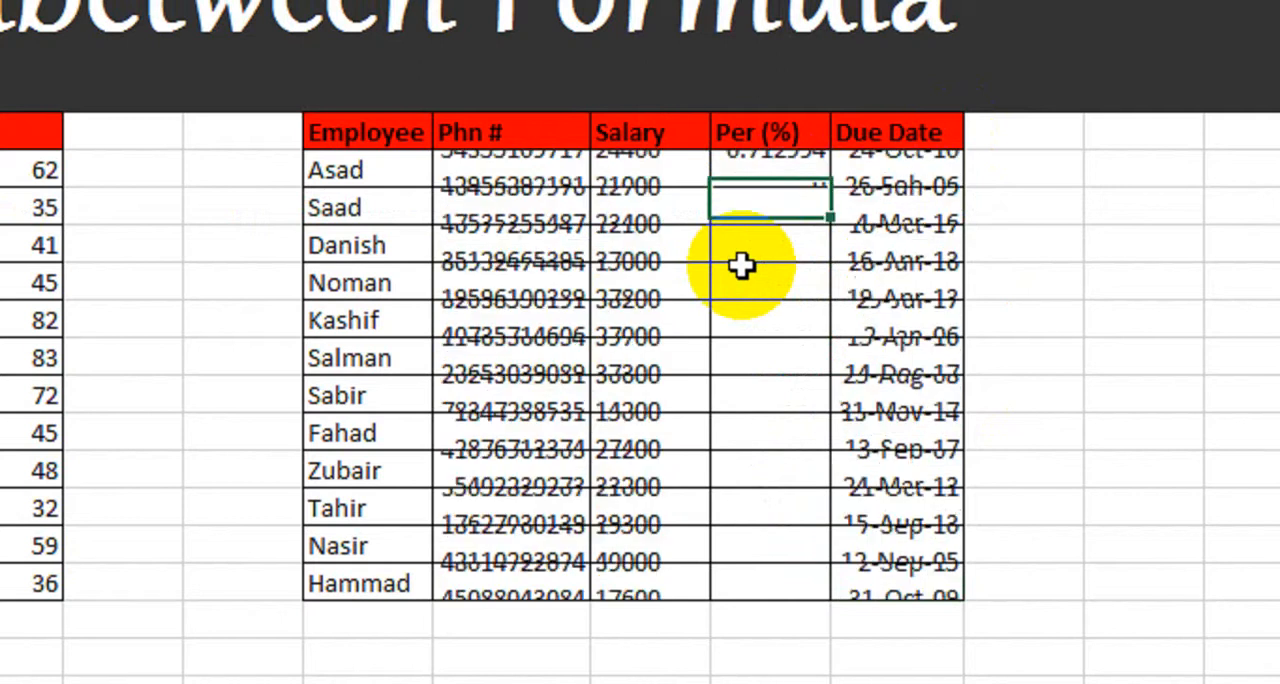
click(781, 173)
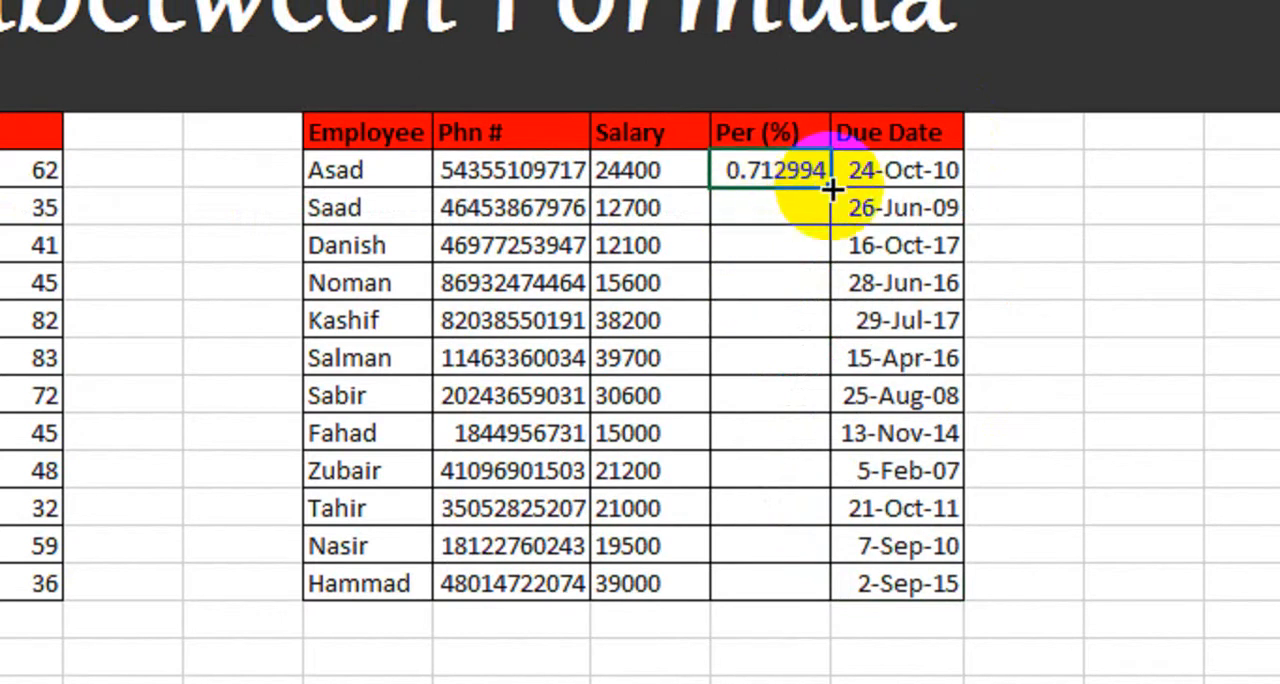
drag(829, 192, 763, 520)
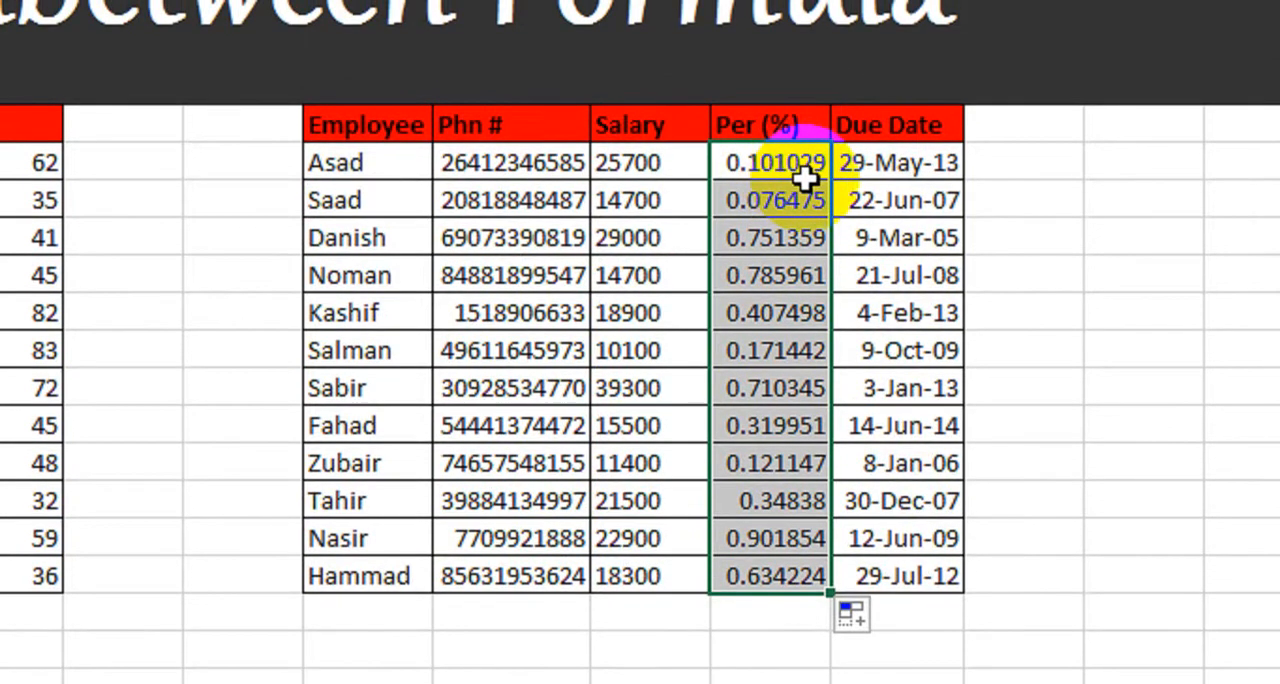
Step: Change the Per (%) formula to =RAND()*2 in all cells from N8 to N19
key(F2)
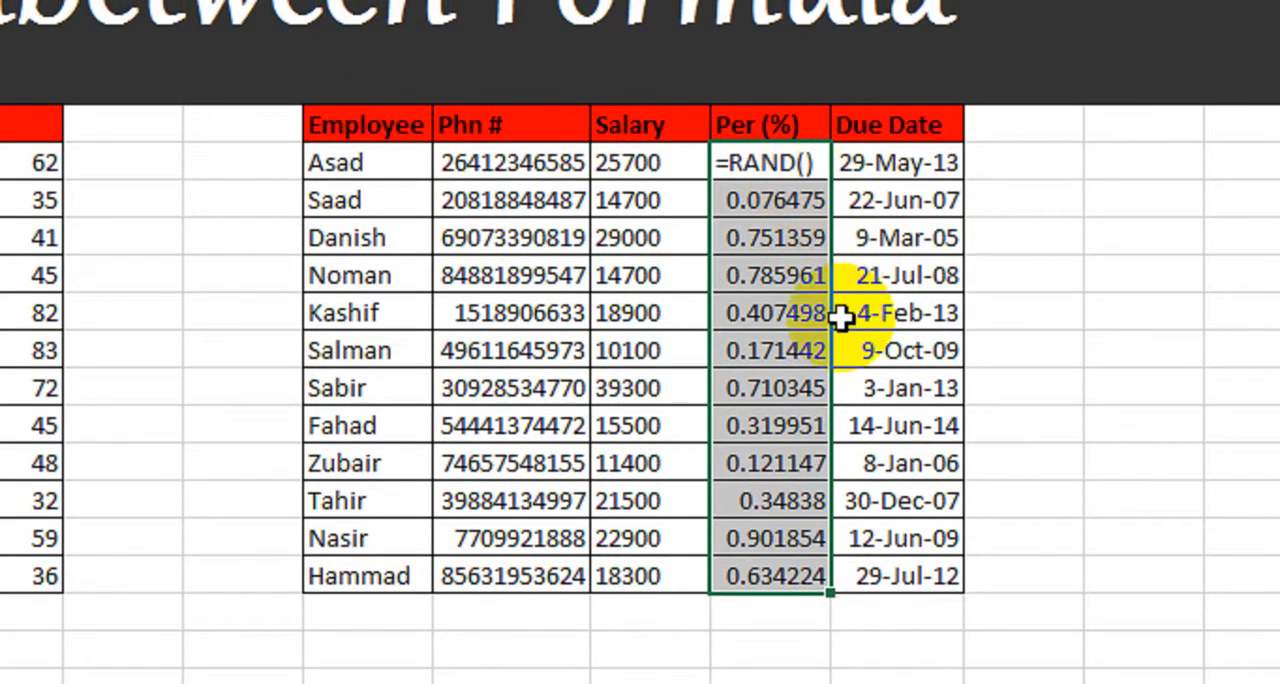
text(*2)
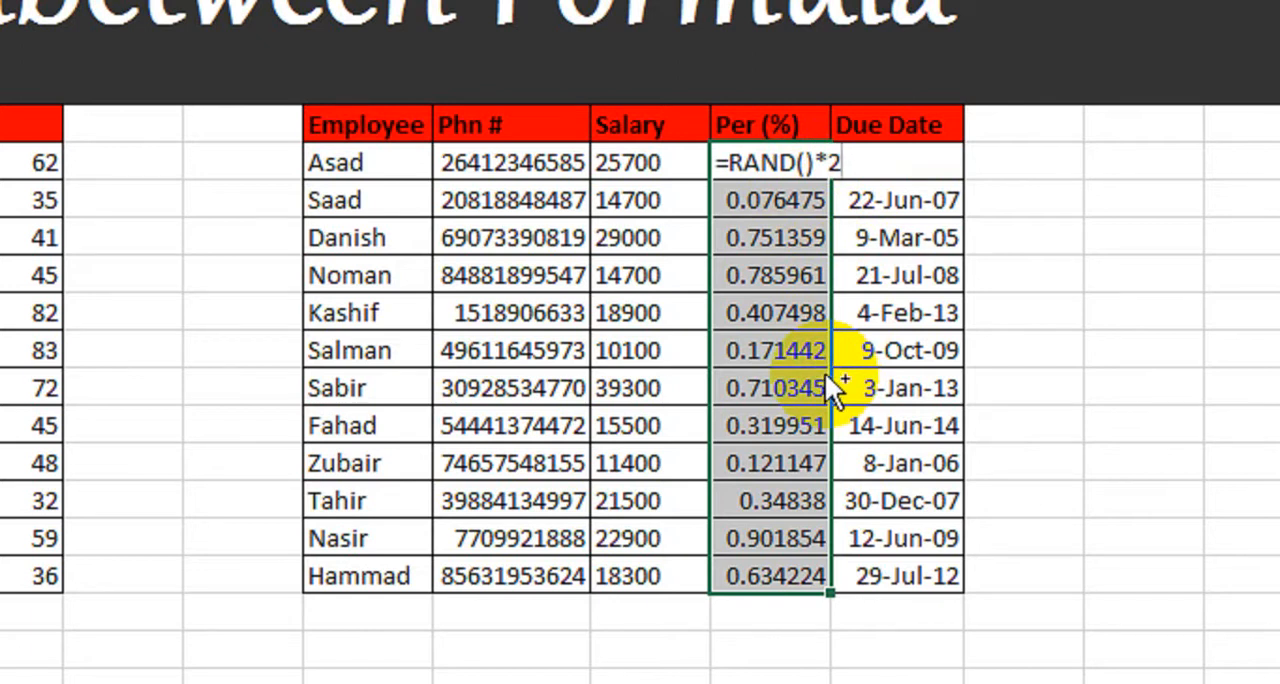
key(ctrl+Return)
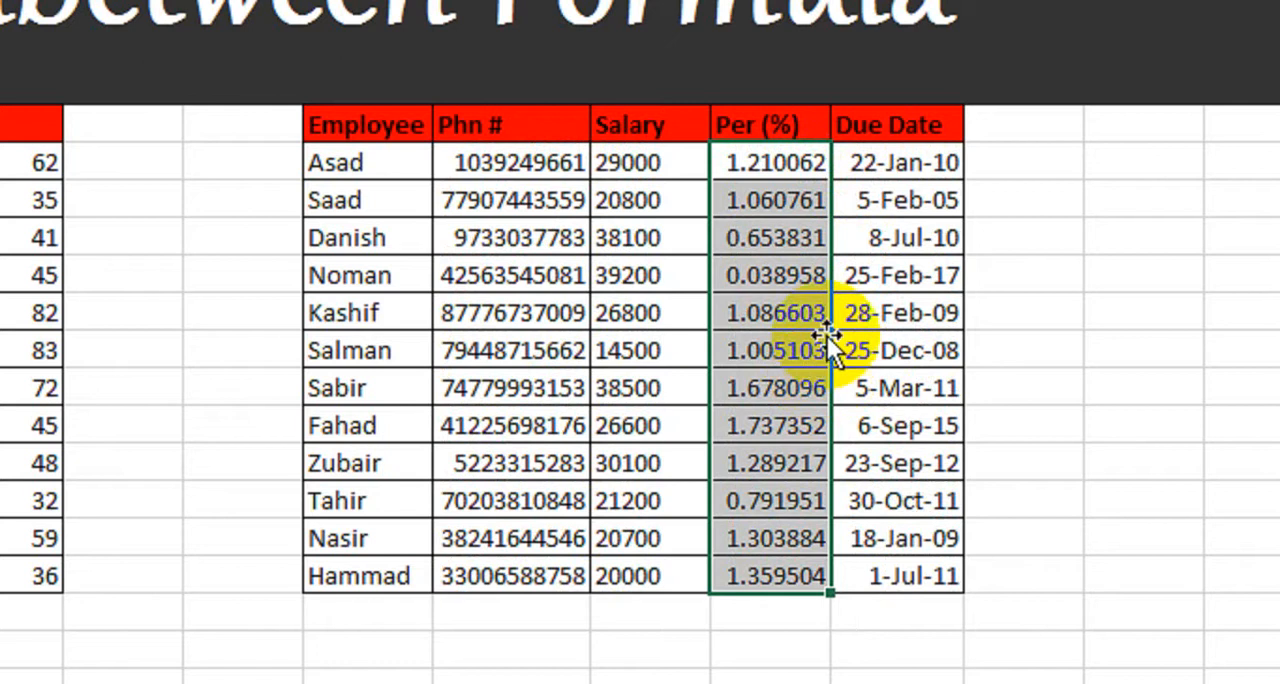
Step: Remove the *2 multiplier from the Per (%) formula in all cells from N8 to N19, leaving =RAND()
key(F2)
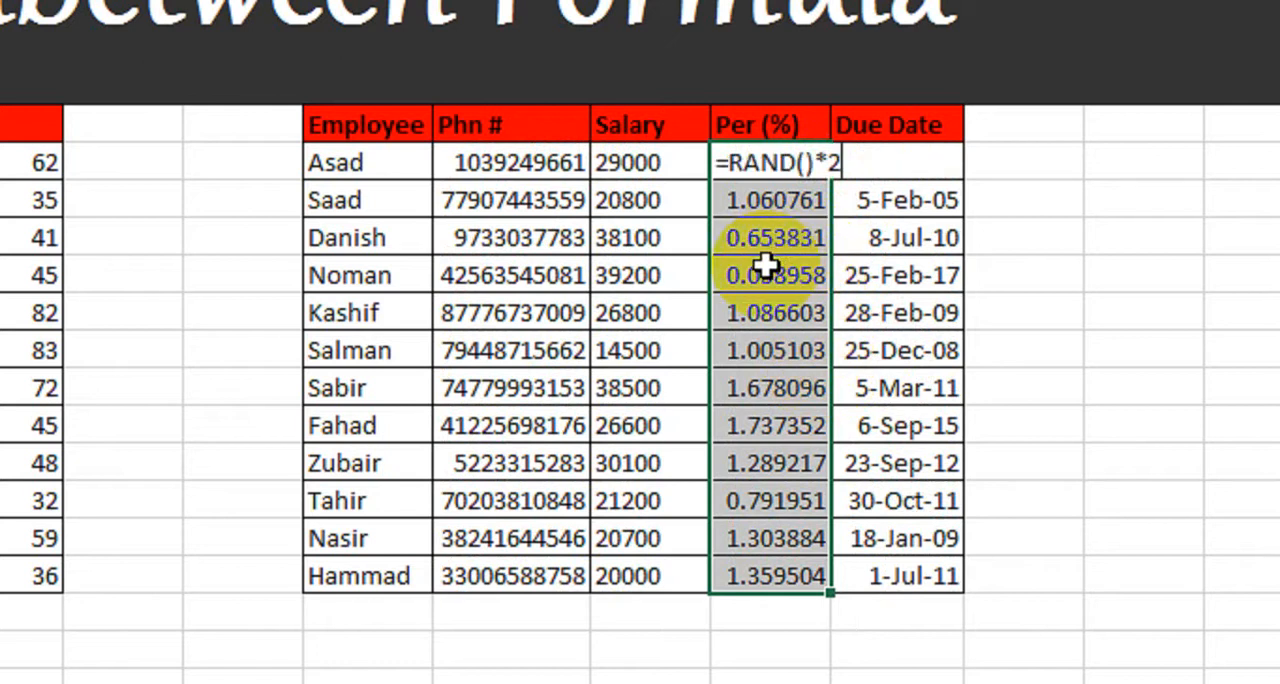
key(BackSpace)
key(BackSpace)
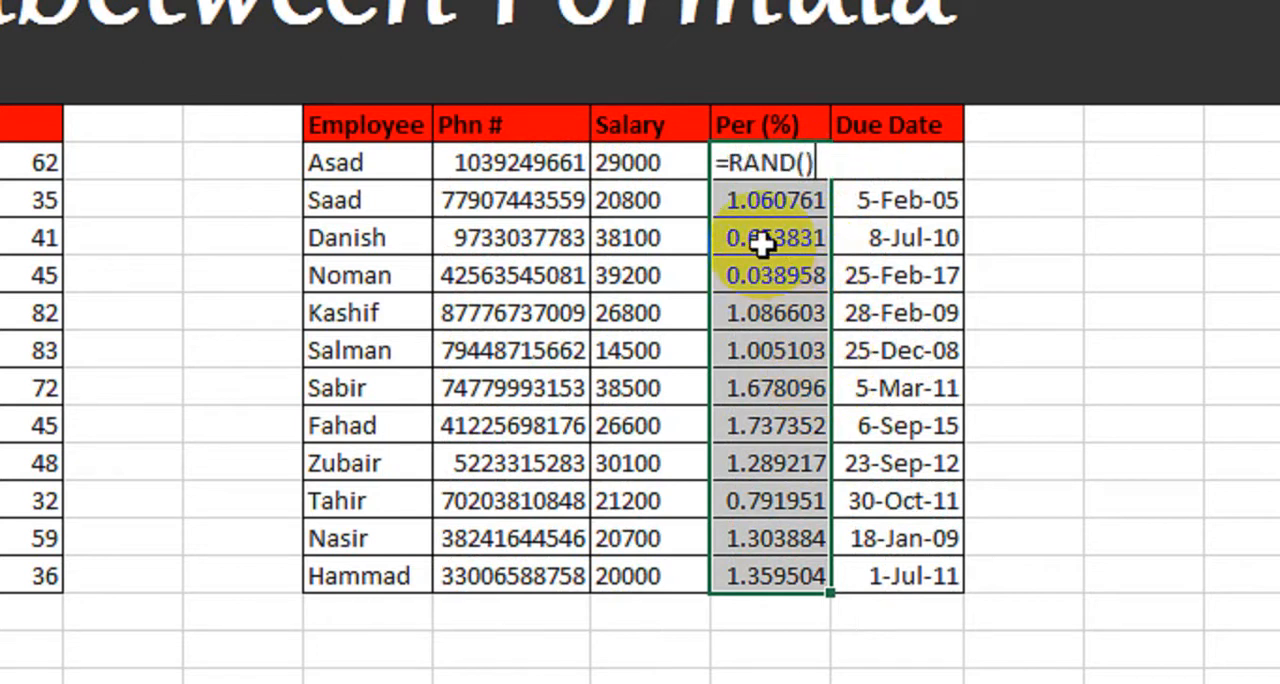
key(ctrl+Return)
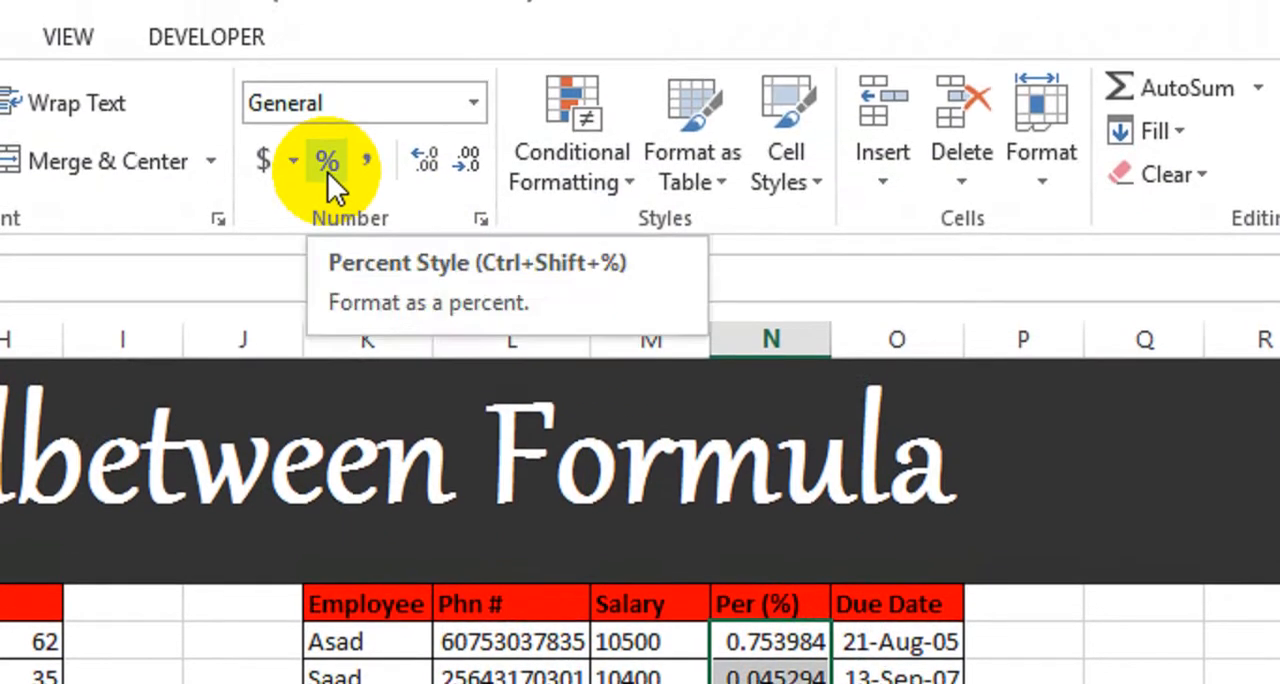
Step: Format the Per (%) cells N8 to N19 as percentages
click(327, 171)
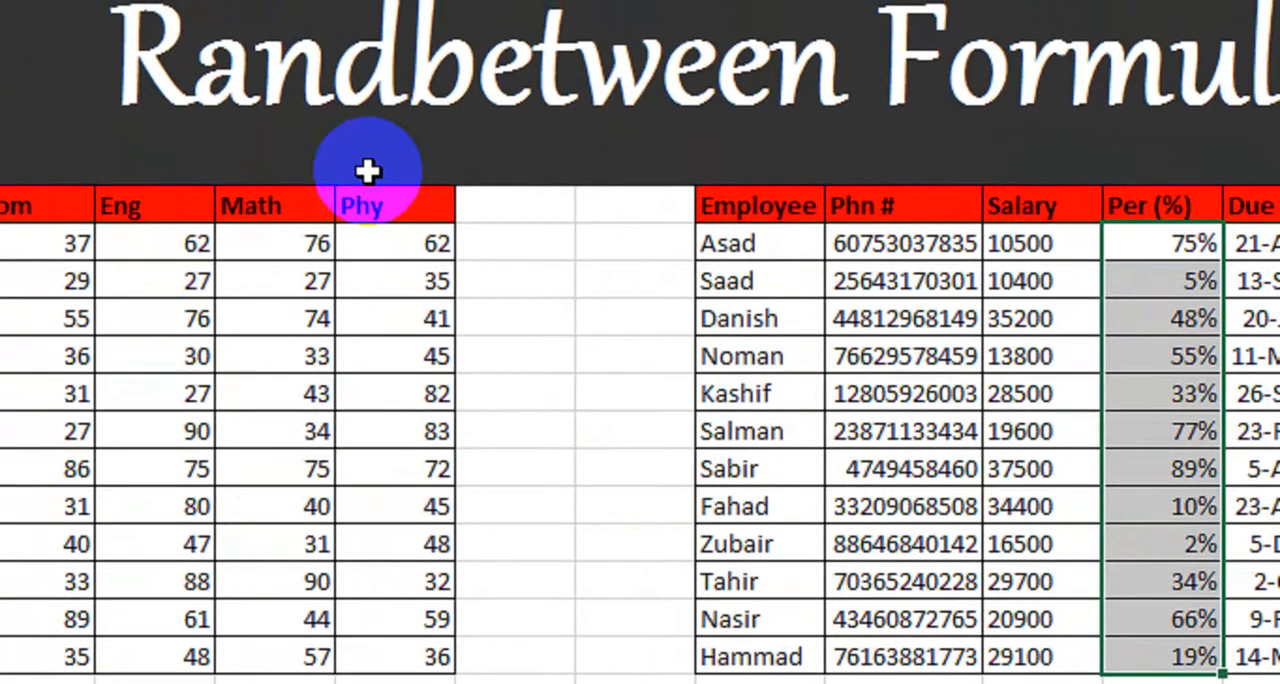
key(alt)
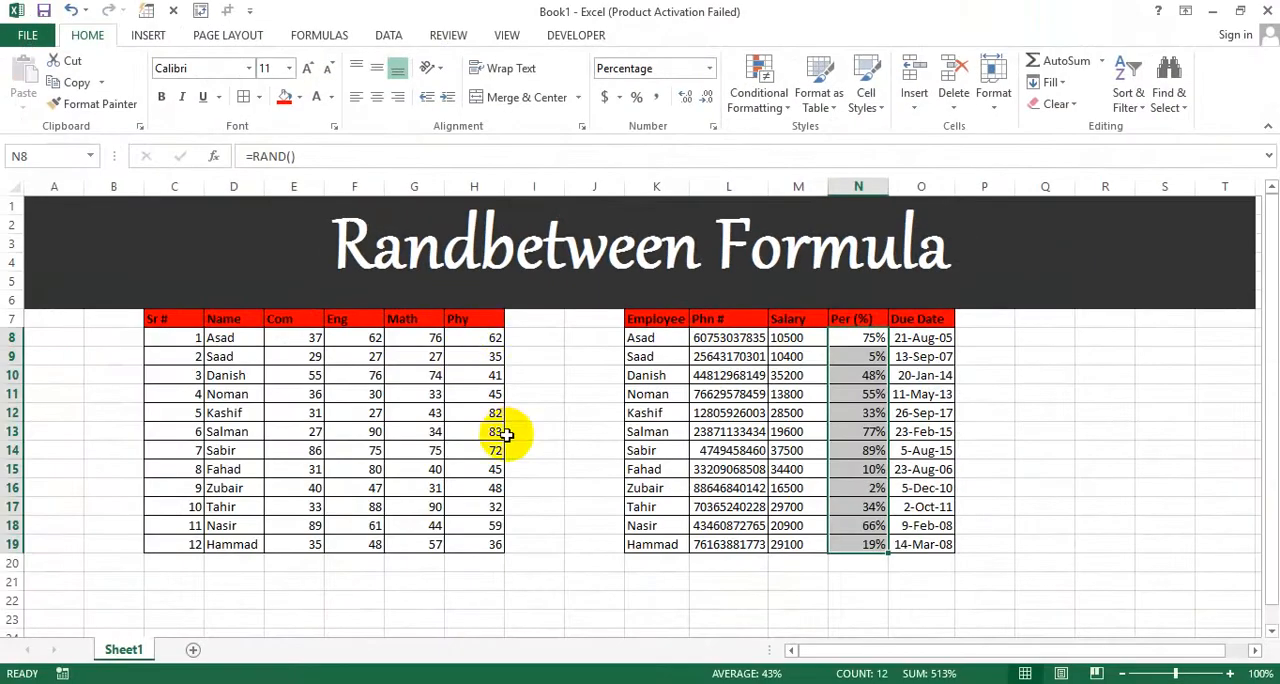